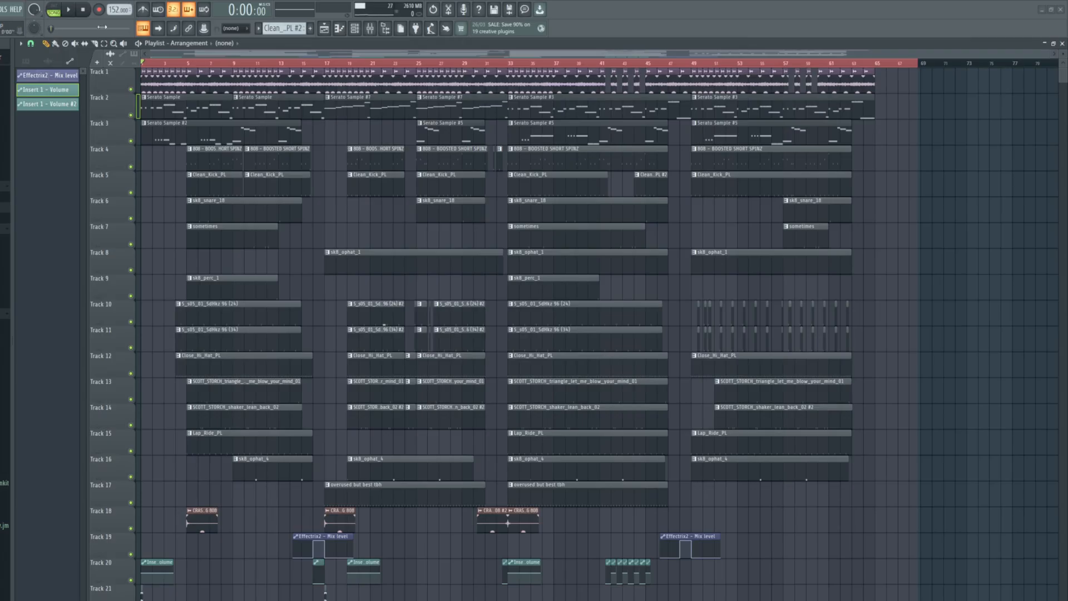
Play the full arrangement from the beginning through to its end and stop playback
left_click(69, 10)
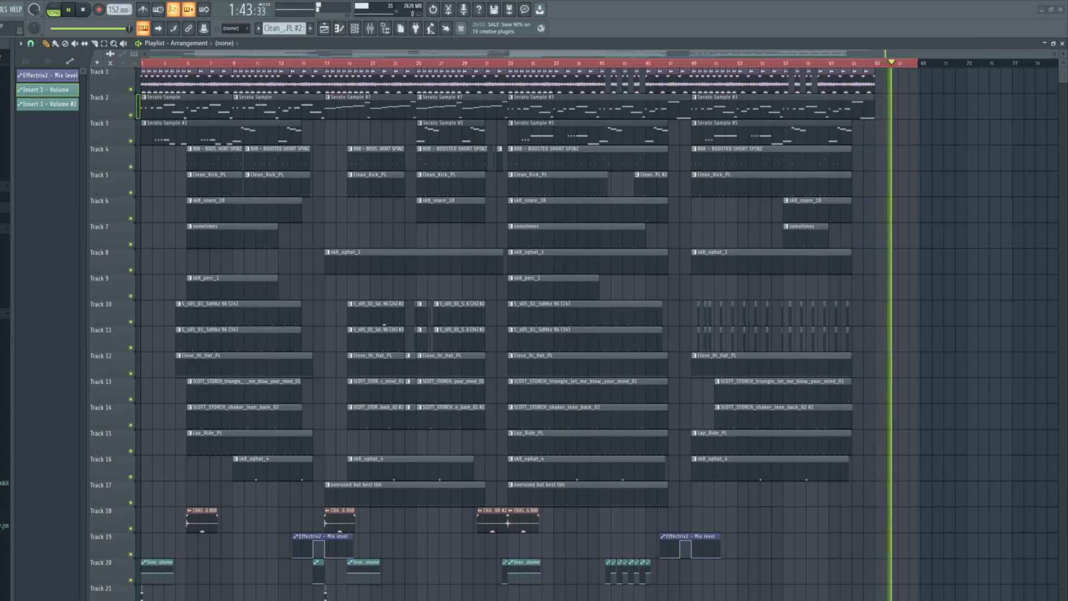
left_click(83, 9)
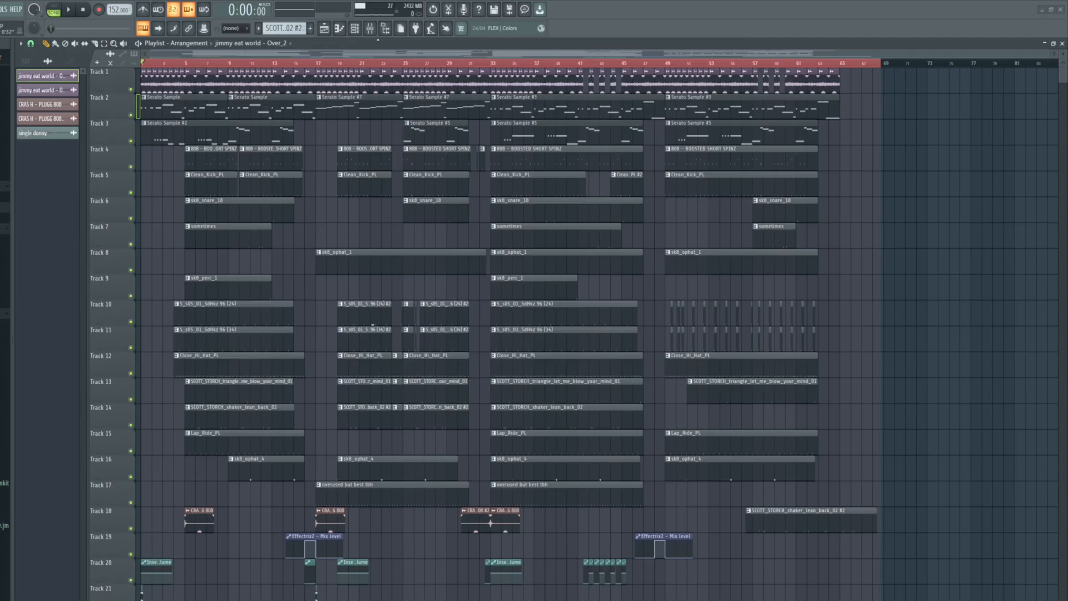
Open the sample settings of the jimmy eat world - Over_2 audio clip at the start of Track 1
left_click(359, 33)
left_click(72, 65)
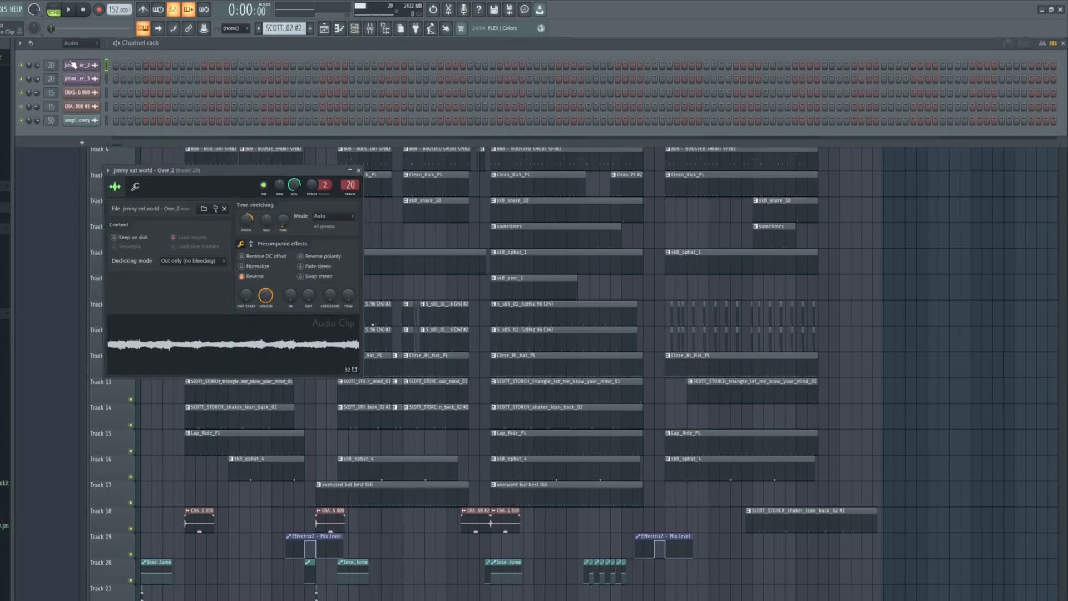
key("F5")
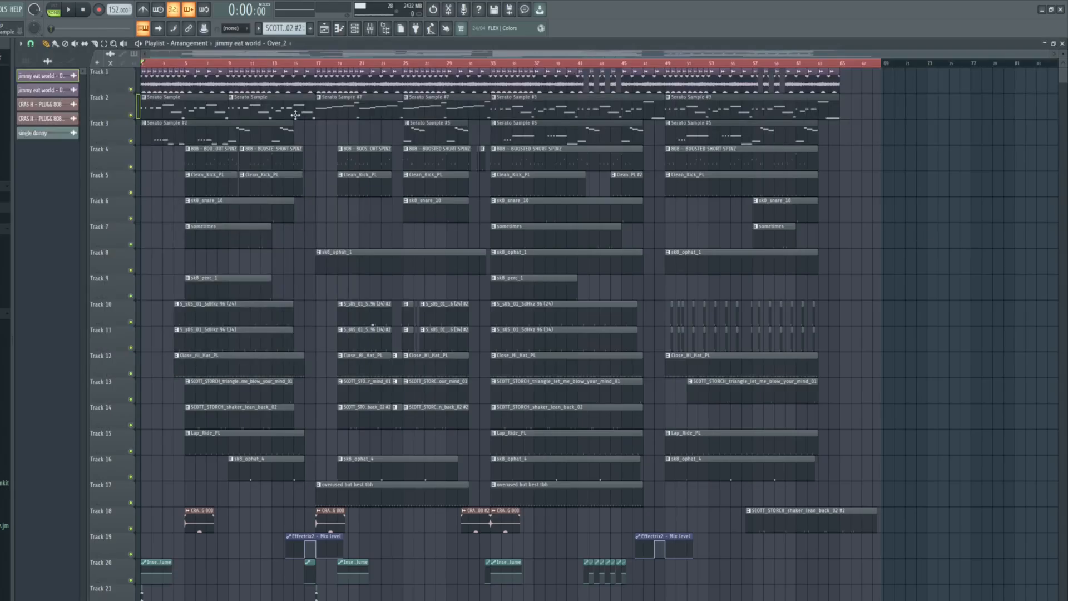
scroll(159, 167, "up", 8)
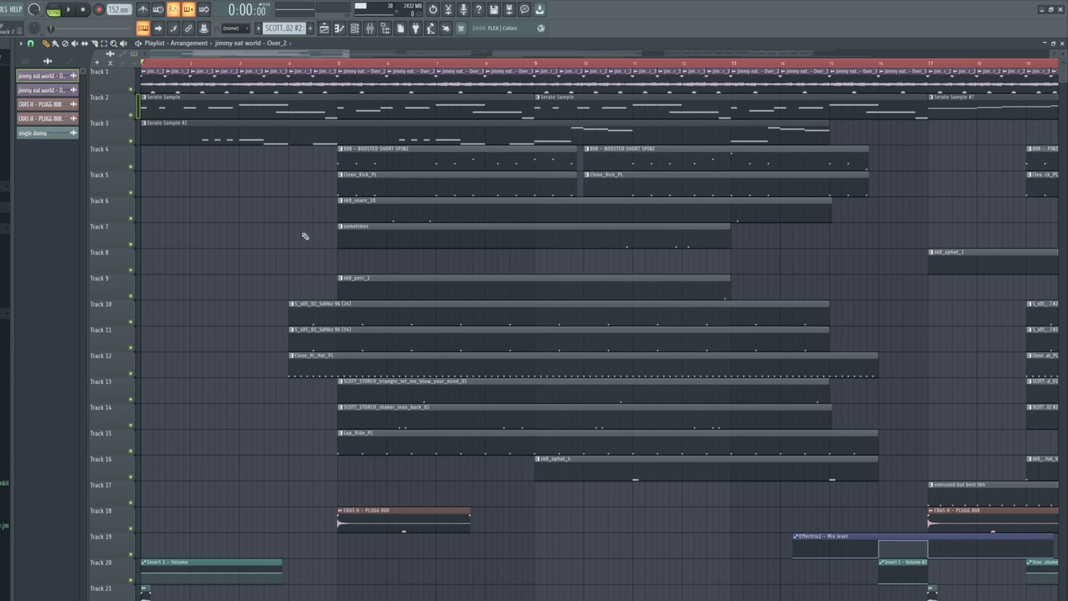
double_click(147, 82)
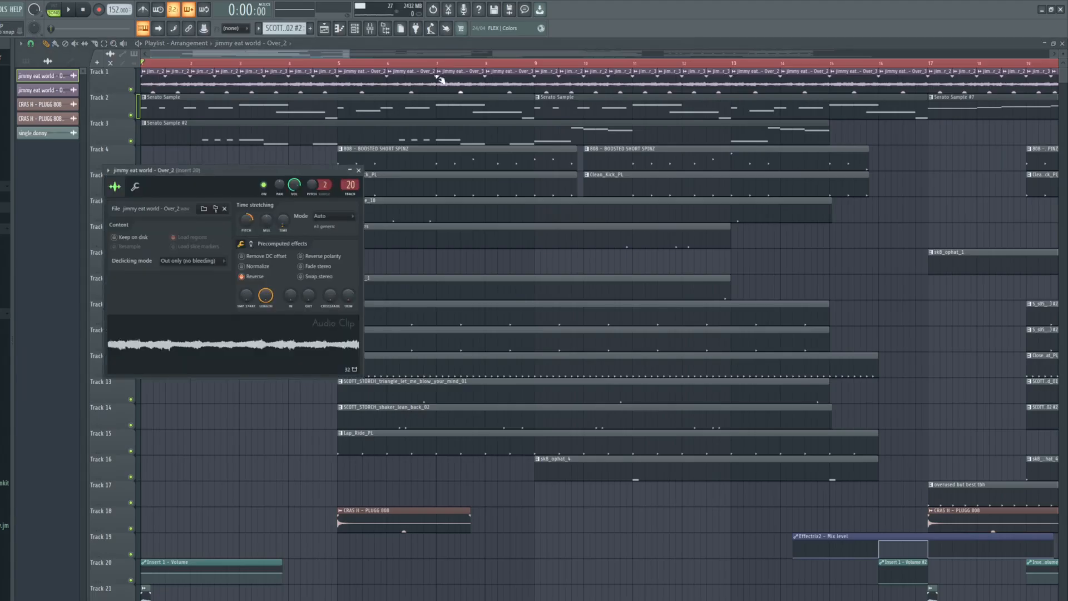
Show the mixer effects on Insert 20, view the second Fruity parametric EQ 2, and return to the playlist
left_click(369, 29)
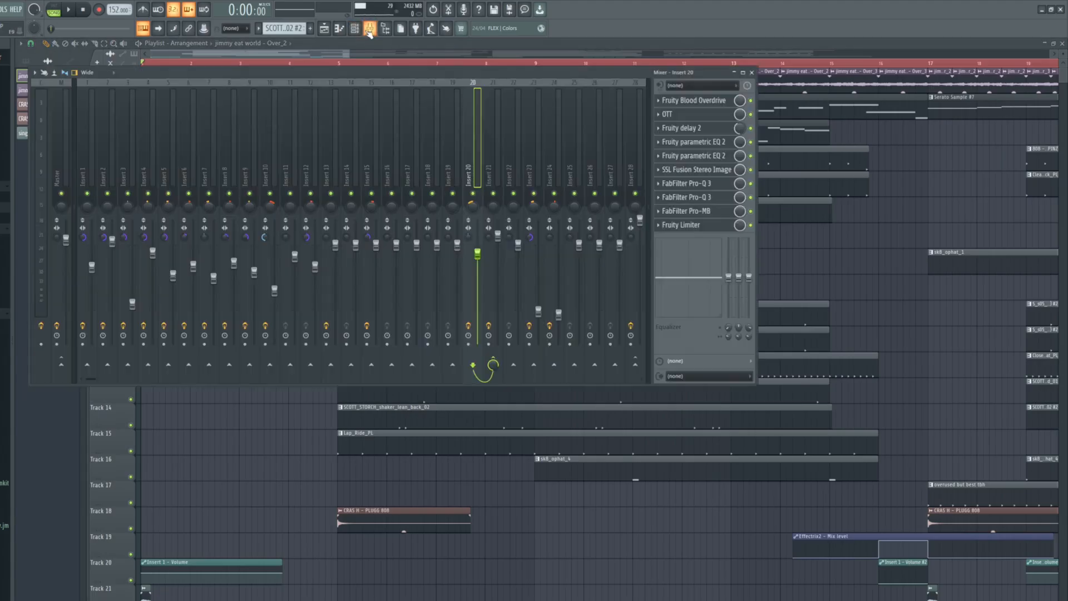
left_click(702, 160)
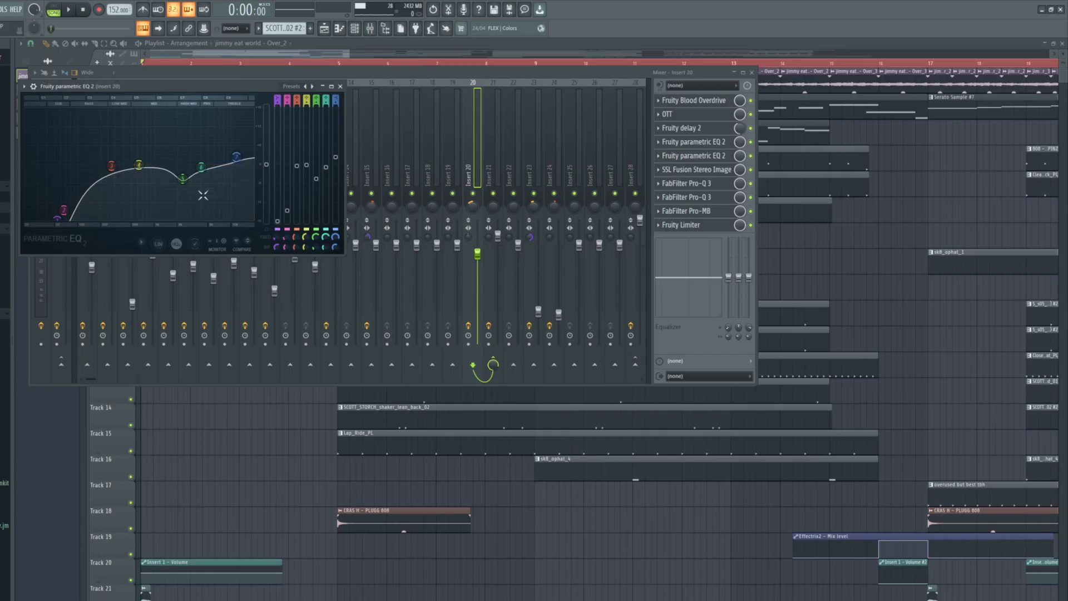
left_click(954, 182)
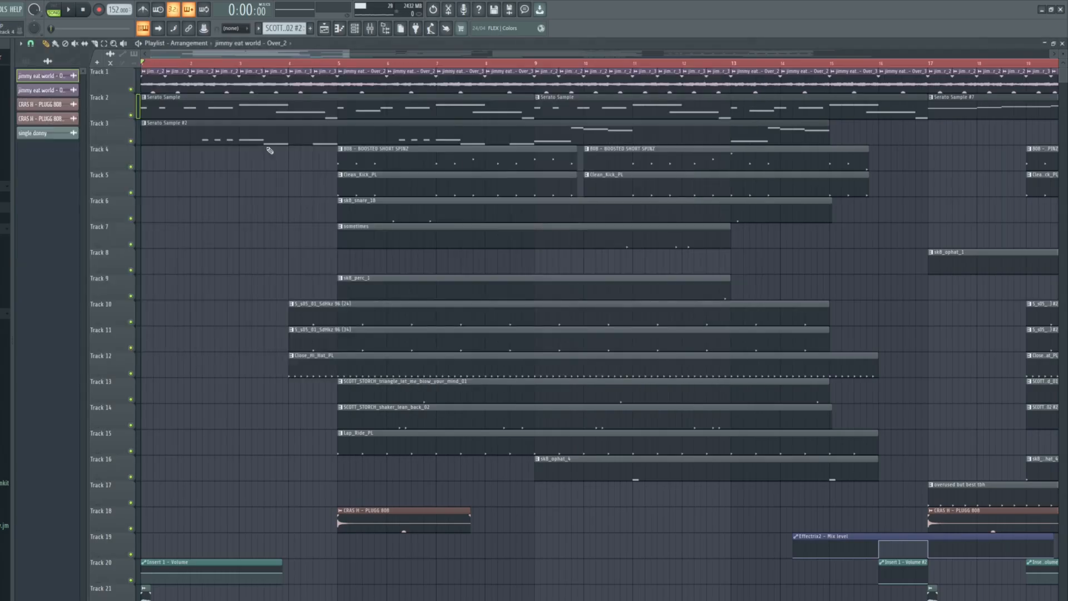
Solo Track 1, listen to the chopped sample from the start, stop playback, and unmute all the other tracks
right_click(131, 92)
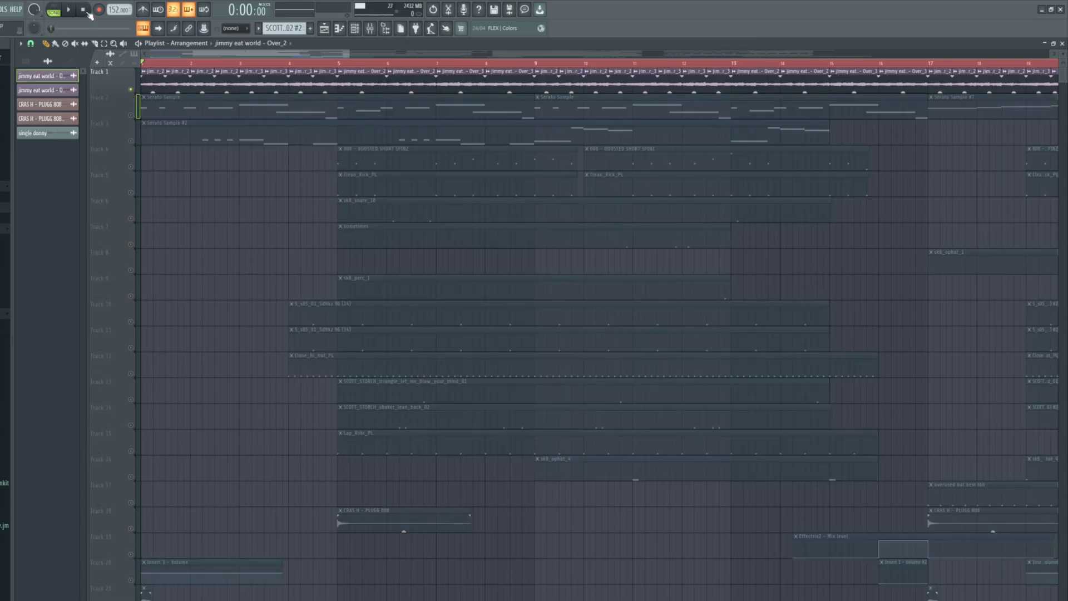
left_click(69, 10)
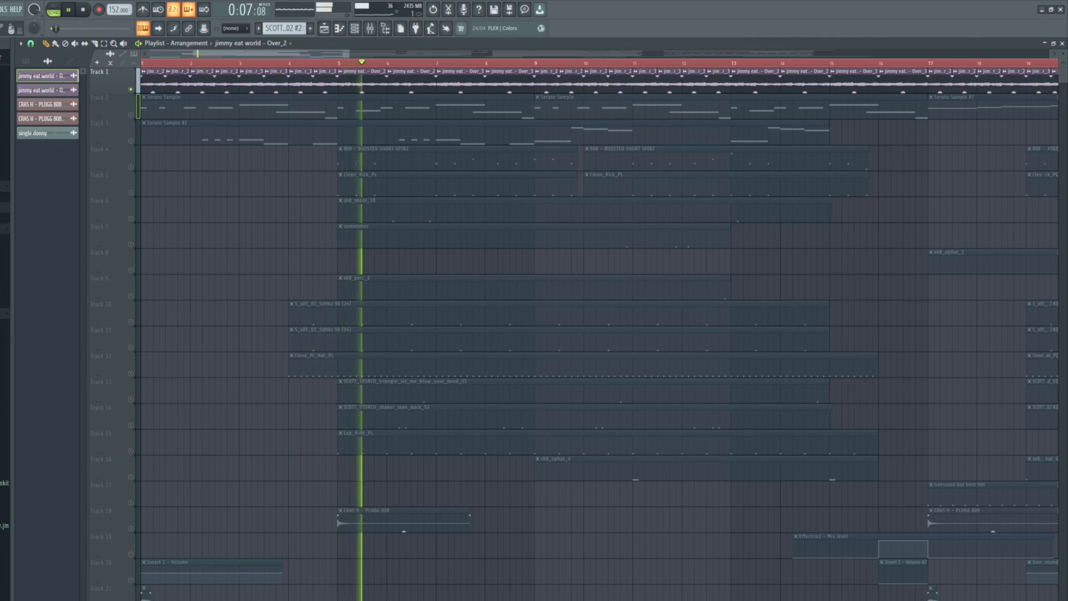
scroll(206, 252, "down", 4)
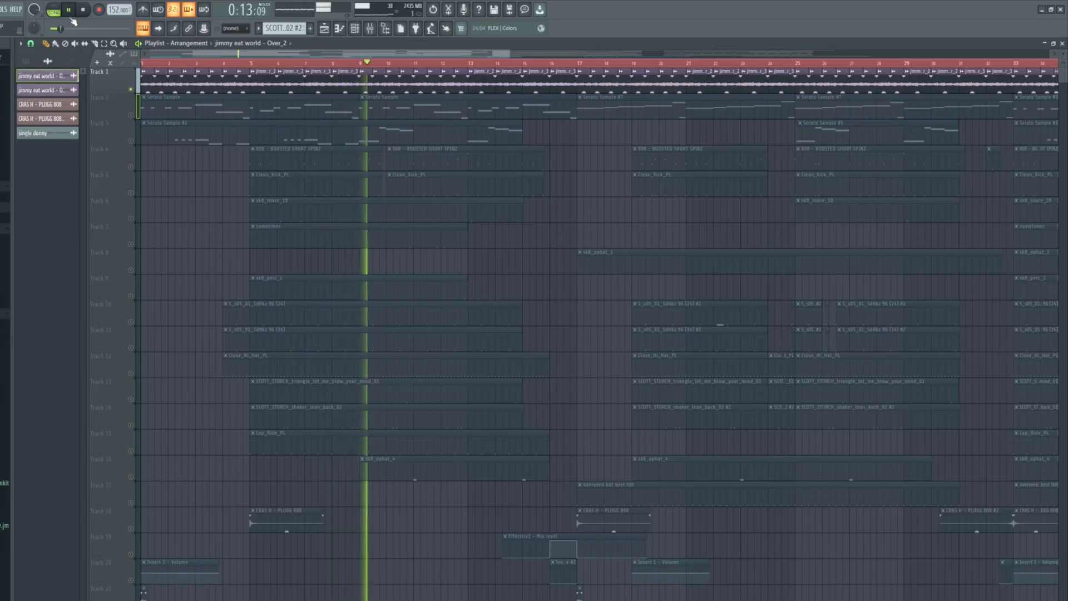
key("space")
scroll(196, 197, "up", 8)
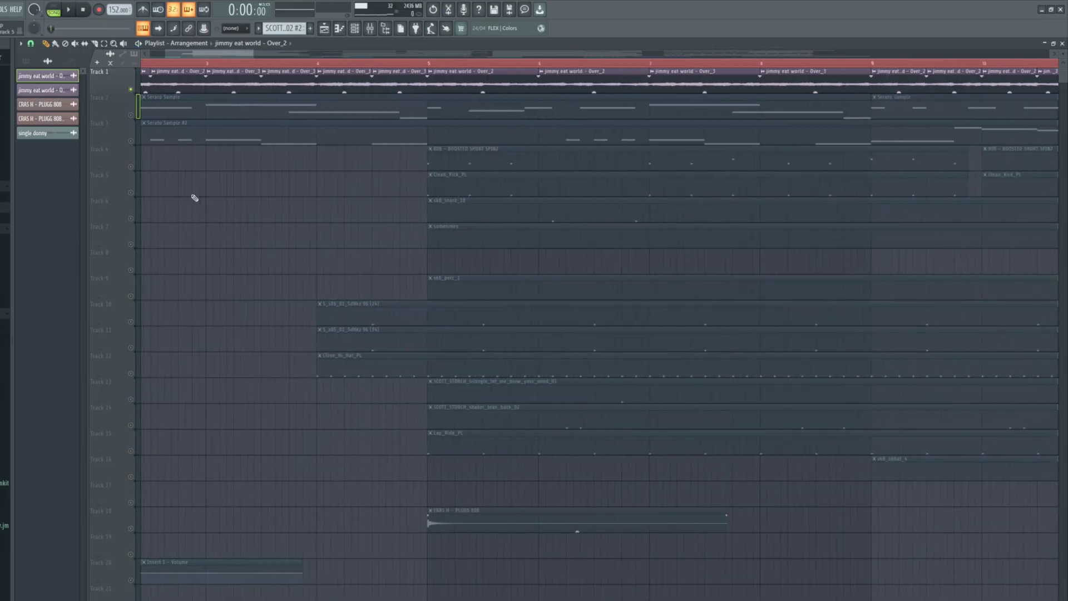
left_click_drag(222, 55, 197, 55)
right_click(131, 90)
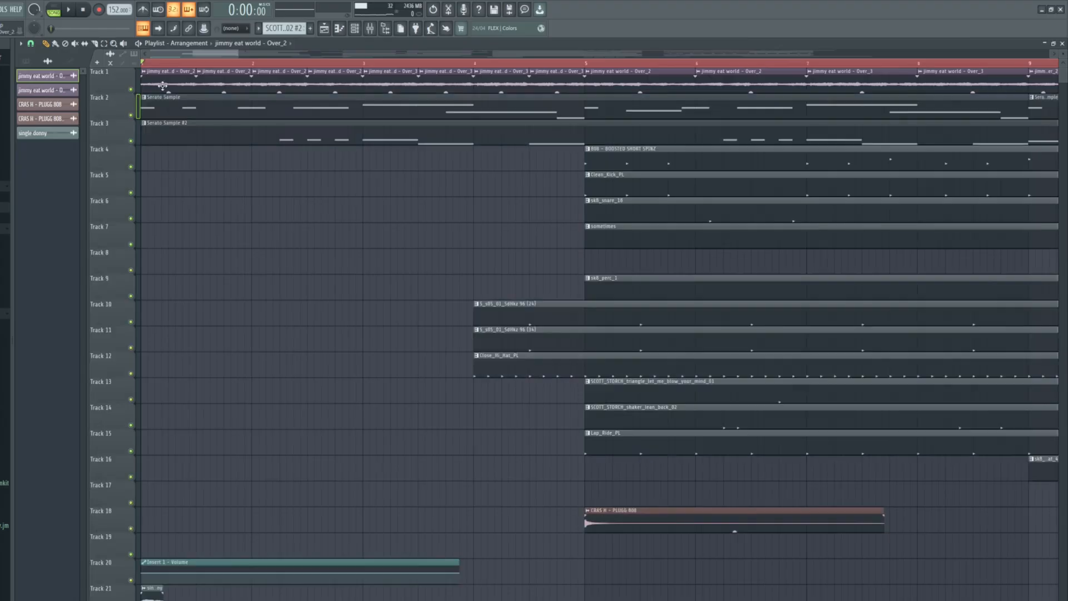
Review the time stretching and Reverse settings of the jimmy eat world - Over_2 clip
double_click(159, 83)
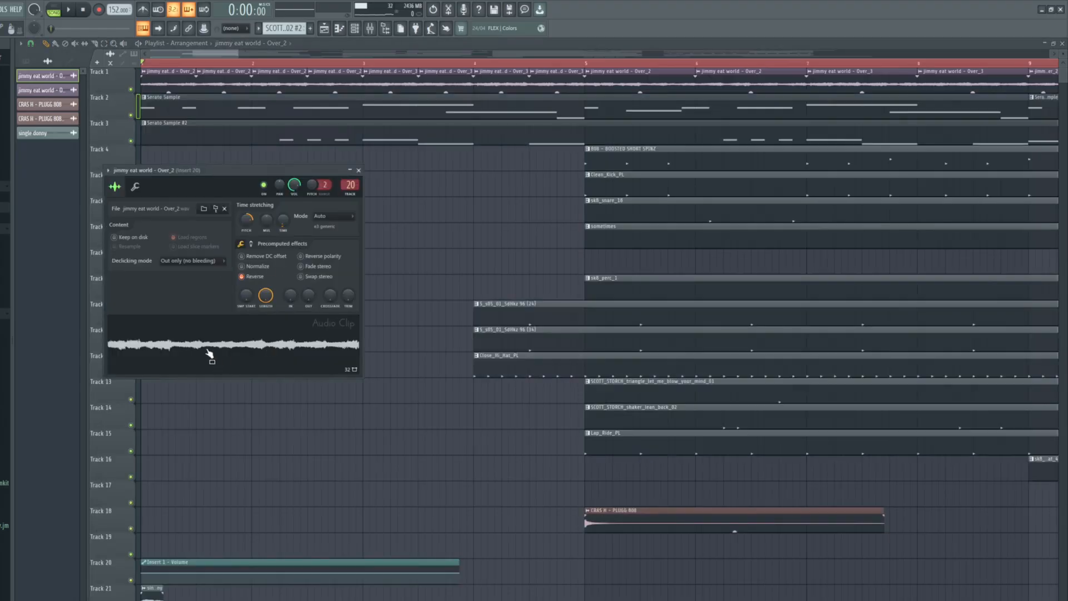
scroll(405, 275, "down", 3)
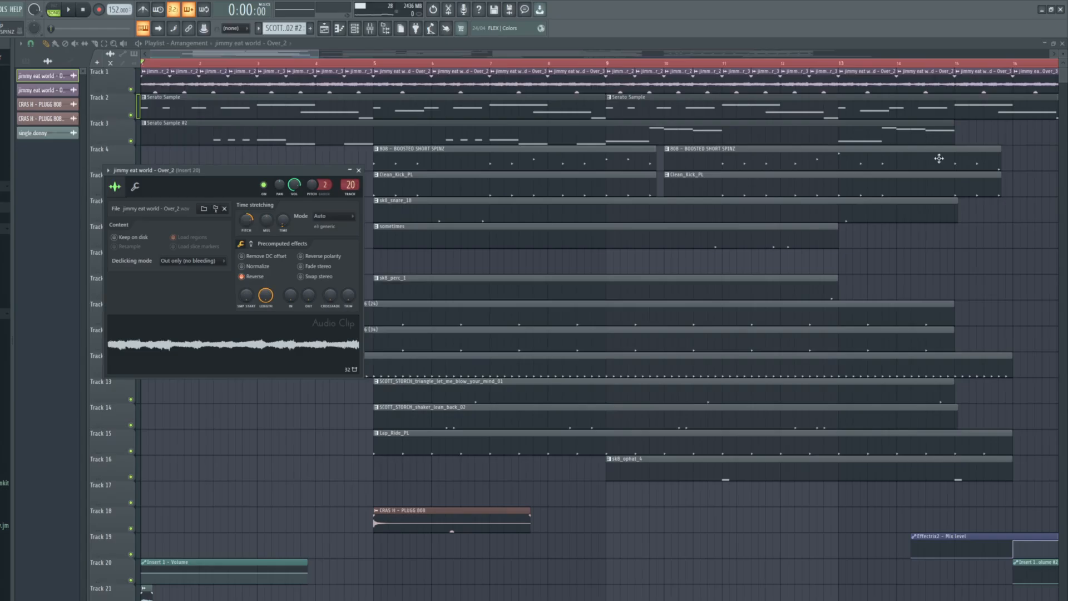
scroll(974, 301, "down", 4)
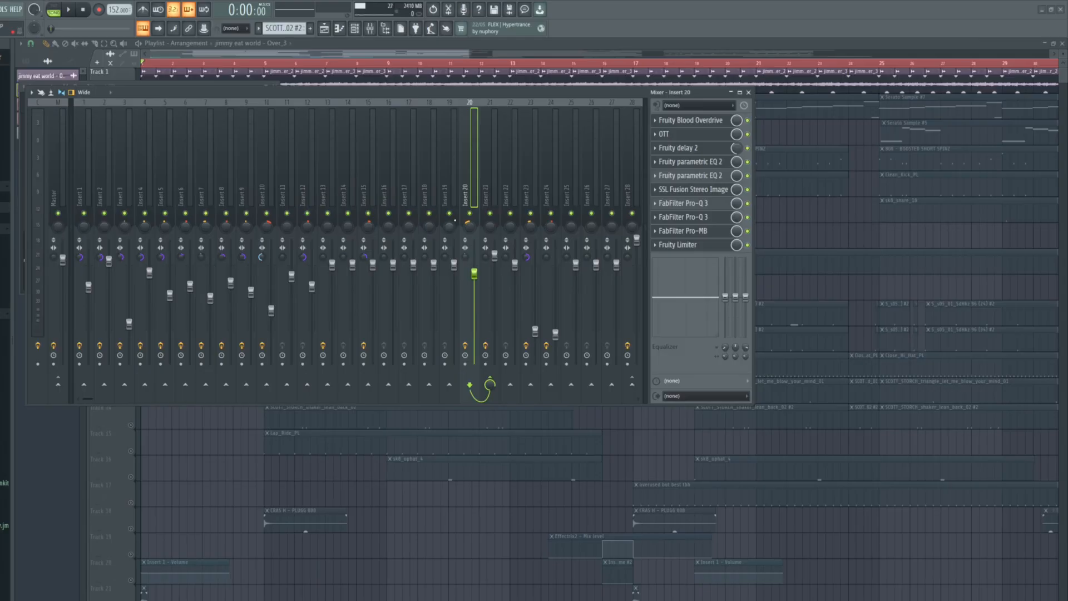
Inspect the Fruity Blood Overdrive, OTT, Fruity delay 2 and first Fruity parametric EQ 2 settings on Insert 20
left_click(691, 120)
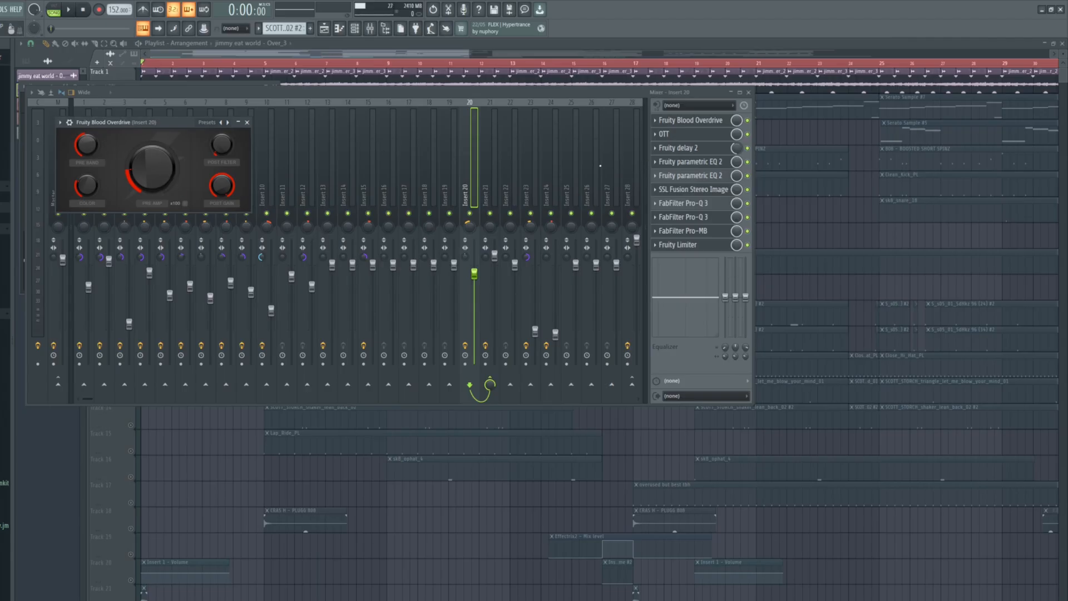
left_click(665, 134)
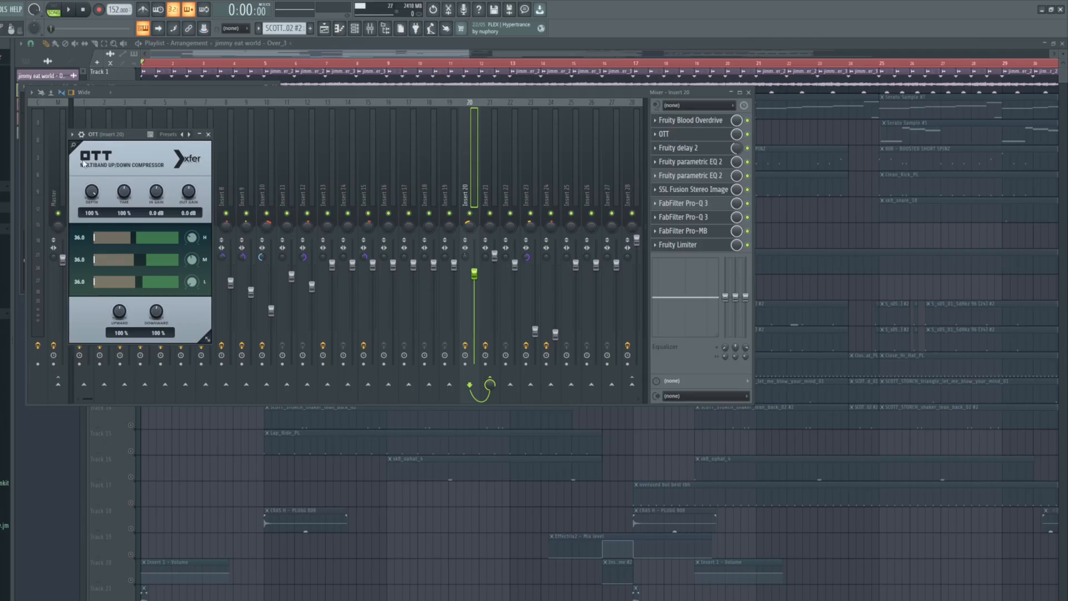
left_click(668, 148)
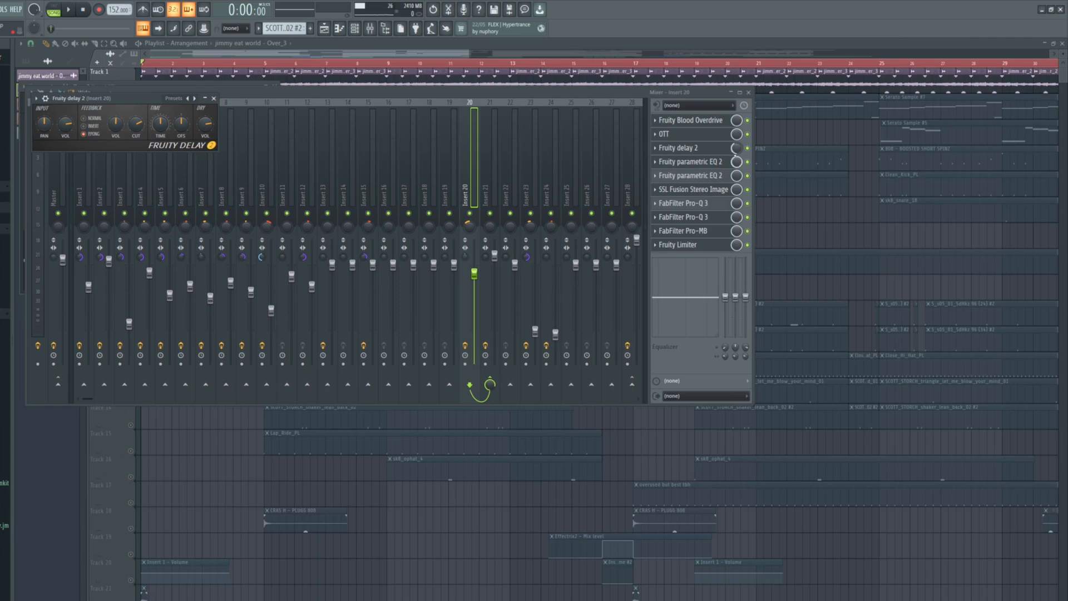
left_click(689, 162)
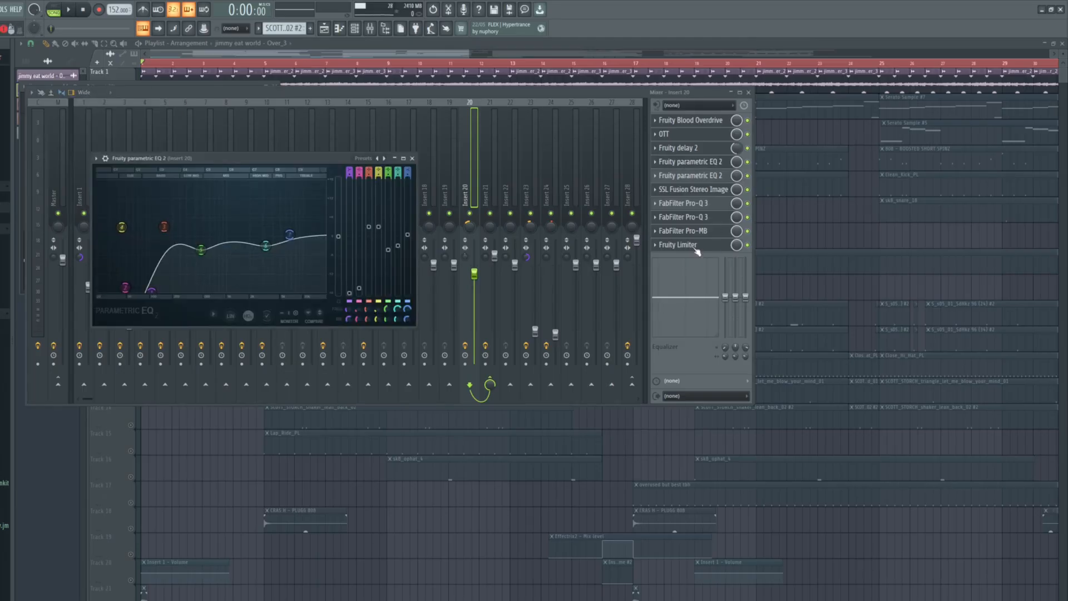
Reselect Insert 20 after checking Insert 21, and examine the curves of both Fruity parametric EQ 2 effects
left_click(490, 195)
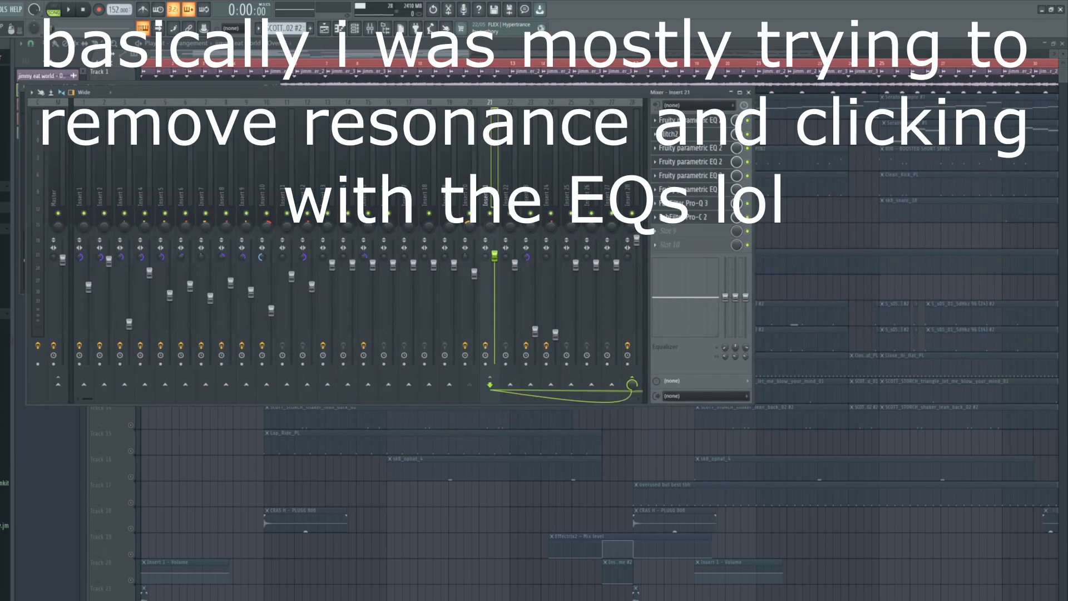
left_click(470, 195)
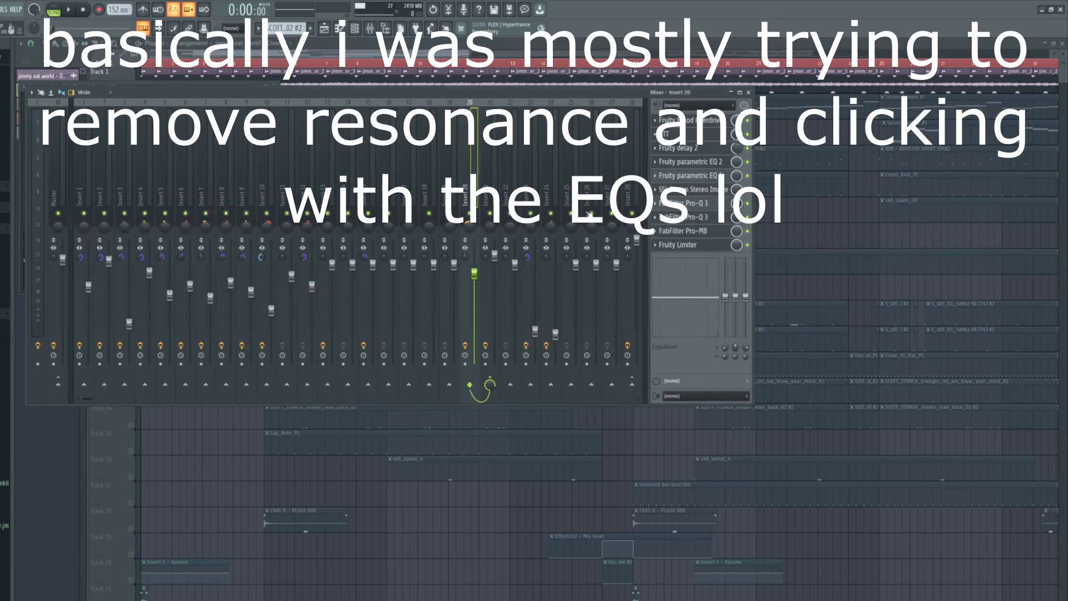
left_click(701, 163)
left_click(699, 178)
left_click(698, 179)
left_click(698, 179)
left_click(698, 179)
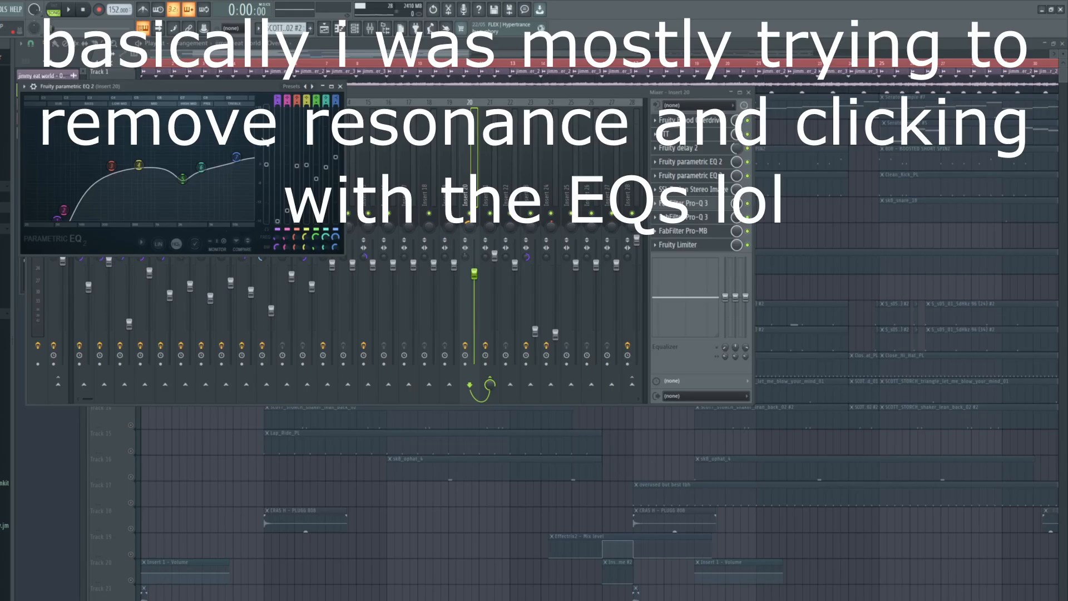
left_click(712, 162)
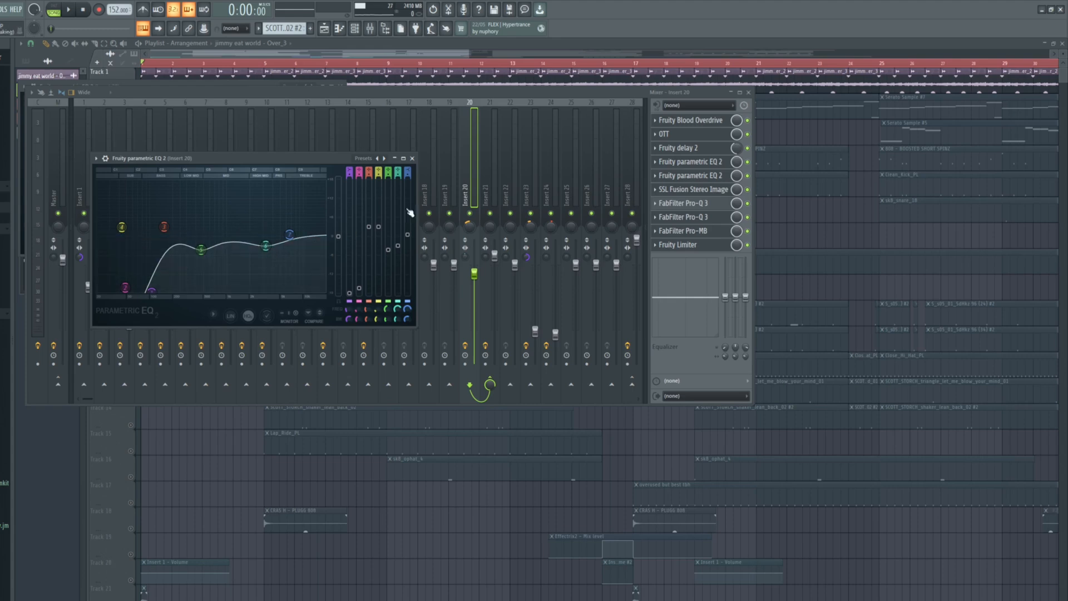
left_click(688, 177)
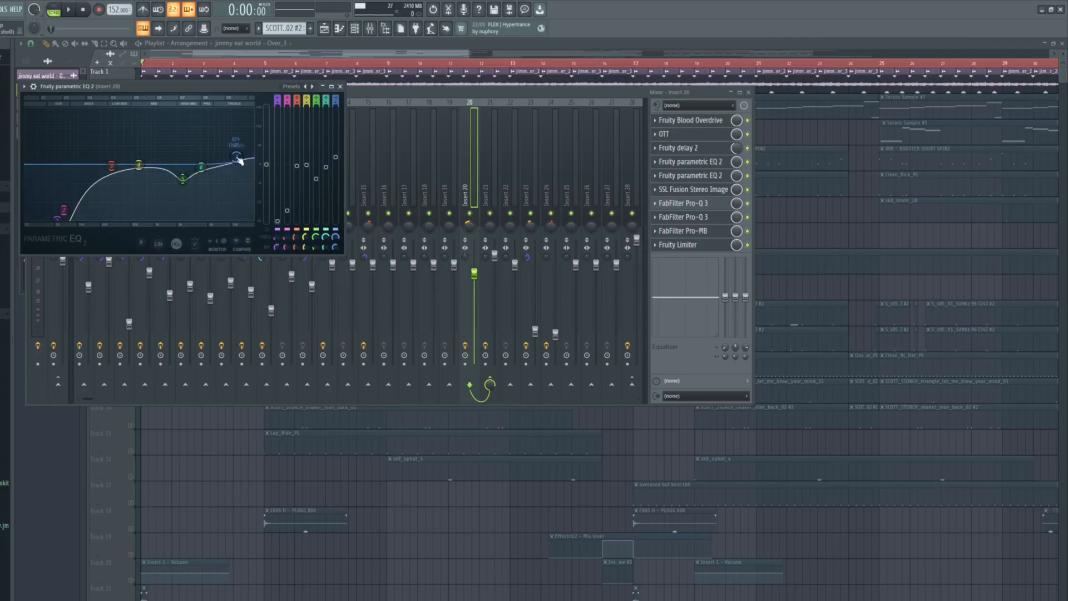
Open SSL Fusion Stereo Image on Insert 20, move its window clear of the channel strips, and play the sample to watch the stereo field
left_click(712, 190)
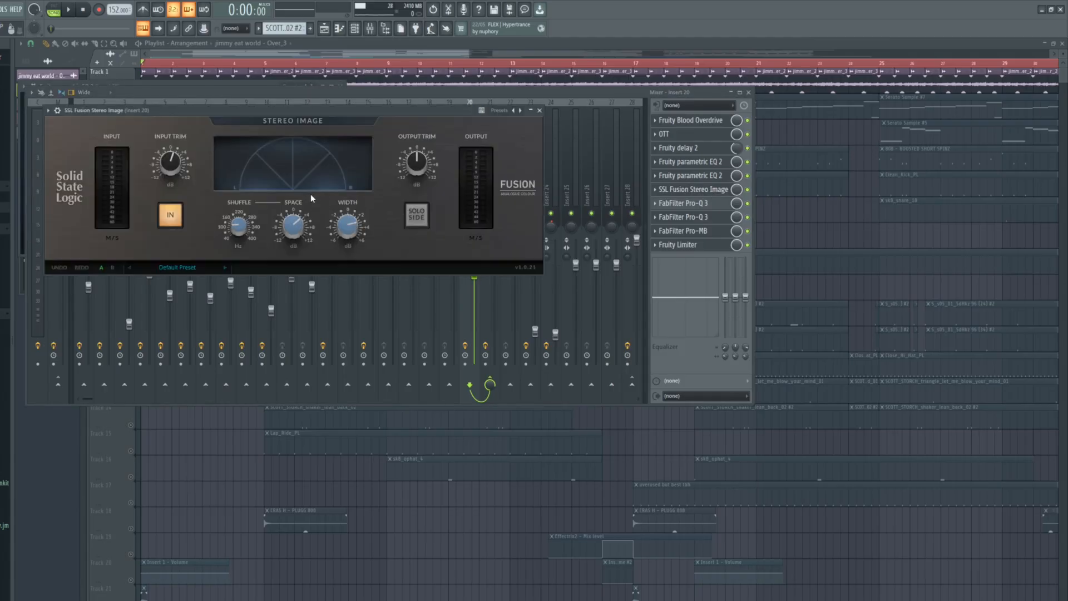
mouse_move(337, 240)
left_click_drag(189, 110, 525, 165)
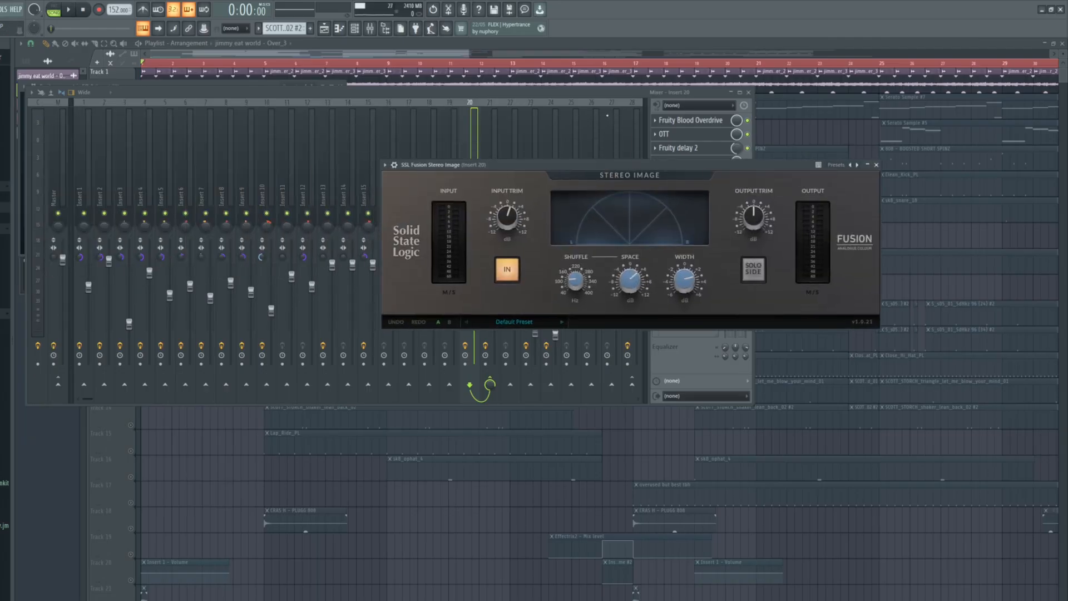
left_click(69, 10)
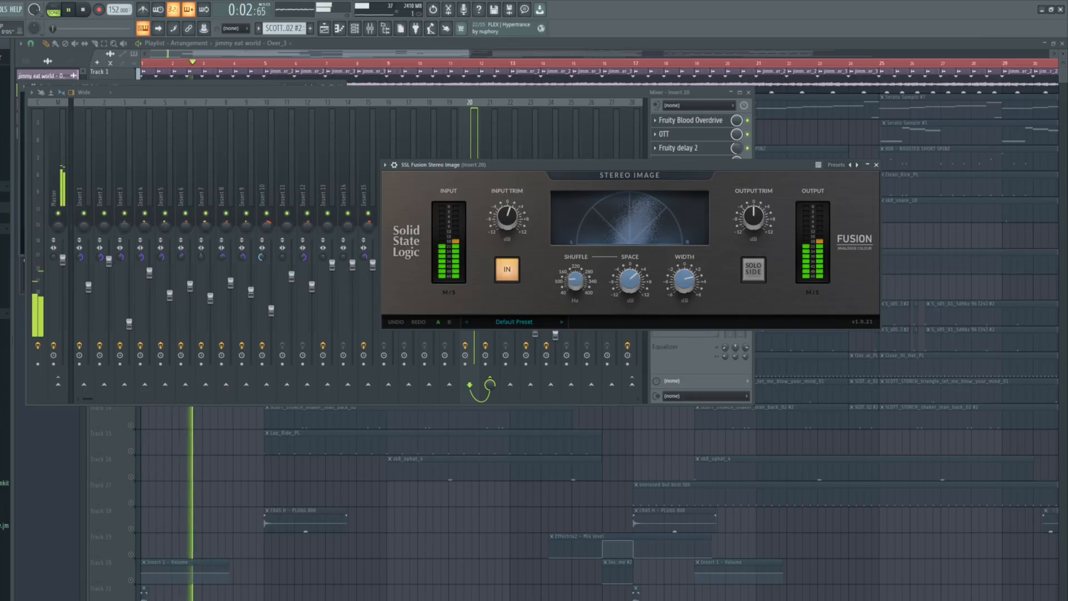
left_click(81, 10)
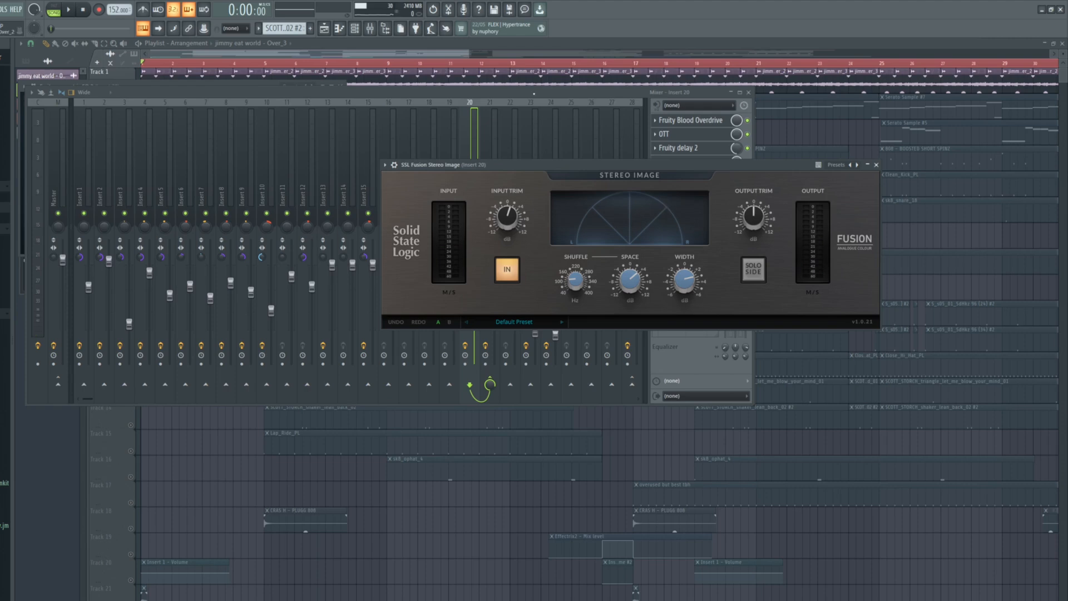
Bring the mixer forward and examine both FabFilter Pro-Q 3 curves on Insert 20, including the second one's dip near 1 kHz
left_click(569, 95)
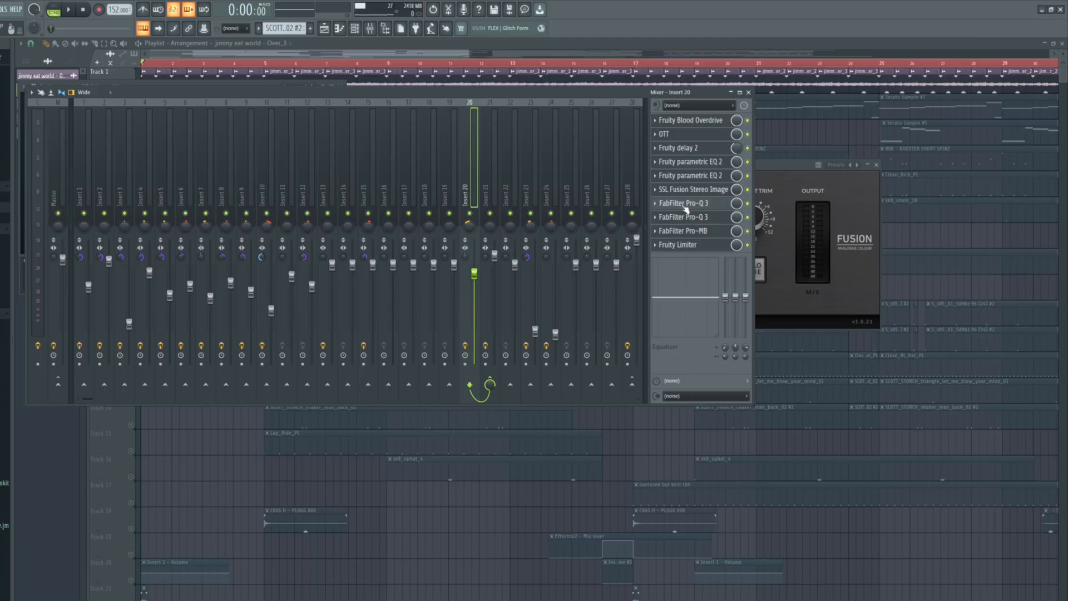
left_click_drag(547, 89, 622, 93)
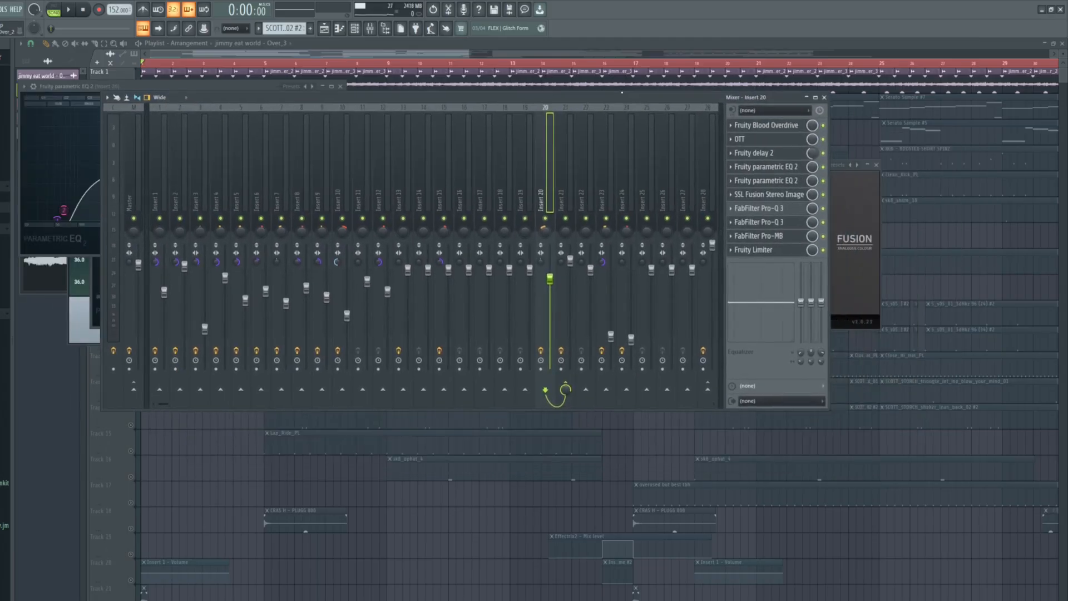
left_click(771, 210)
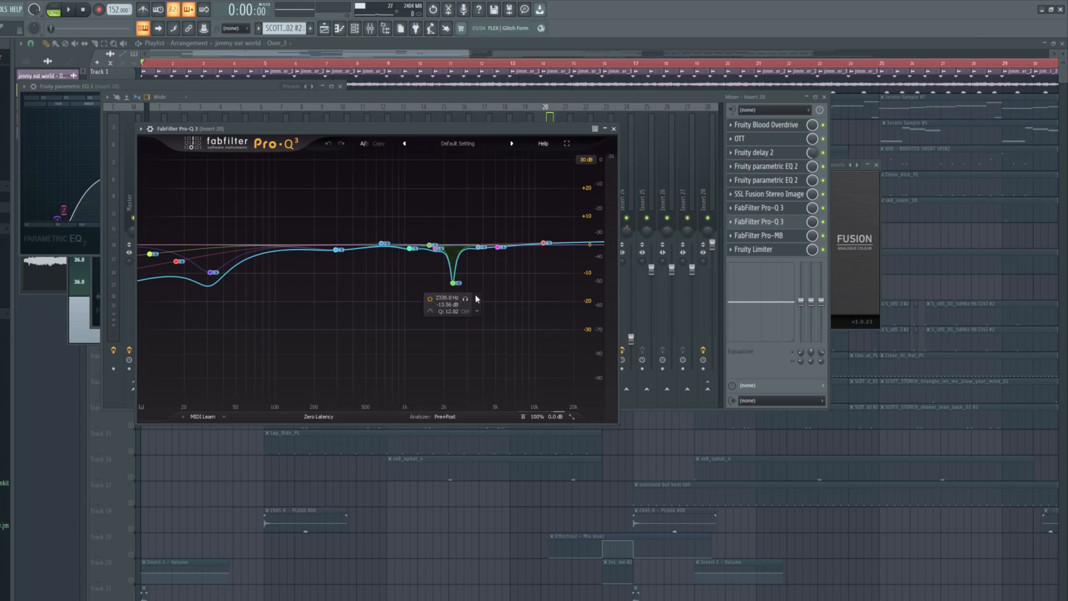
left_click(782, 221)
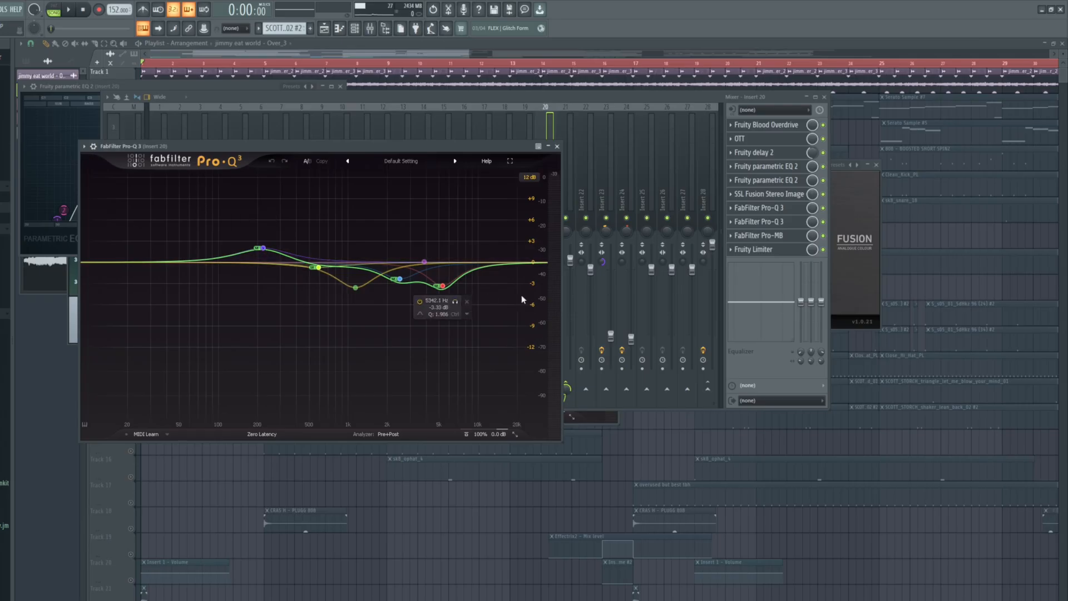
left_click(357, 289)
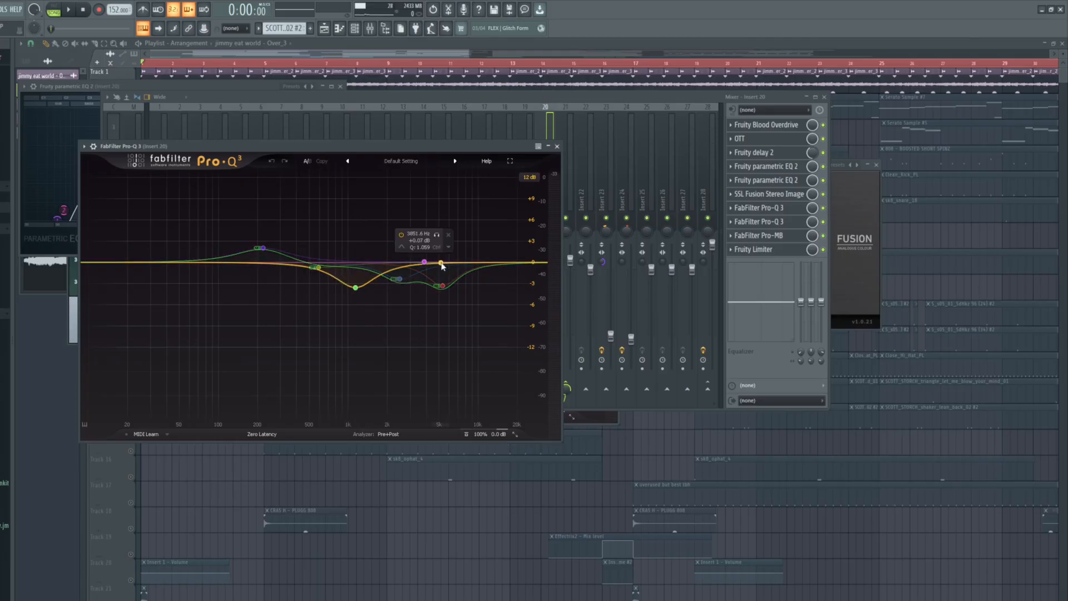
Examine the FabFilter Pro-MB bands on Insert 20 and the Glitch2 settings on Insert 21, closing Glitch2 when done
left_click(758, 235)
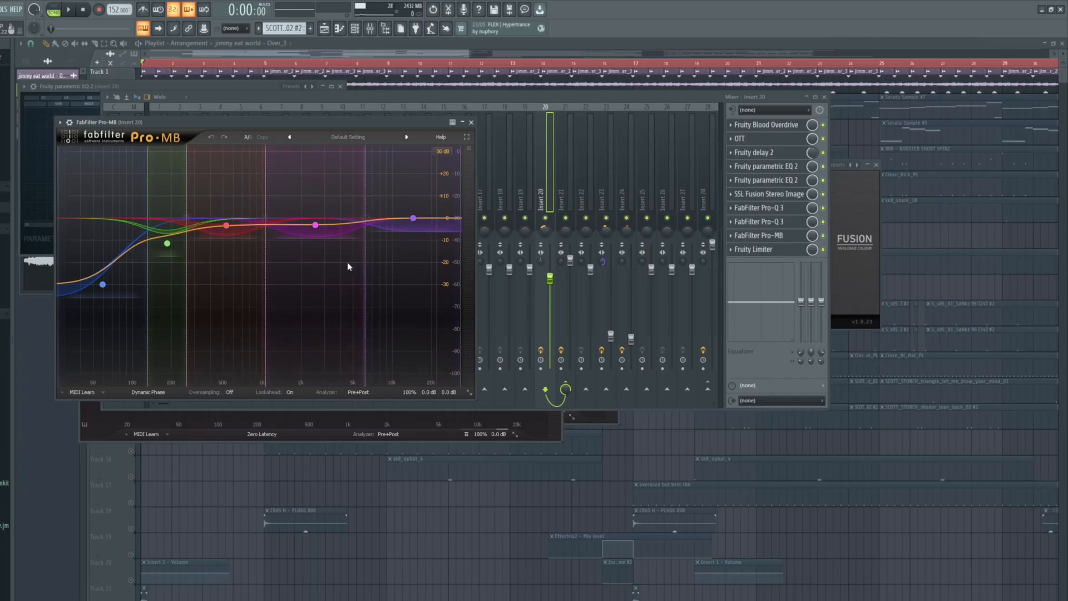
left_click(552, 97)
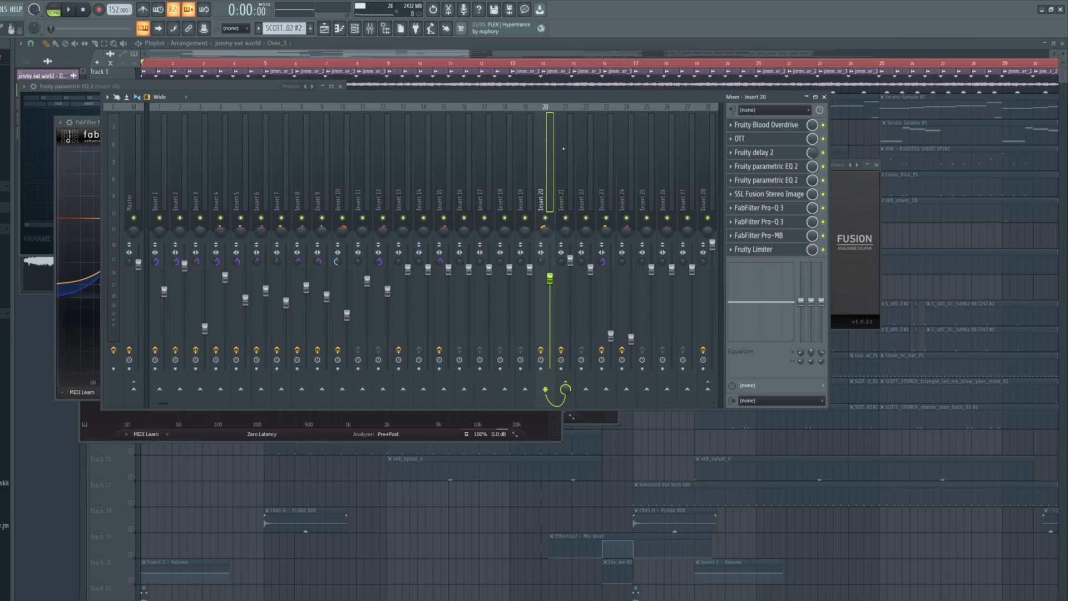
left_click(564, 147)
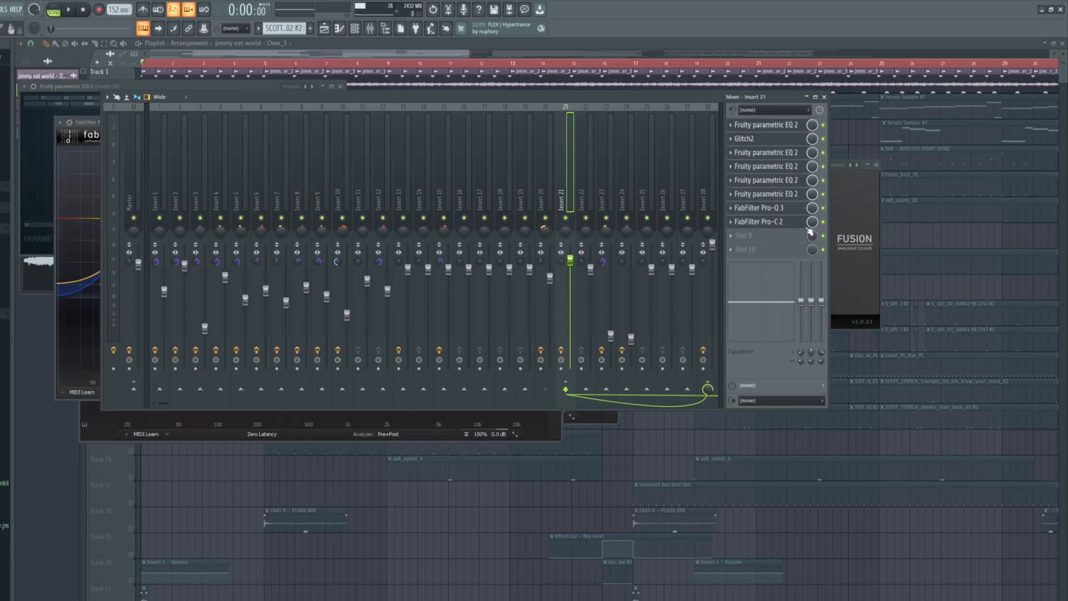
scroll(522, 153, "down", 3)
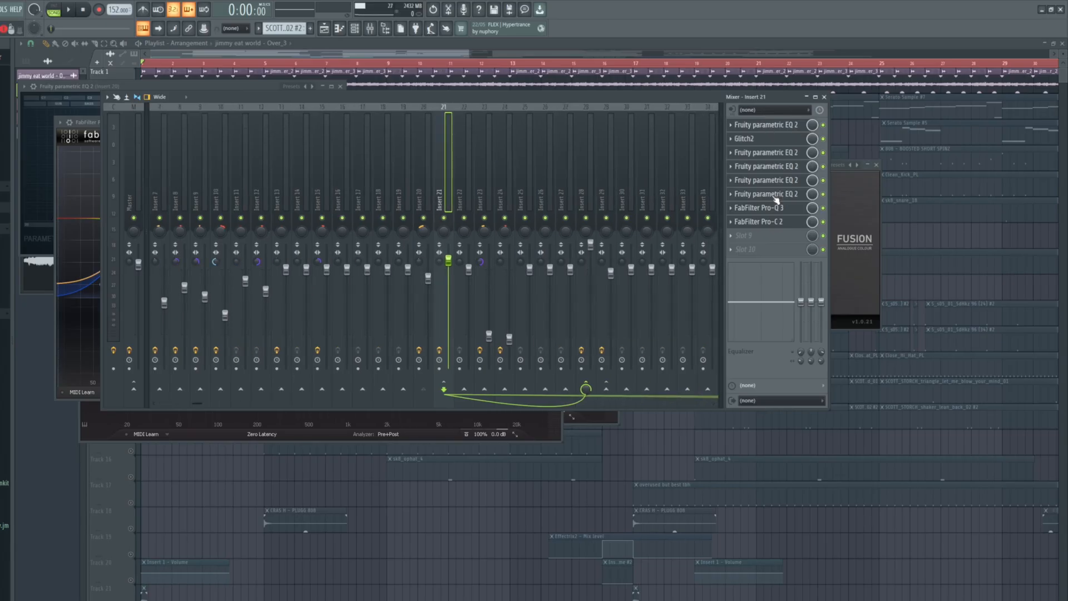
left_click(756, 140)
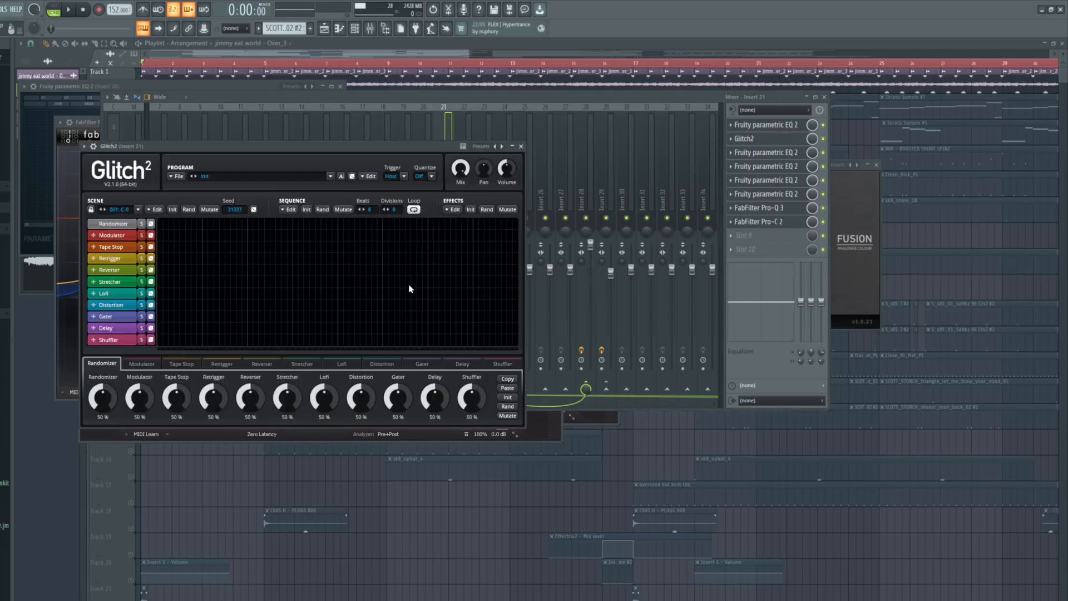
left_click(521, 146)
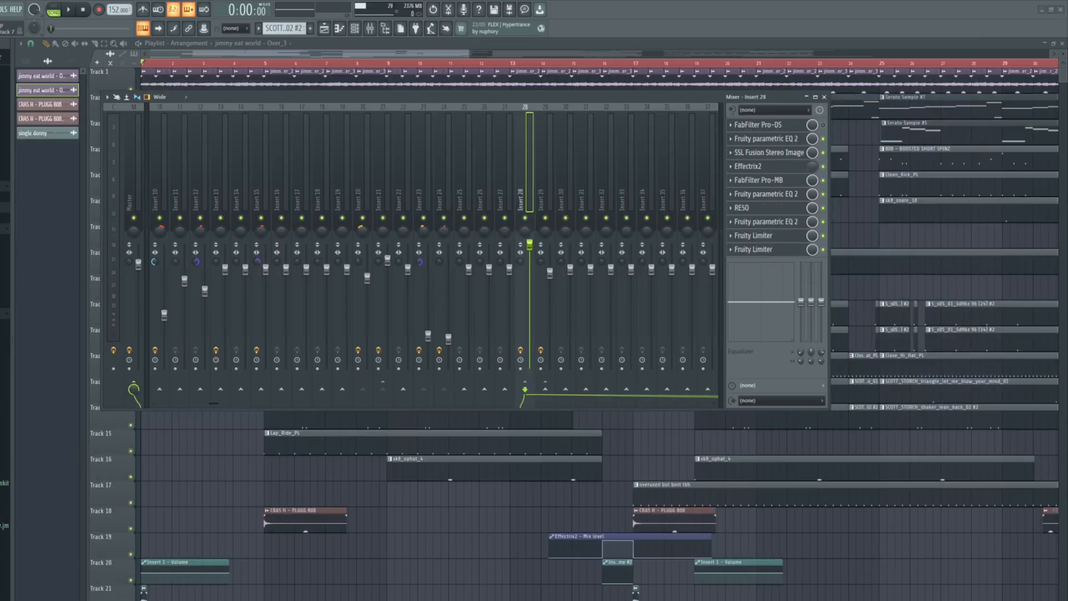
Trace the sample's mixer routing by selecting Insert 20, Insert 21 and Insert 28 in turn, and close the mixer
left_click(363, 142)
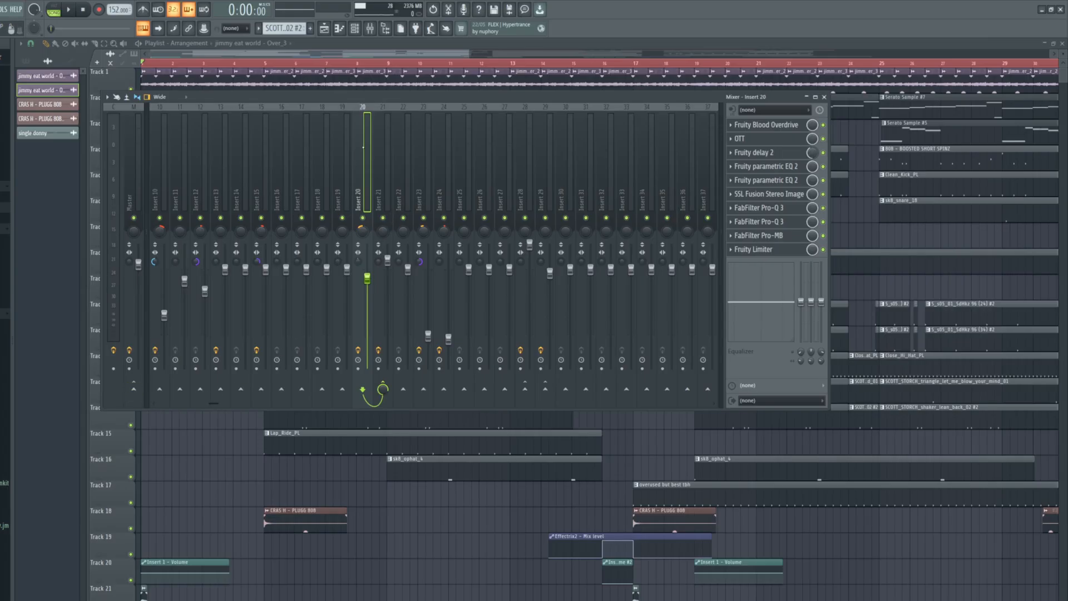
left_click(380, 133)
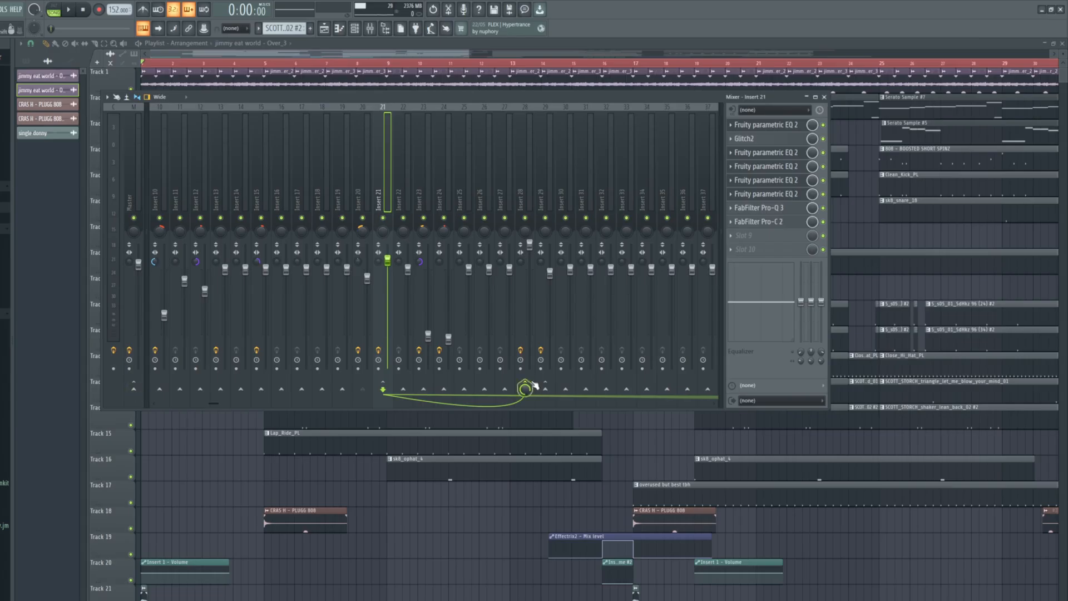
left_click(523, 159)
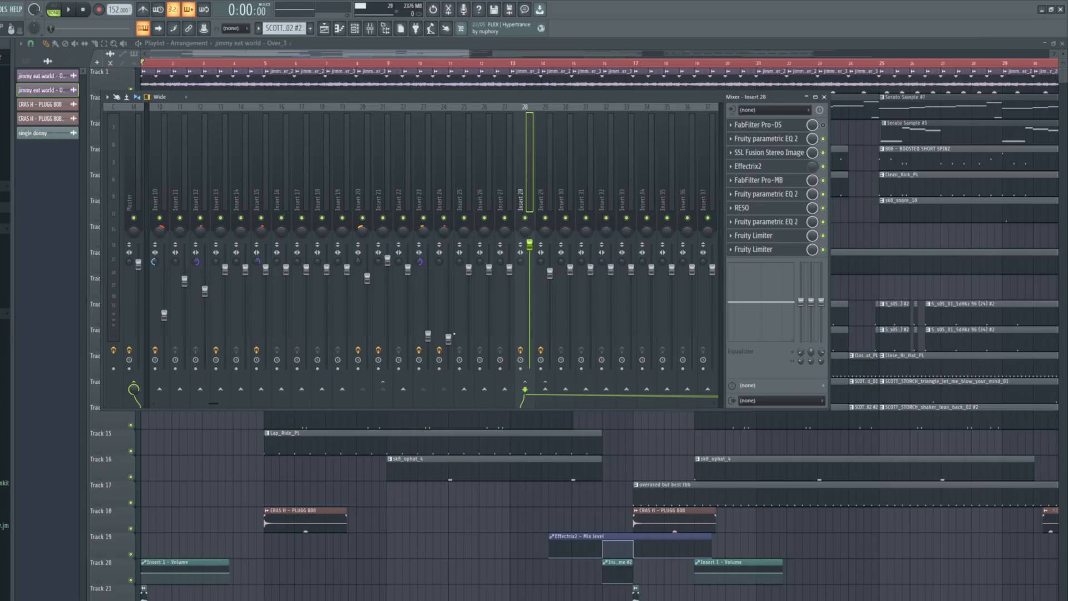
key("F9")
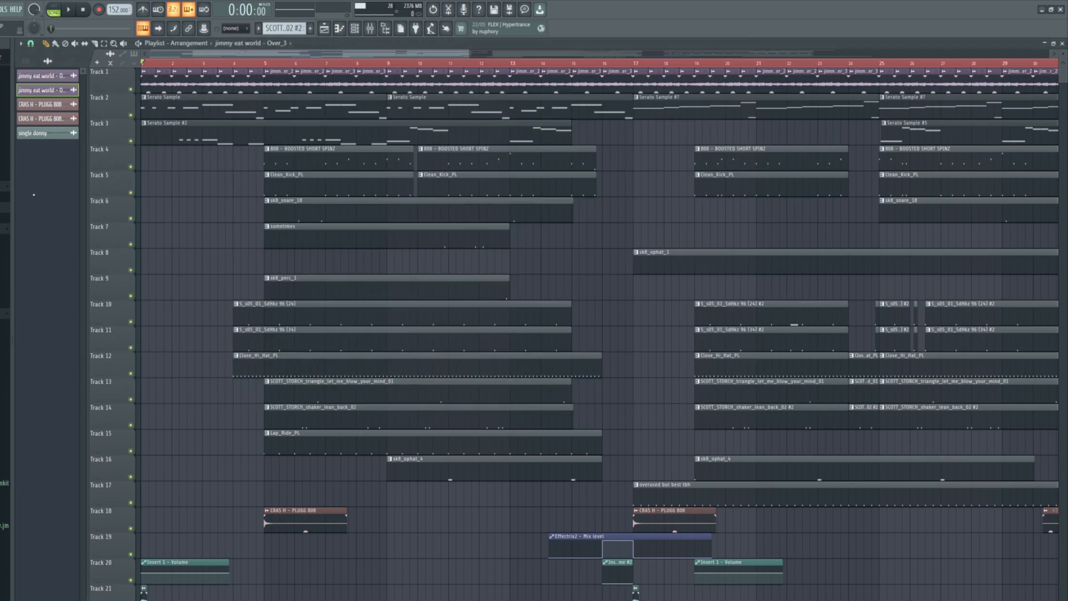
Solo Track 2 and audition its Serato Sample patterns from the start and from bar 17, stopping playback when done
right_click(131, 115)
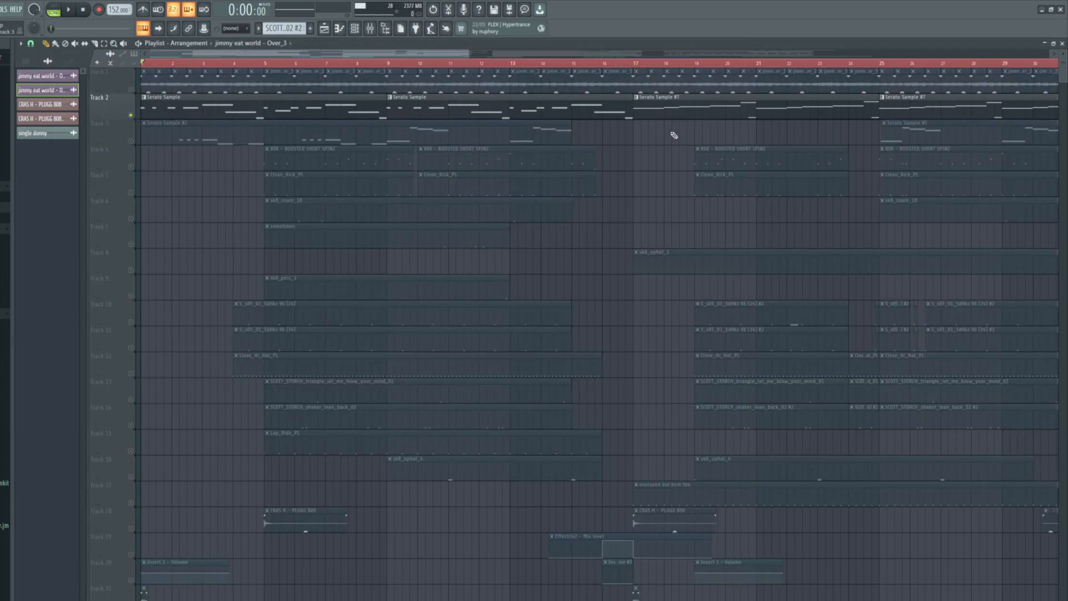
key("space")
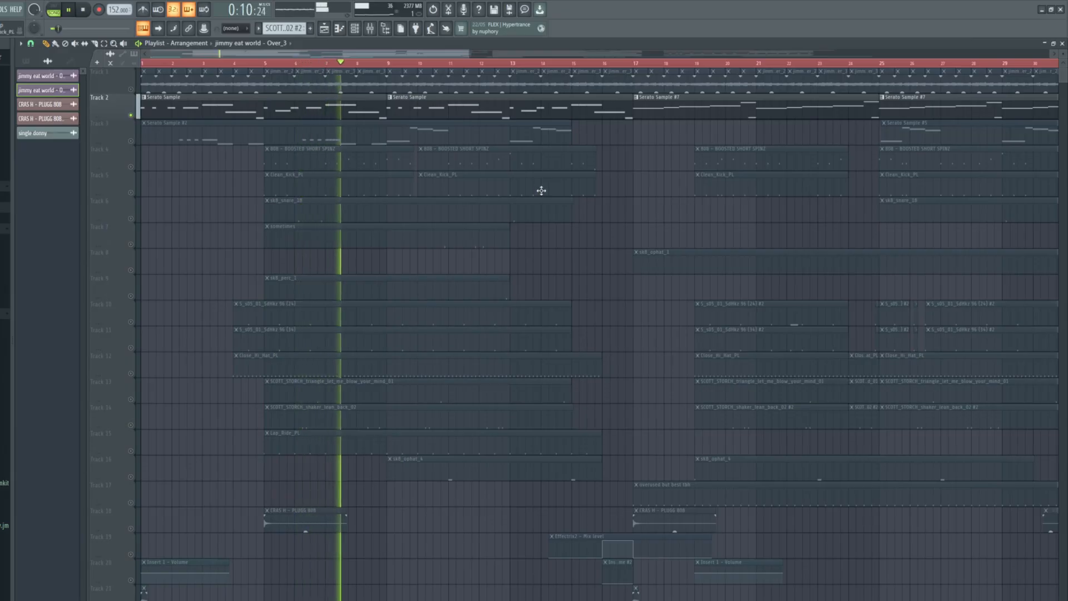
left_click(634, 64)
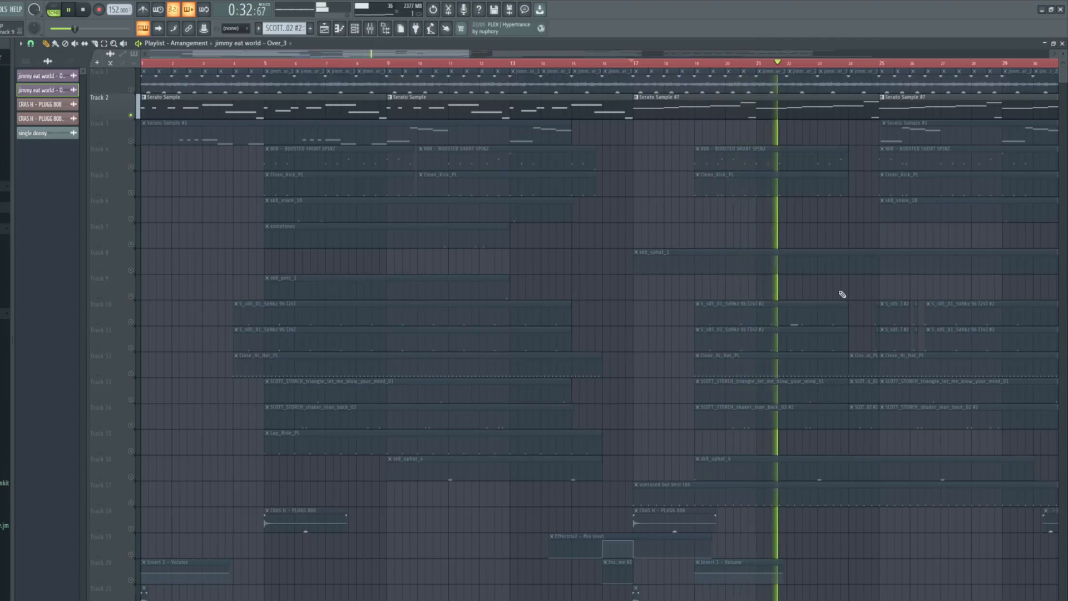
scroll(886, 268, "down", 2)
scroll(886, 268, "up", 2)
scroll(621, 231, "down", 4)
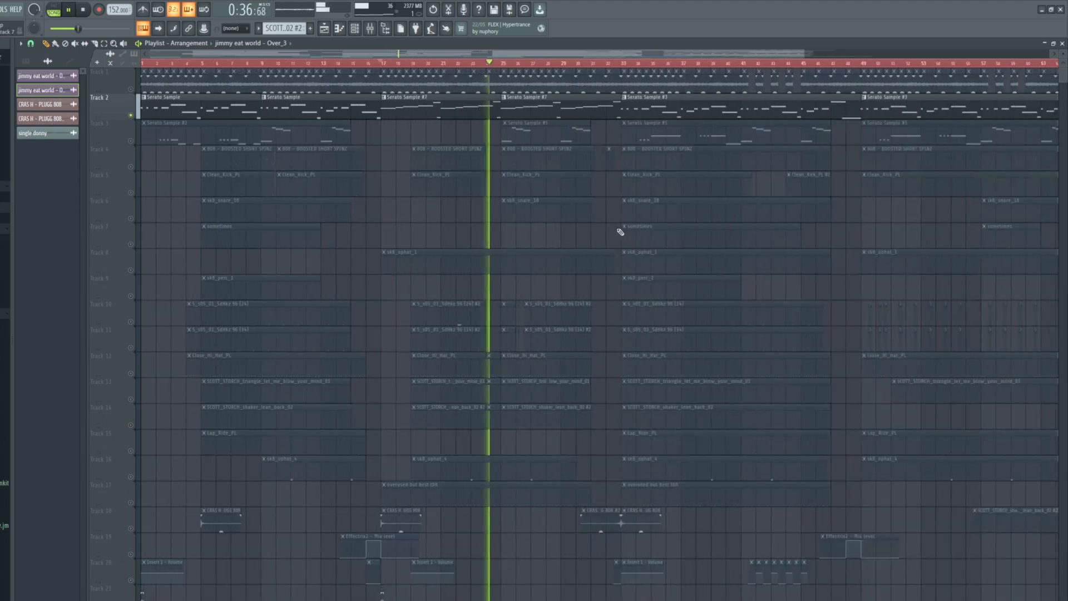
left_click(83, 10)
left_click(83, 10)
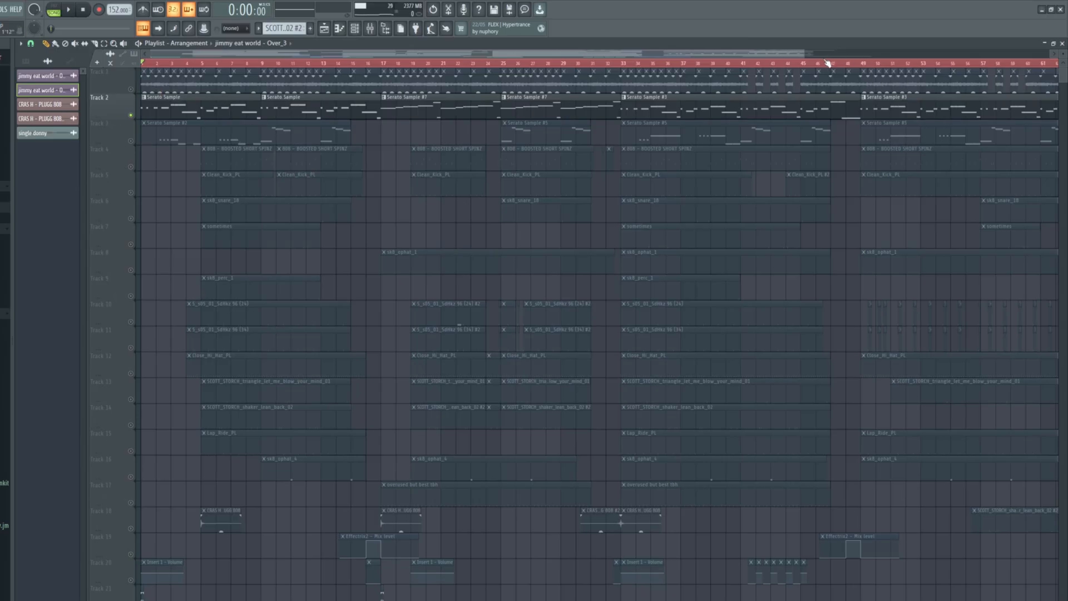
Play the soloed Serato Sample track from bar 47 to hear the passage leading into bar 49, and stop
left_click_drag(507, 54, 683, 54)
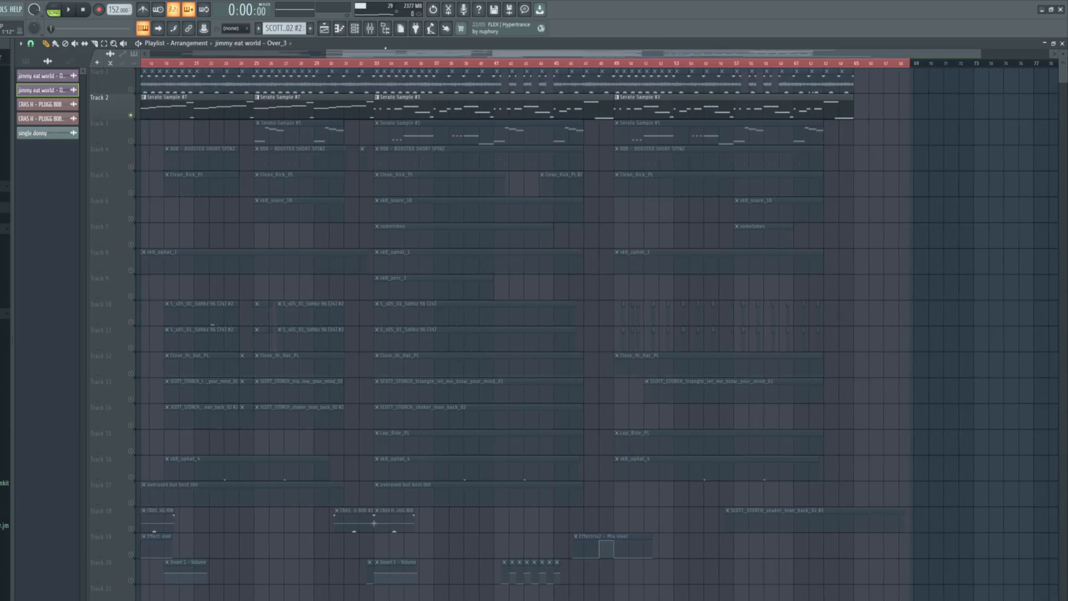
left_click(582, 60)
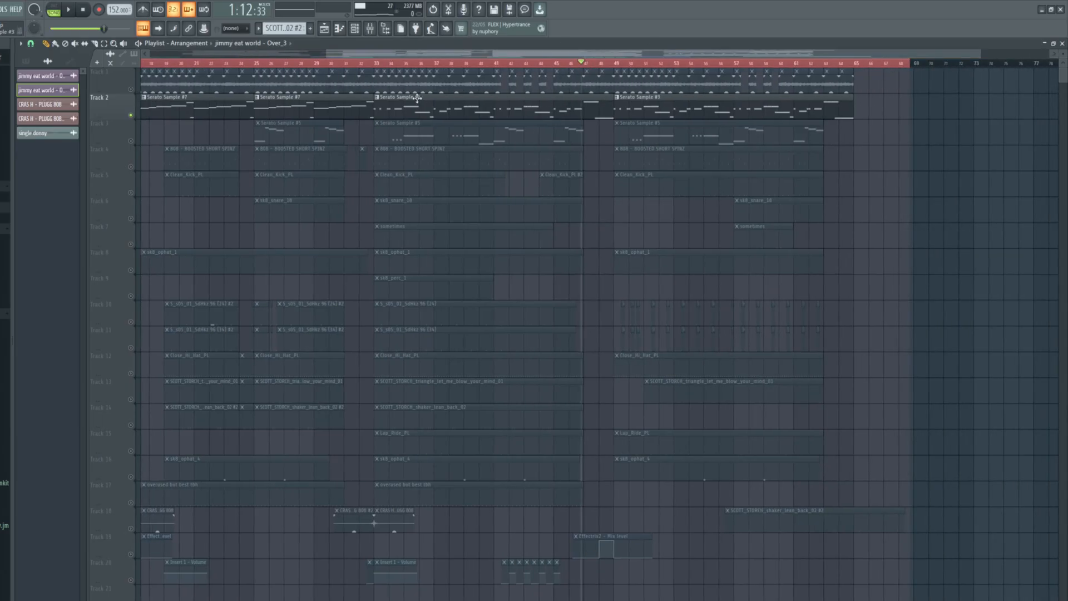
key("space")
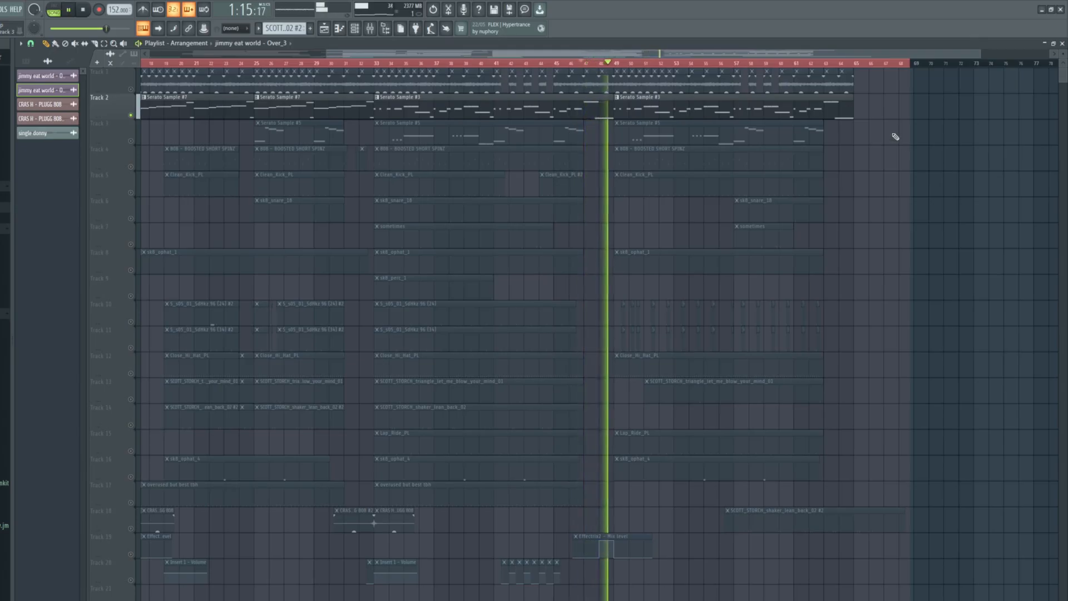
key("space")
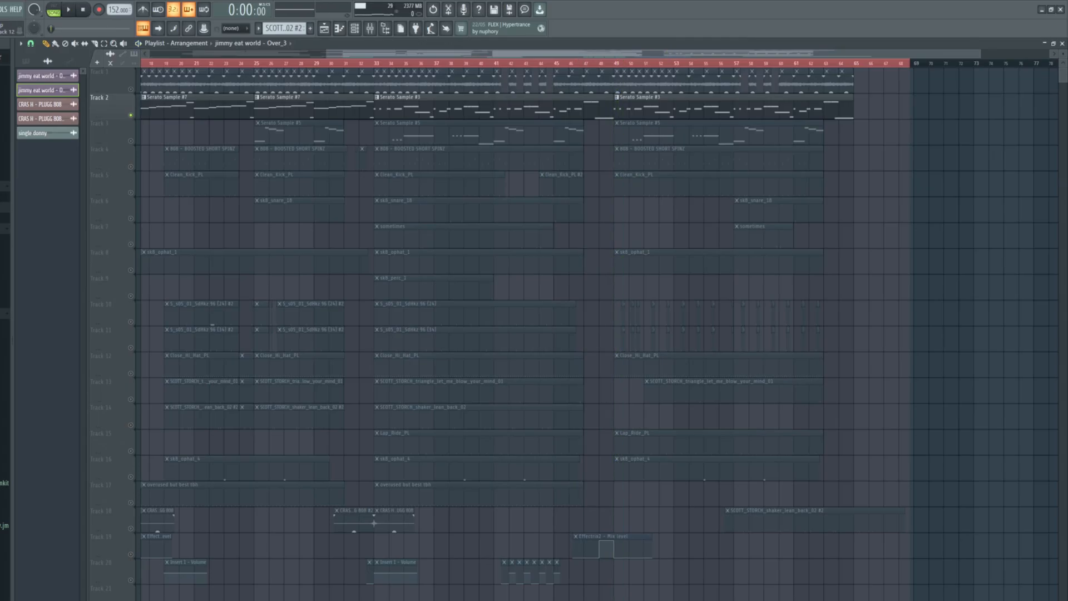
scroll(356, 66, "up", 2)
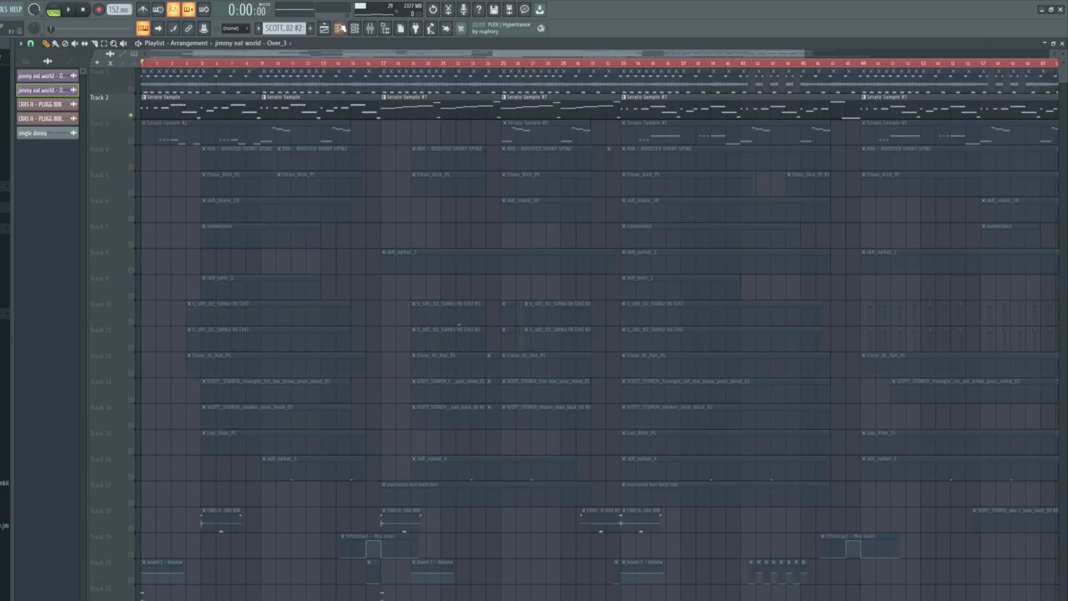
Bring up the channel rack, create a new empty pattern, and open the first Serato Sample channel's plugin
left_click(354, 27)
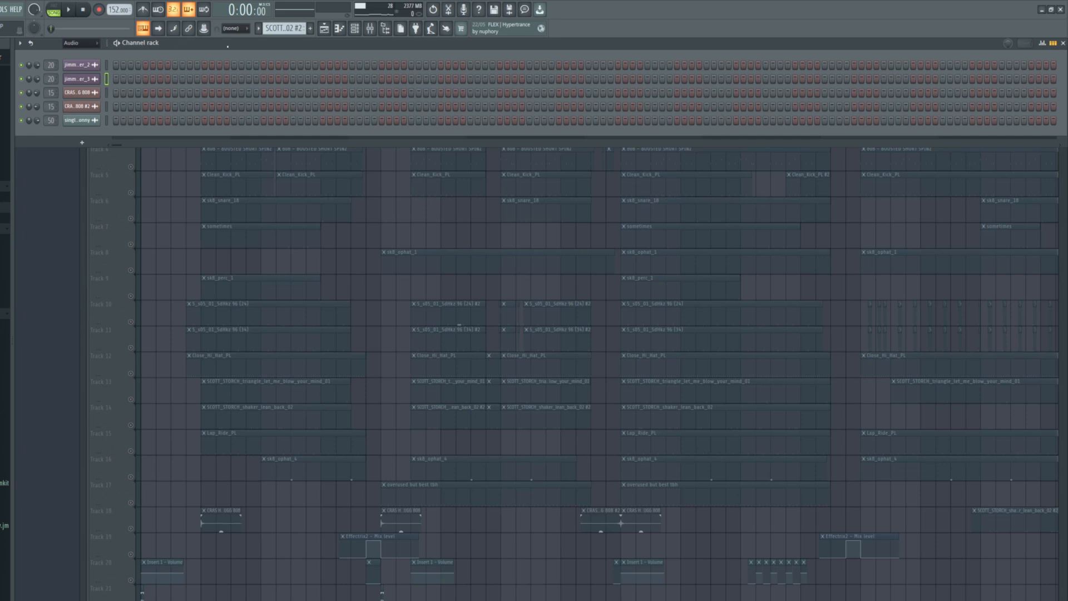
left_click(84, 92)
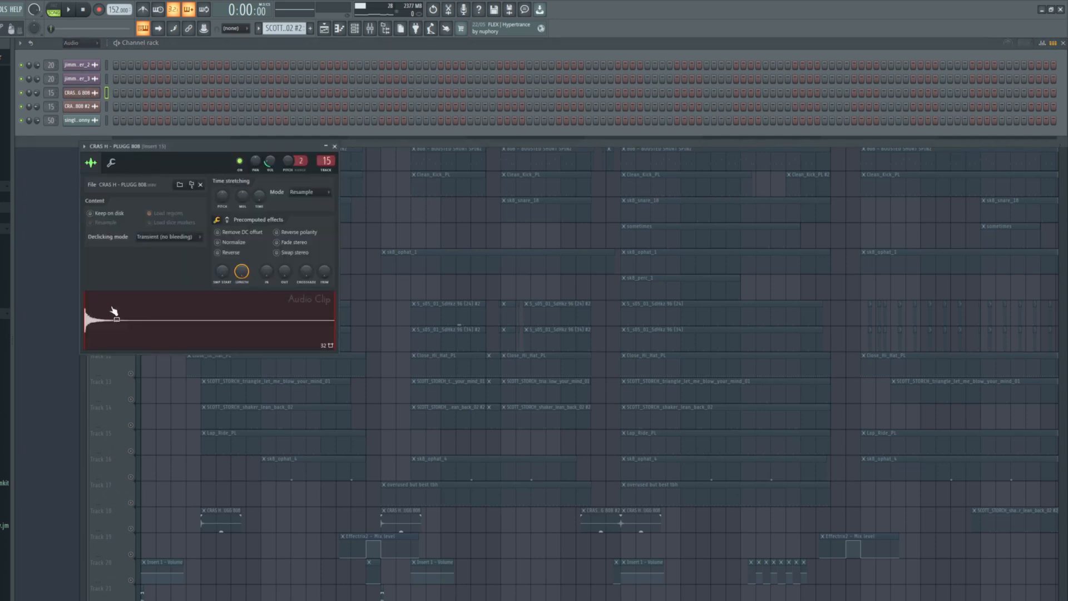
left_click(251, 125)
double_click(295, 106)
left_click(311, 28)
key("Return")
left_click(159, 10)
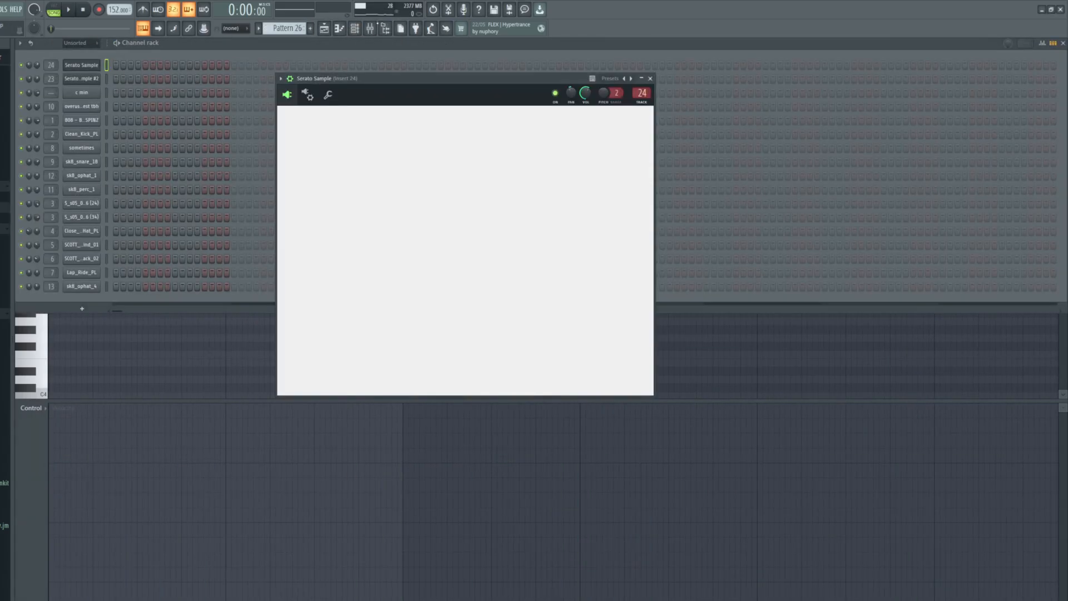
Show the mixer for Insert 24, move it lower, and bring the Serato Sample window in front of it
left_click(370, 29)
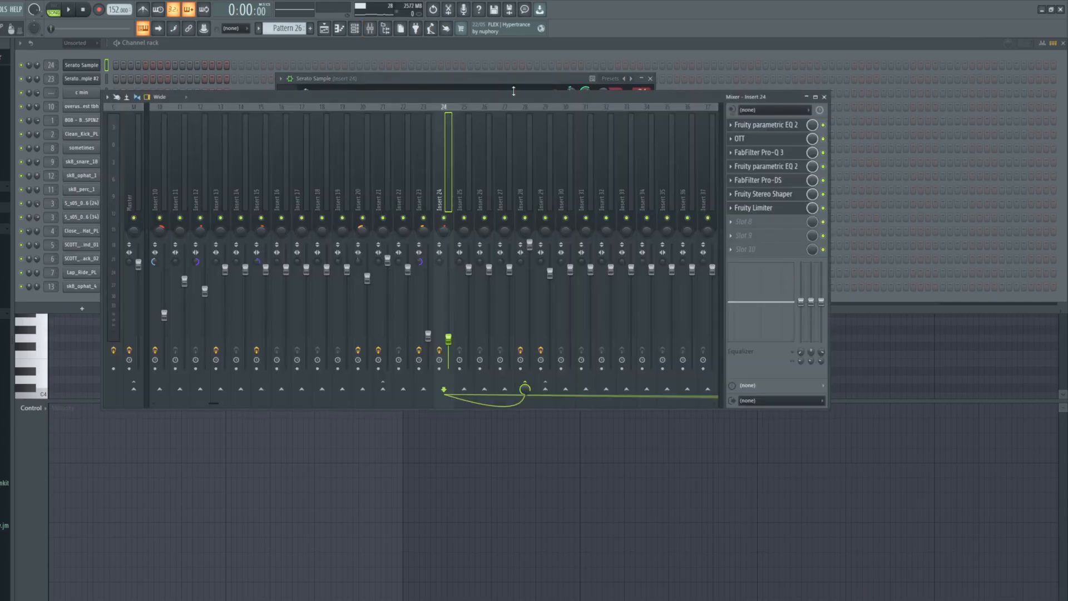
left_click_drag(513, 96, 603, 248)
left_click(398, 115)
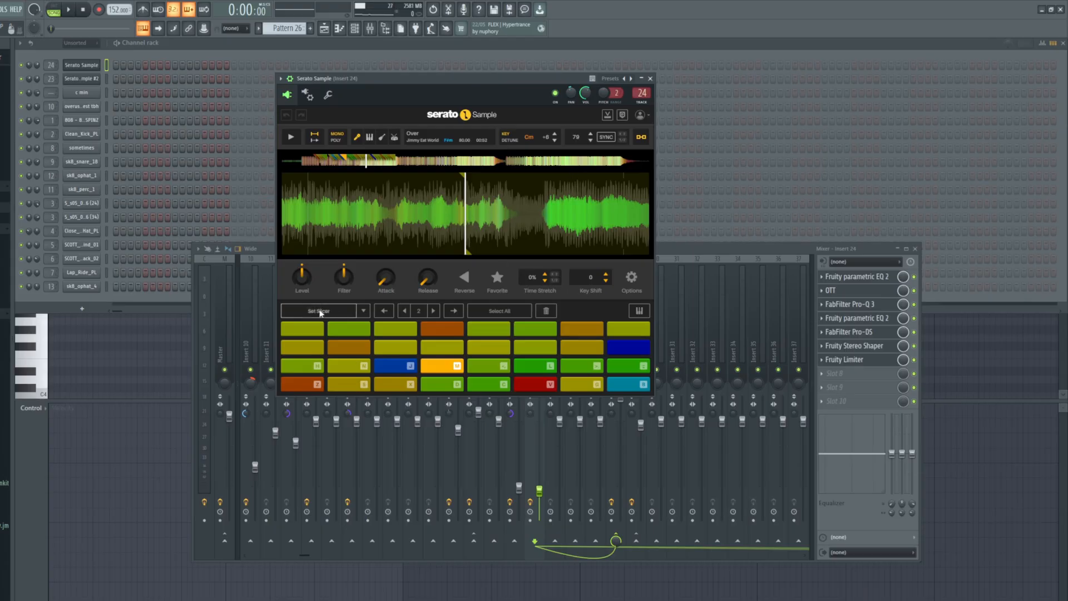
Switch Serato Sample's pad mode to Find Samples and return it to Set Slicer
left_click(362, 312)
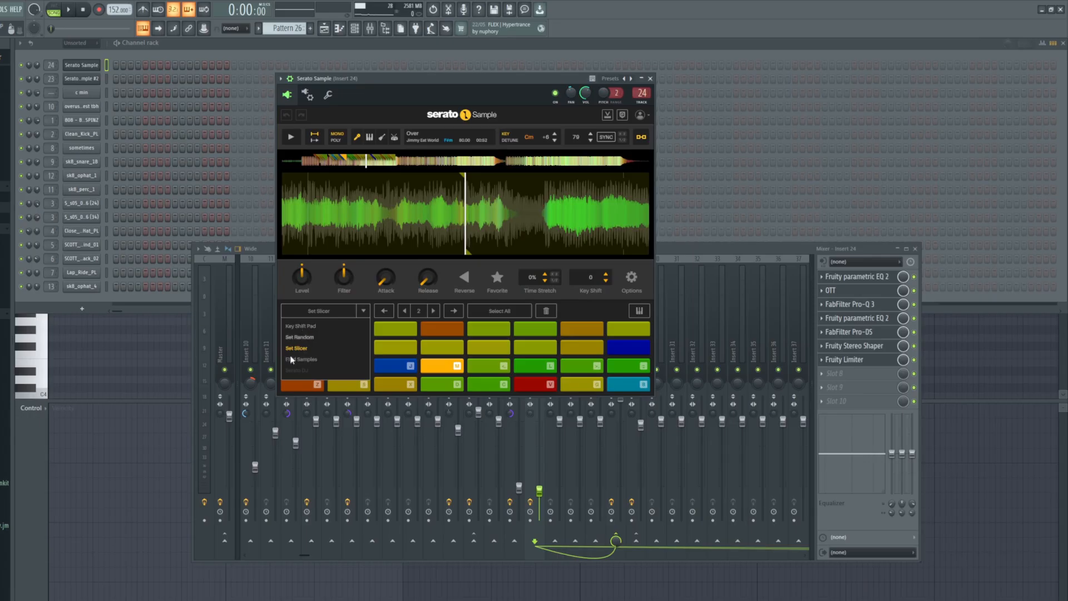
left_click(308, 361)
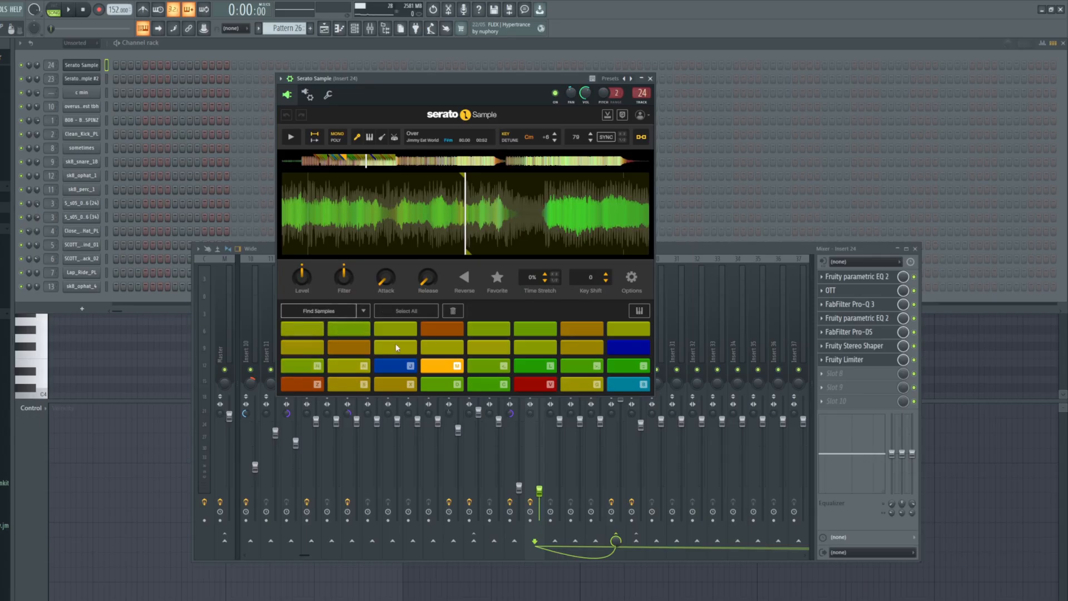
left_click(344, 309)
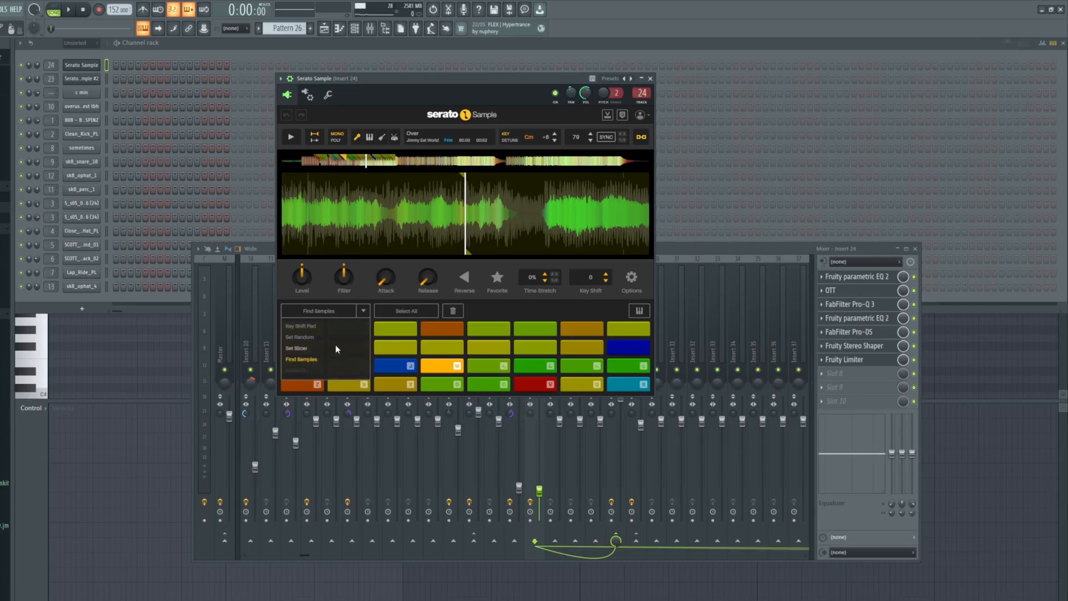
left_click(337, 350)
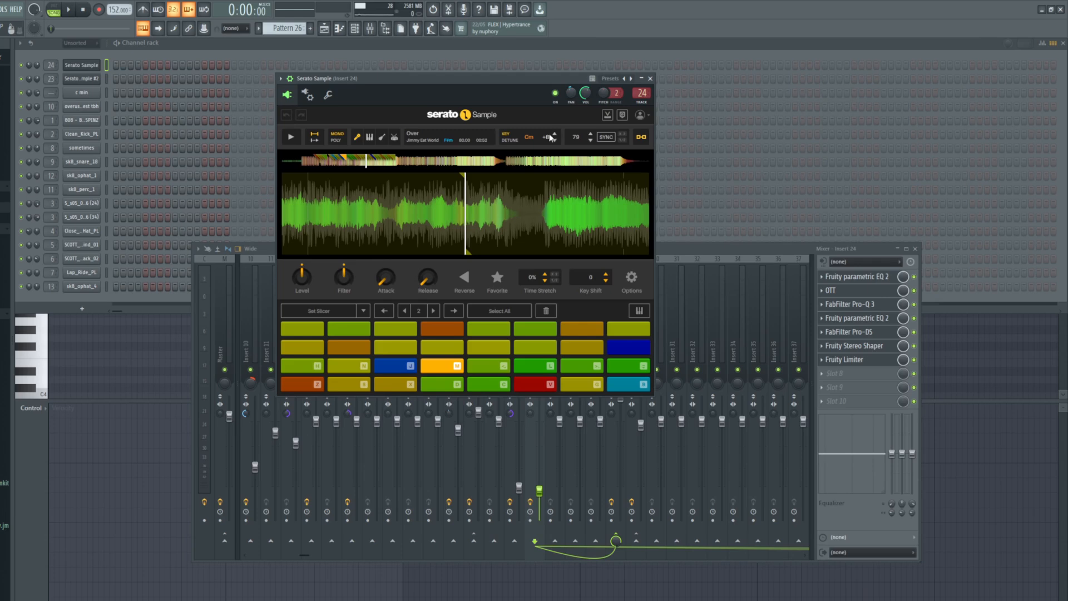
Bring the mixer forward and examine the low cut in the first Fruity parametric EQ 2 on Insert 24
key("F6")
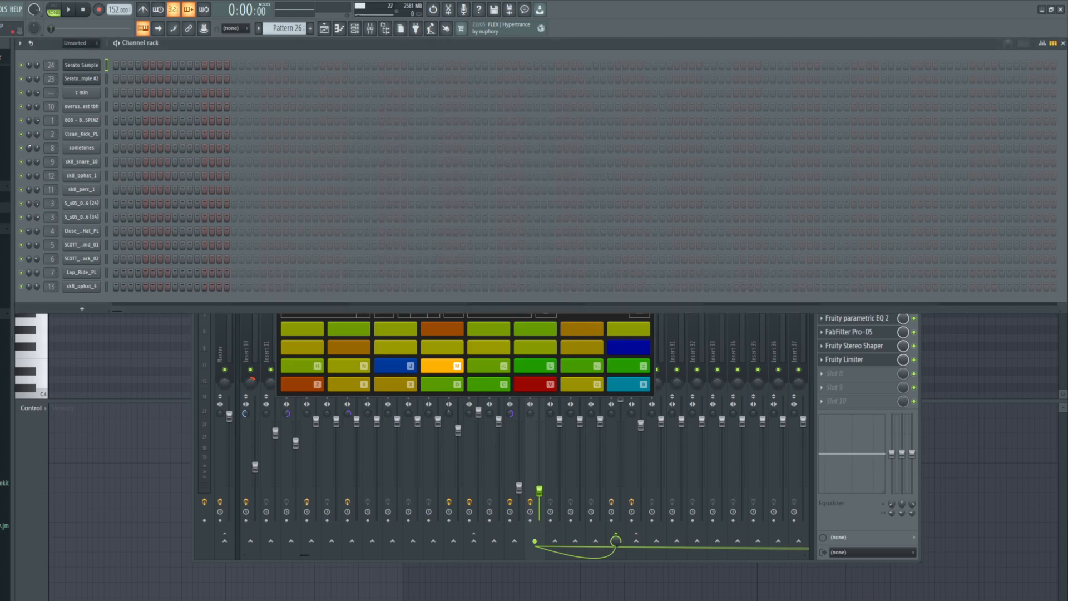
key("F9")
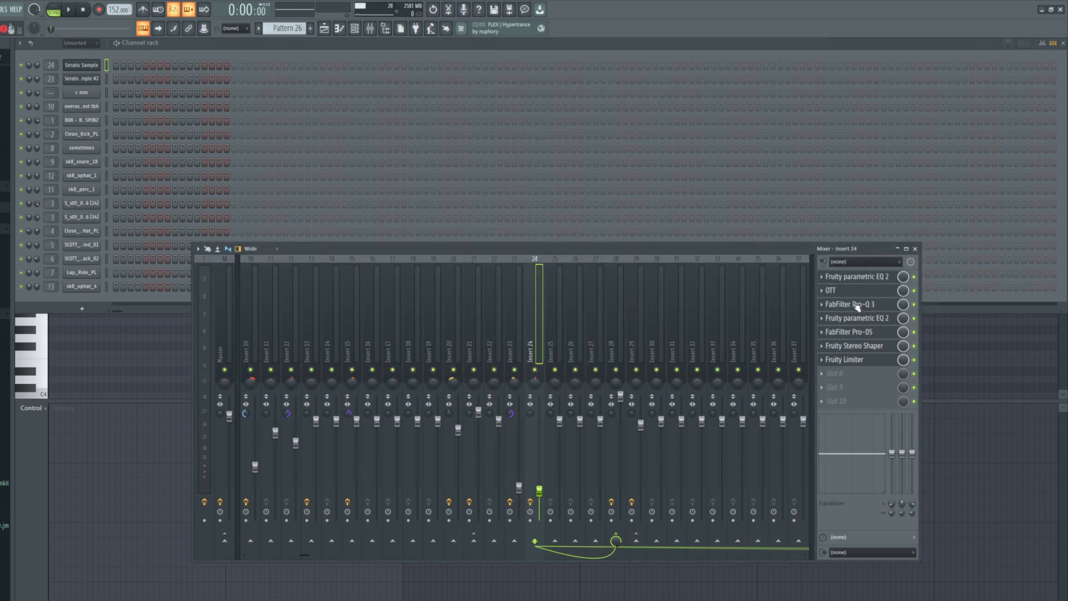
left_click(866, 279)
left_click_drag(215, 239, 138, 292)
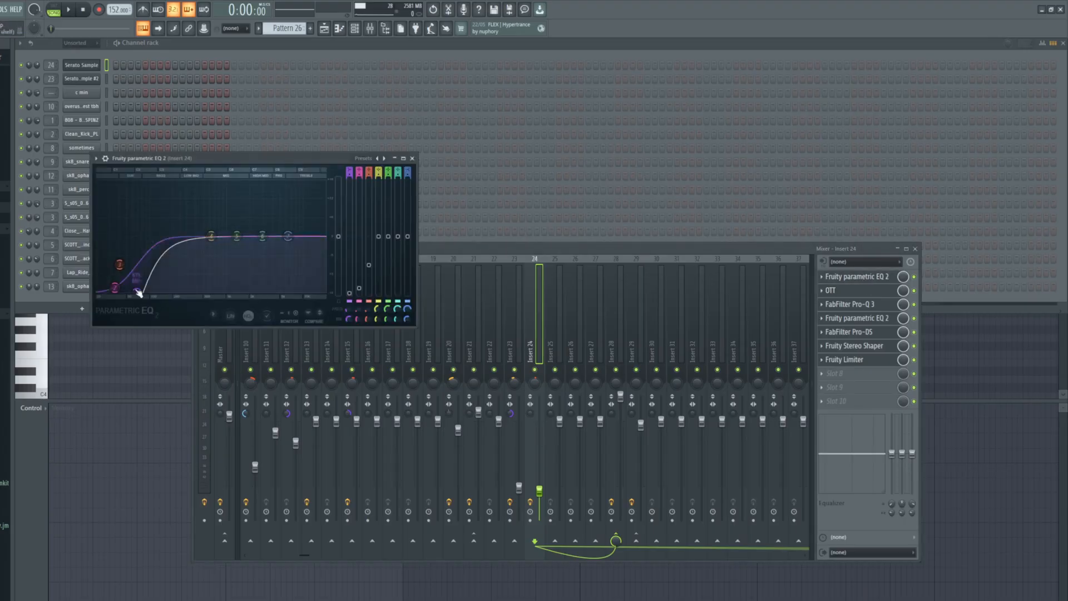
Inspect the OTT, FabFilter Pro-Q 3 and second Fruity parametric EQ 2 settings on Insert 24
left_click(837, 288)
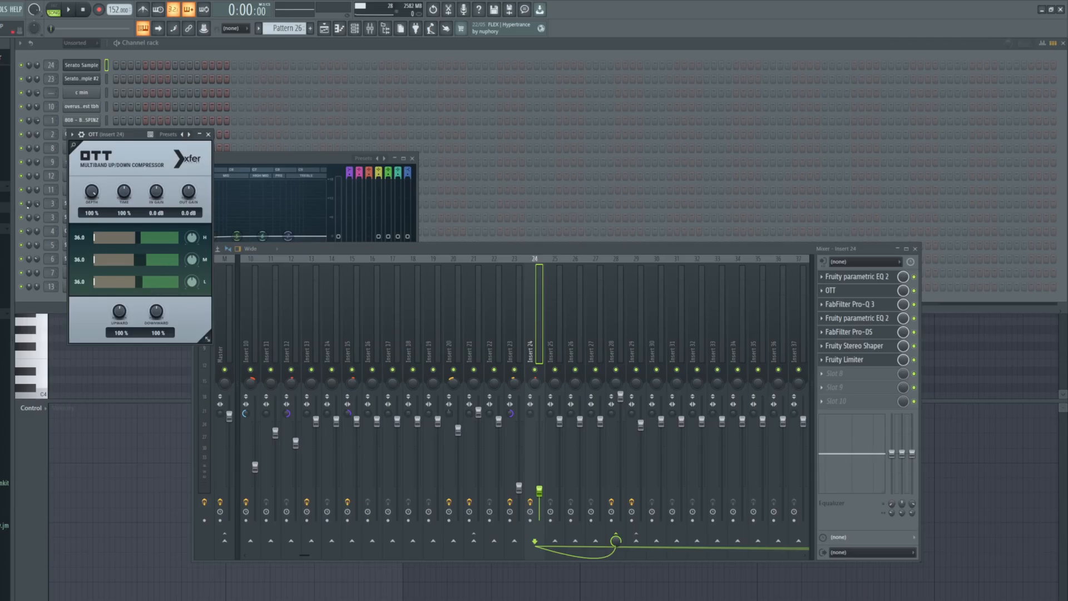
left_click(835, 305)
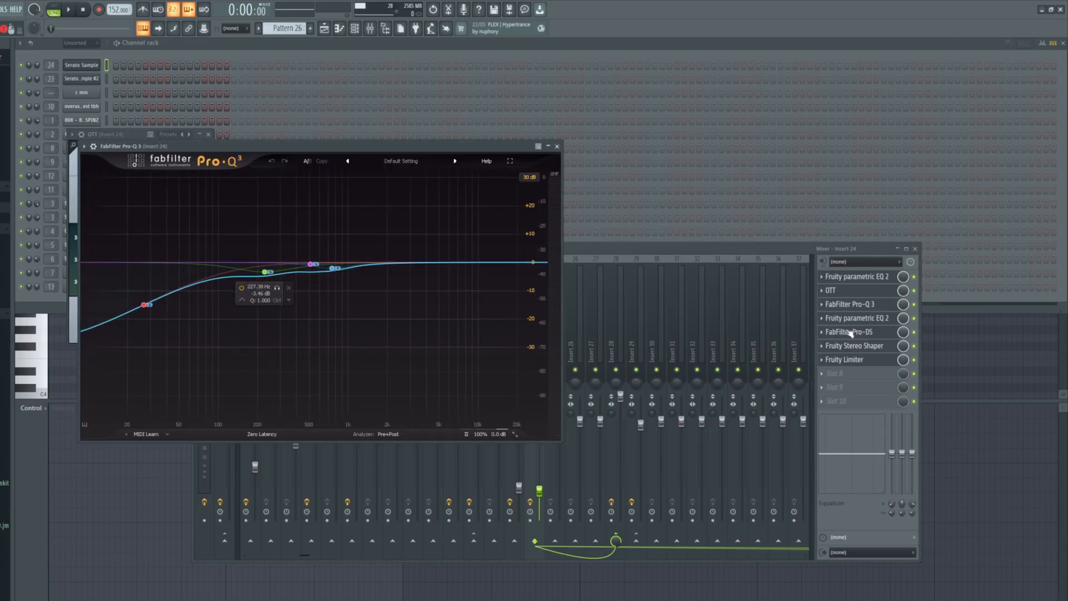
left_click(867, 318)
left_click(866, 320)
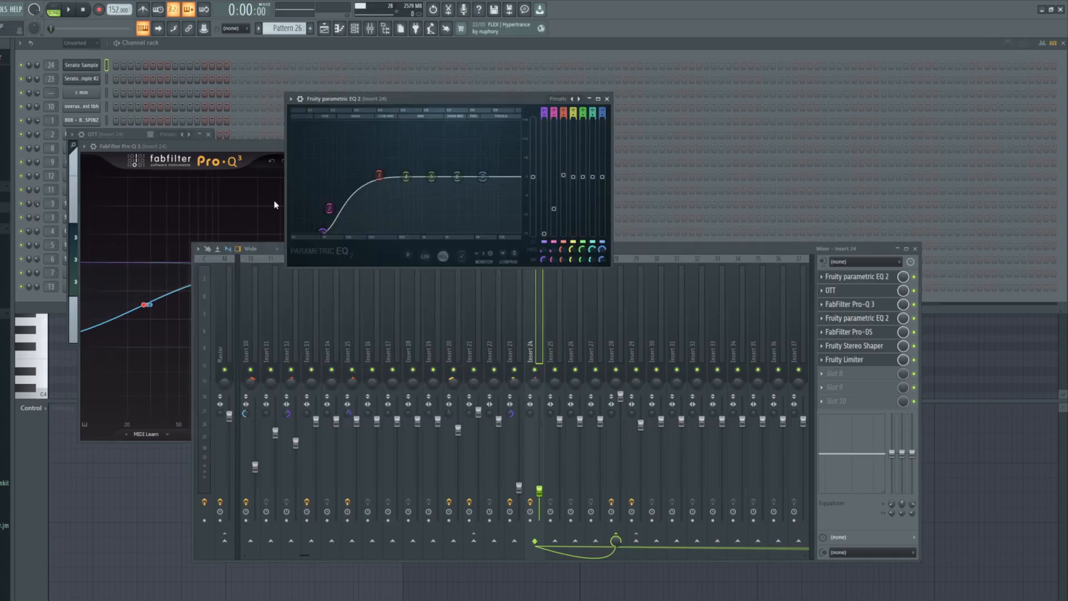
Inspect the second Fruity parametric EQ 2 and the FabFilter Pro-DS settings on Insert 24
left_click(867, 274)
left_click(873, 323)
left_click(873, 323)
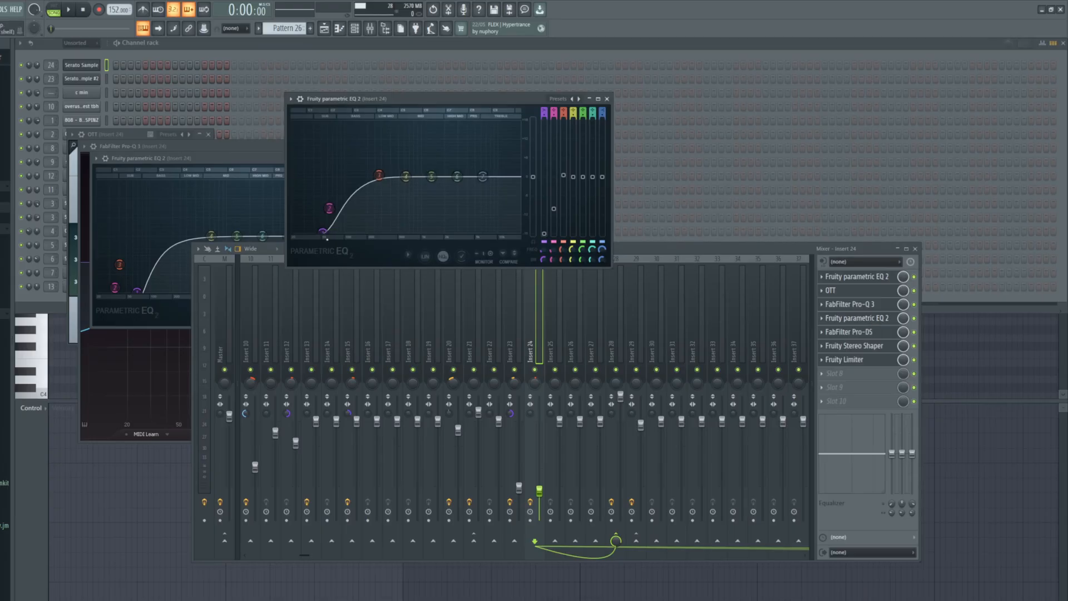
left_click(871, 333)
left_click(872, 334)
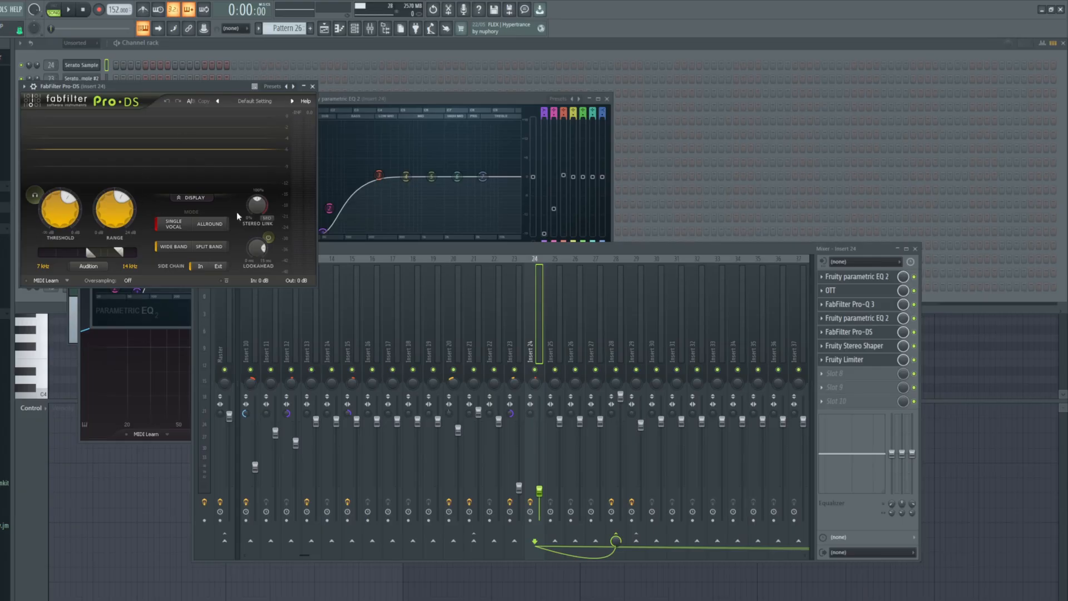
Show Fruity Stereo Shaper and Fruity Limiter on Insert 24 side by side and play the pattern through them
left_click(872, 351)
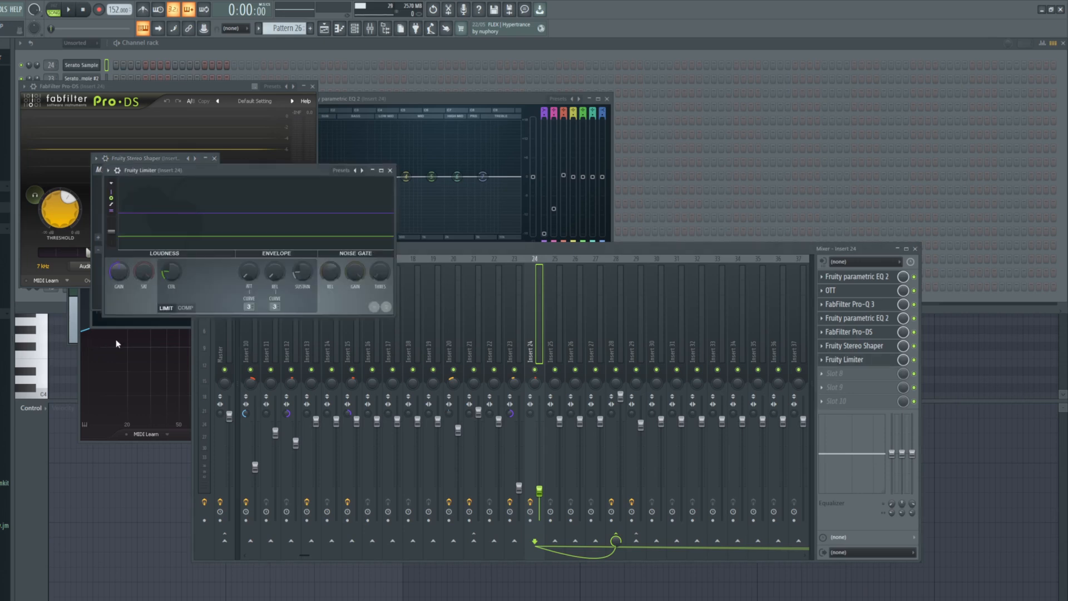
left_click_drag(288, 171, 452, 112)
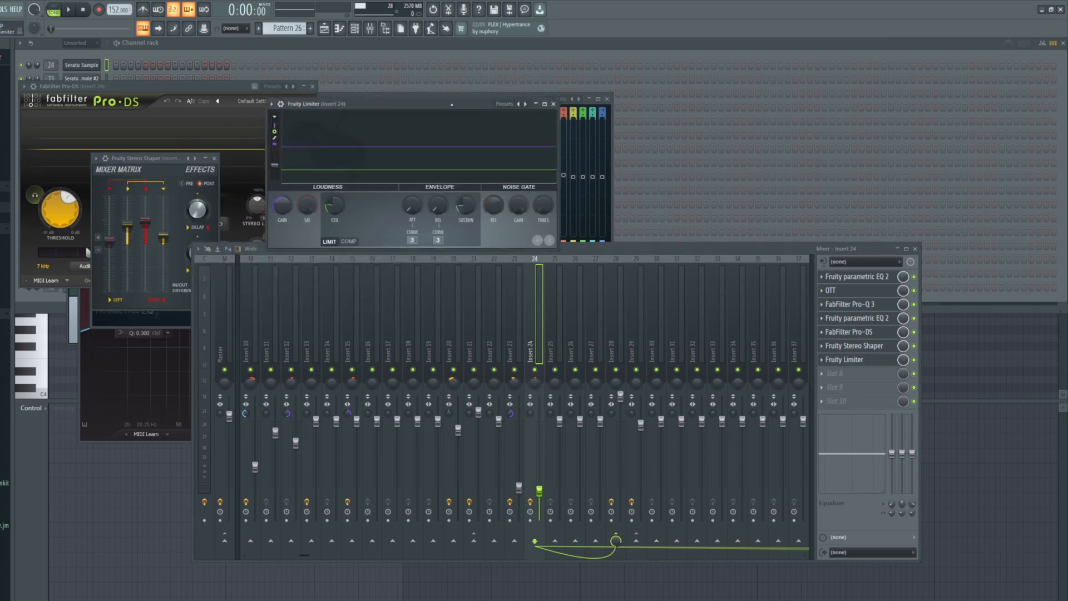
key("space")
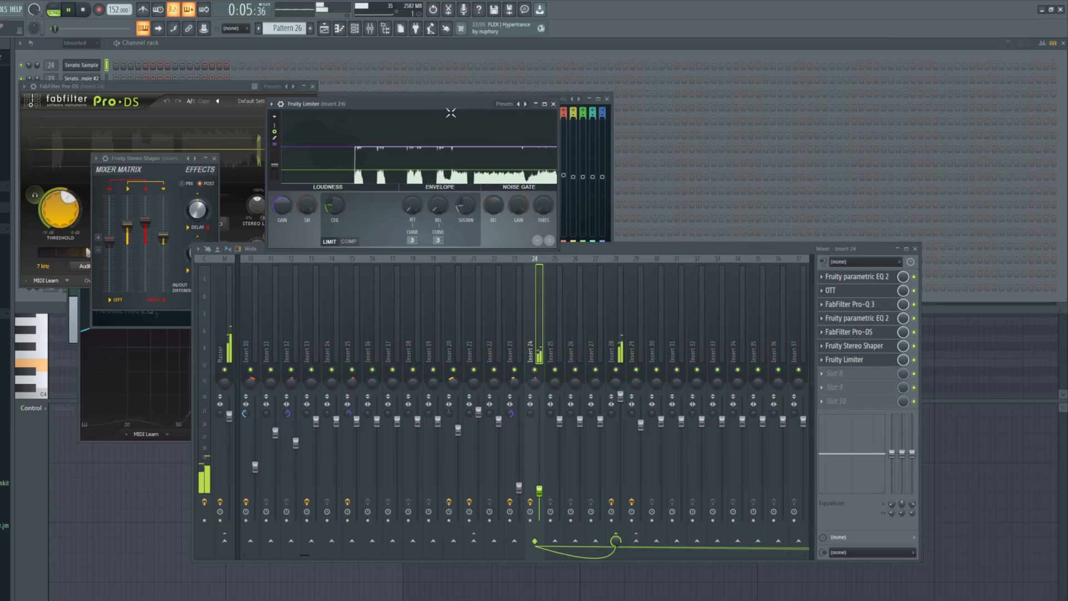
key("space")
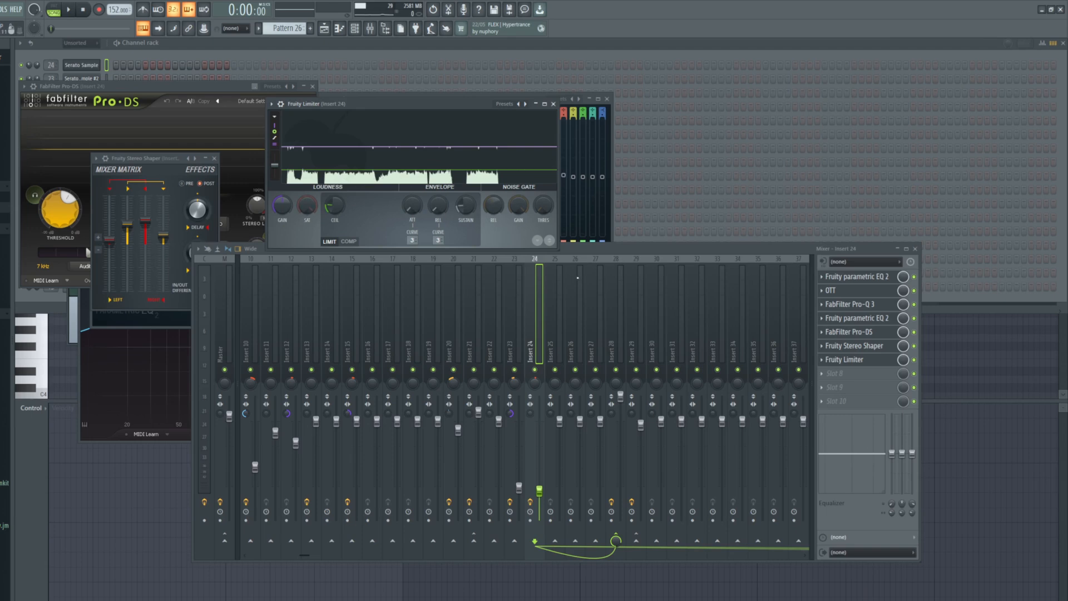
Look through the effect chains of Inserts 28, 24 and 20, and move the mixer slightly up on the screen
left_click(528, 293)
scroll(604, 310, "right", 3)
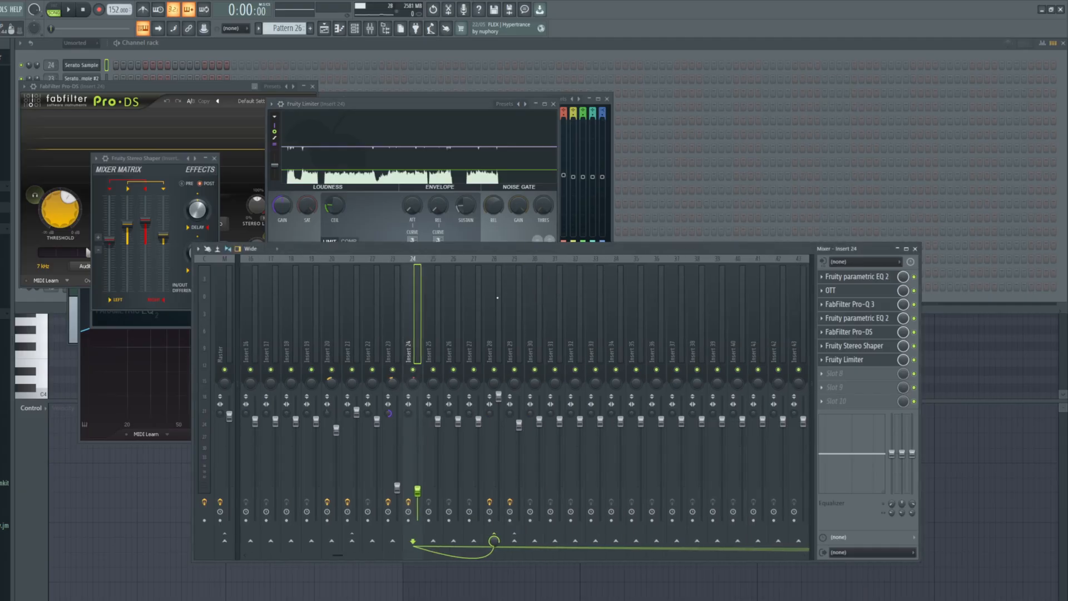
left_click(498, 298)
left_click(413, 312)
left_click(325, 324)
left_click_drag(396, 247, 425, 228)
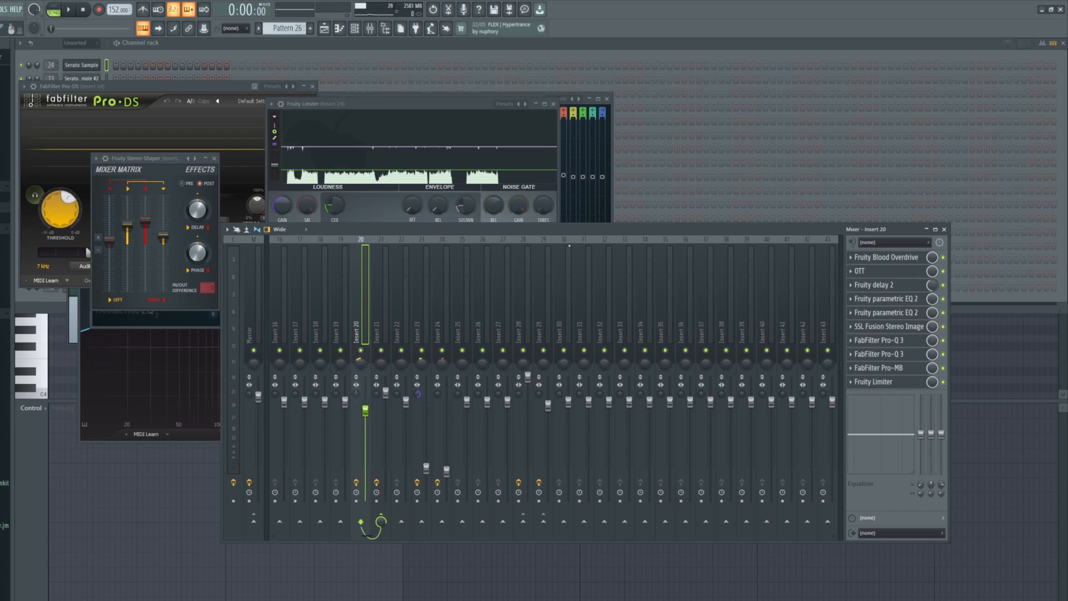
Show the playlist and play the soloed Serato Sample #2 pattern on Track 3, then stop playback
key("F5")
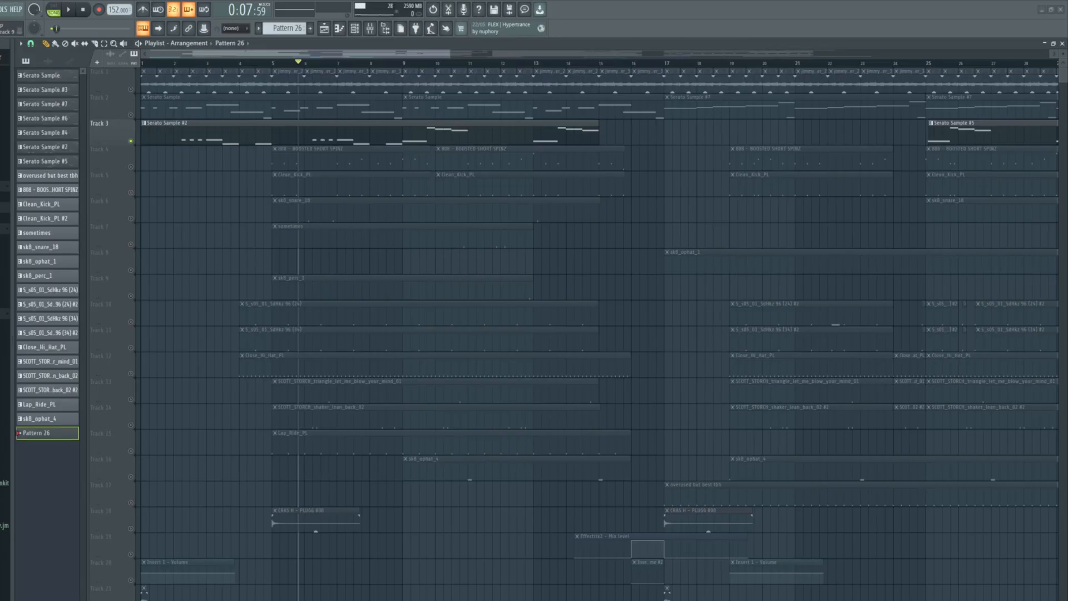
key("space")
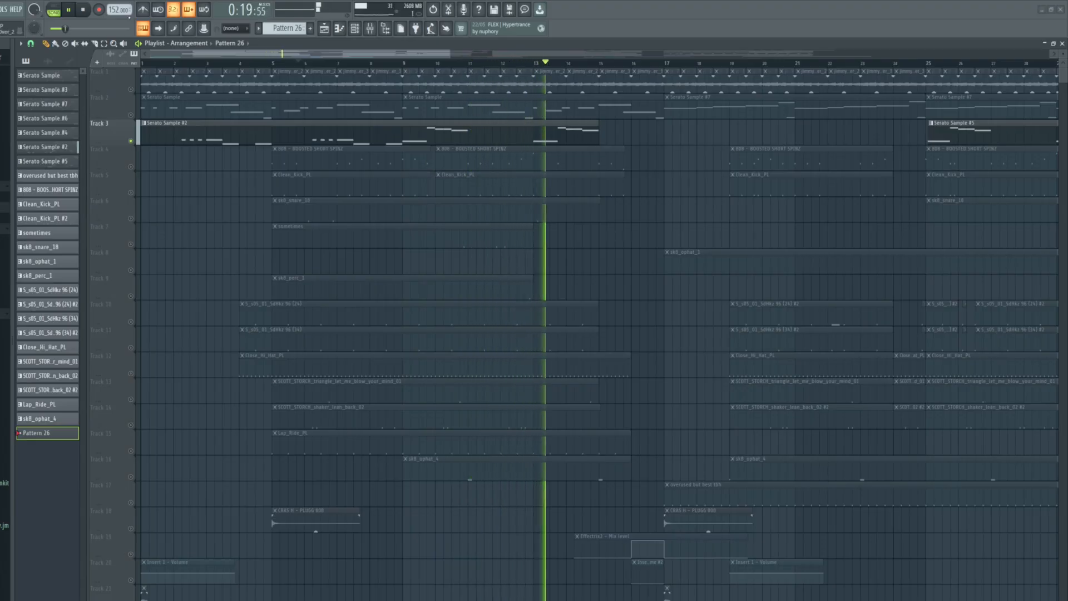
key("space")
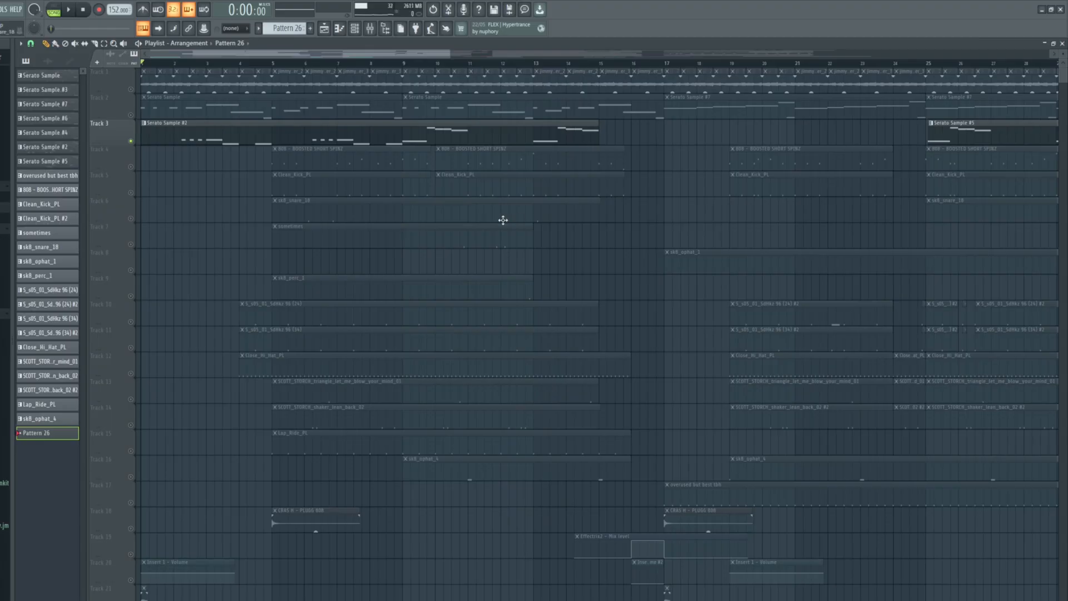
Open the Serato Sample #2 channel from the channel rack and place the playlist playhead just before bar 9
left_click(354, 27)
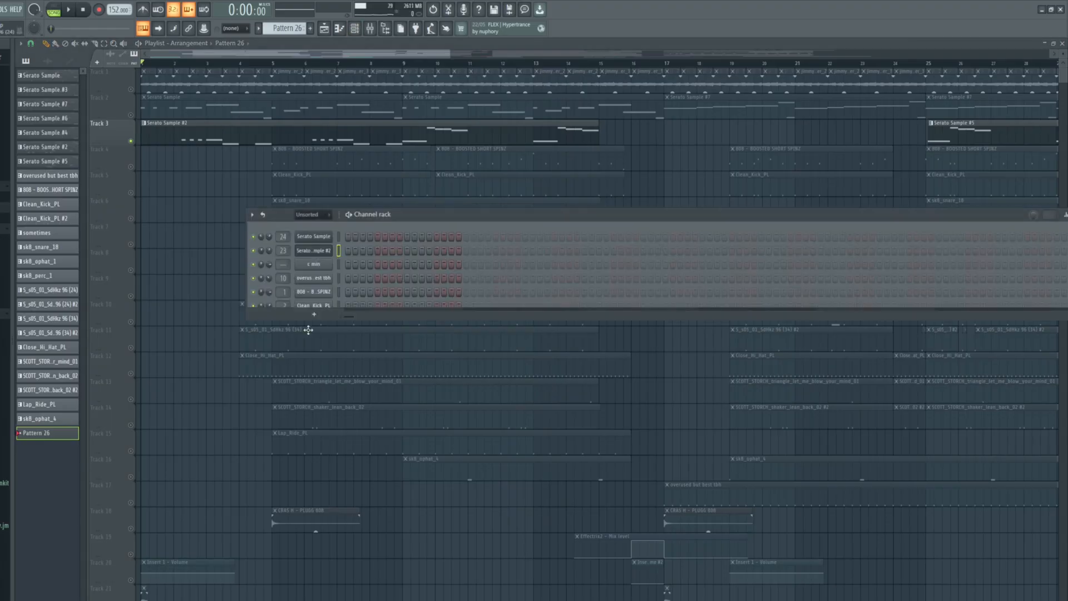
left_click(314, 254)
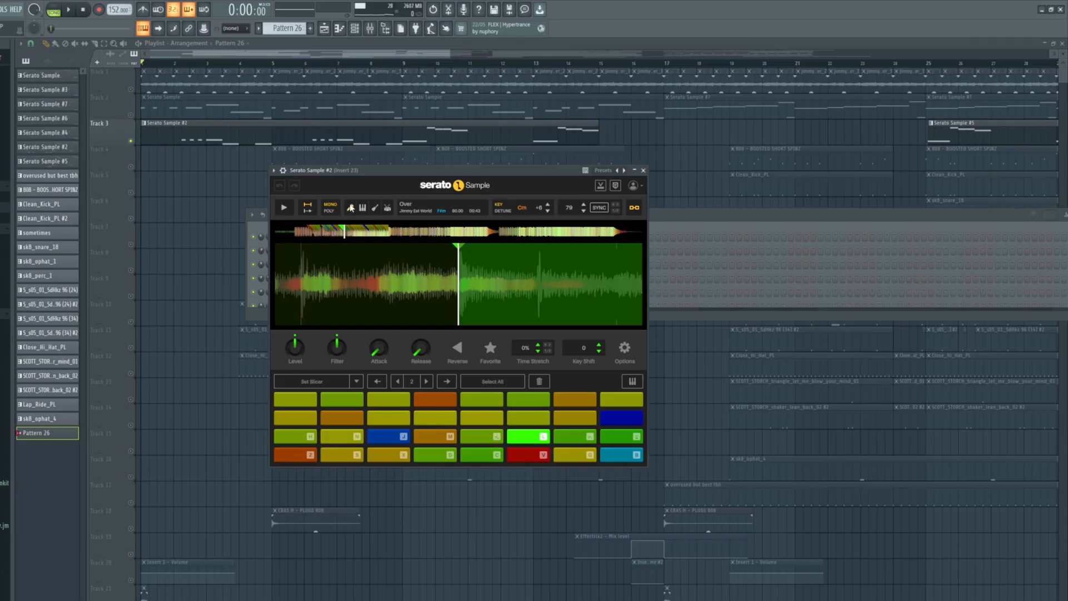
left_click_drag(451, 171, 554, 147)
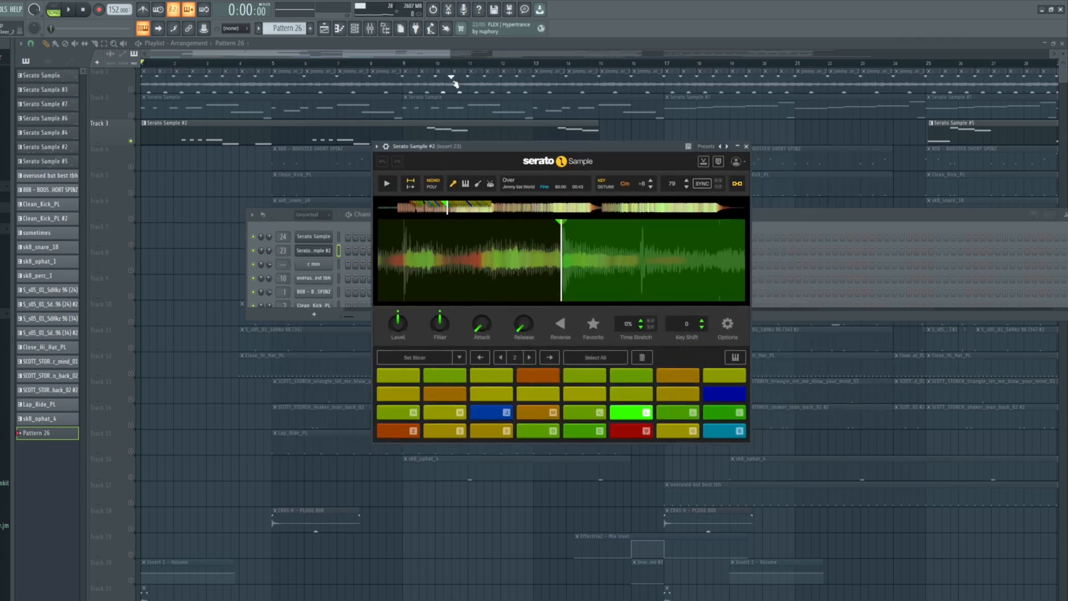
left_click(399, 64)
left_click(355, 29)
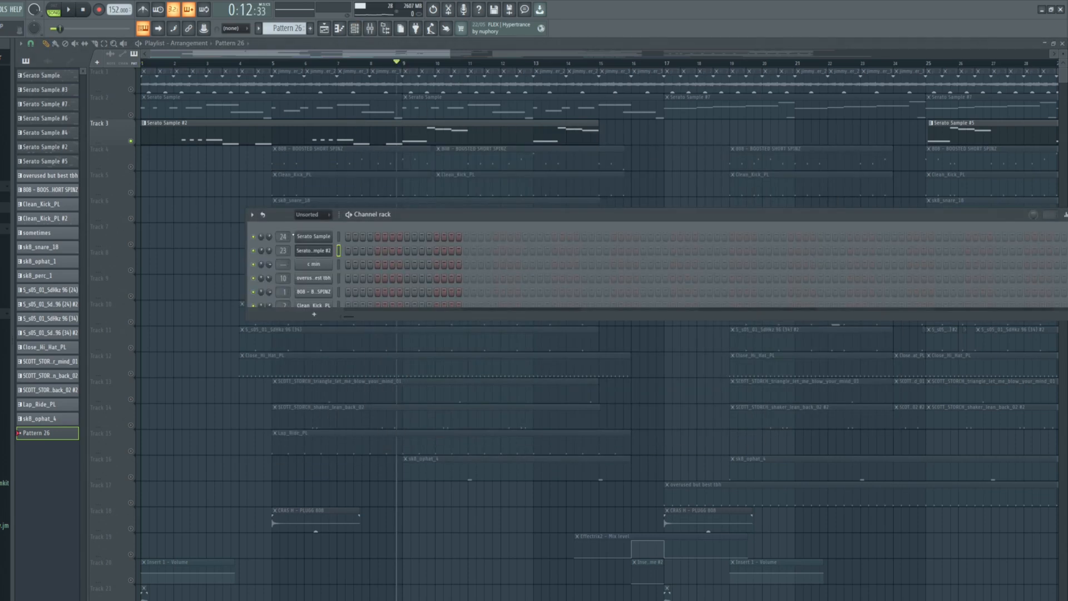
left_click(319, 252)
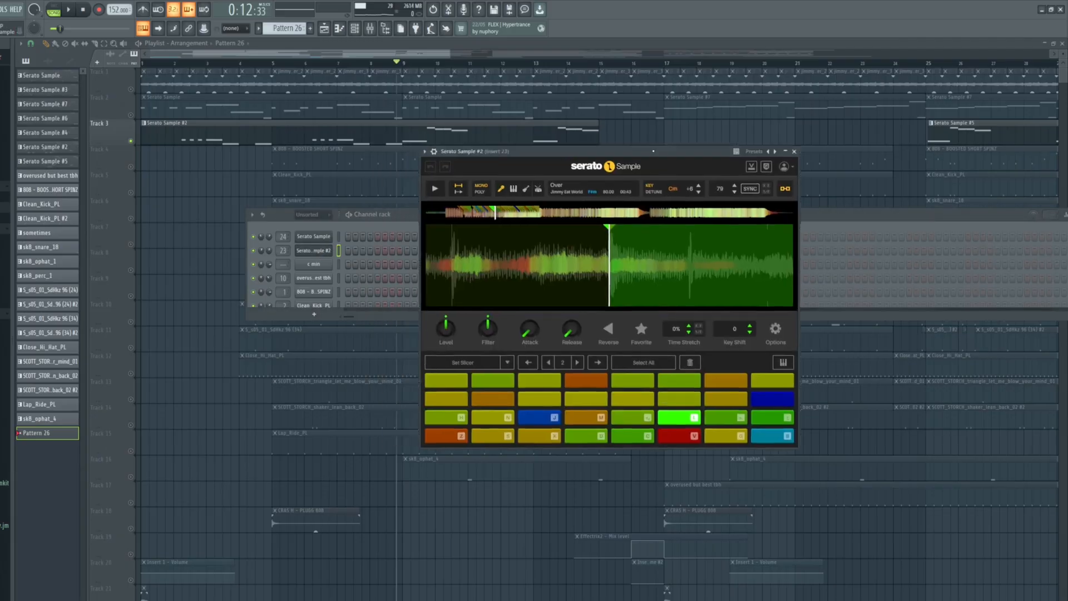
Play the Serato Sample #2 chops from just before bar 9 and reverse the selected slice
key("space")
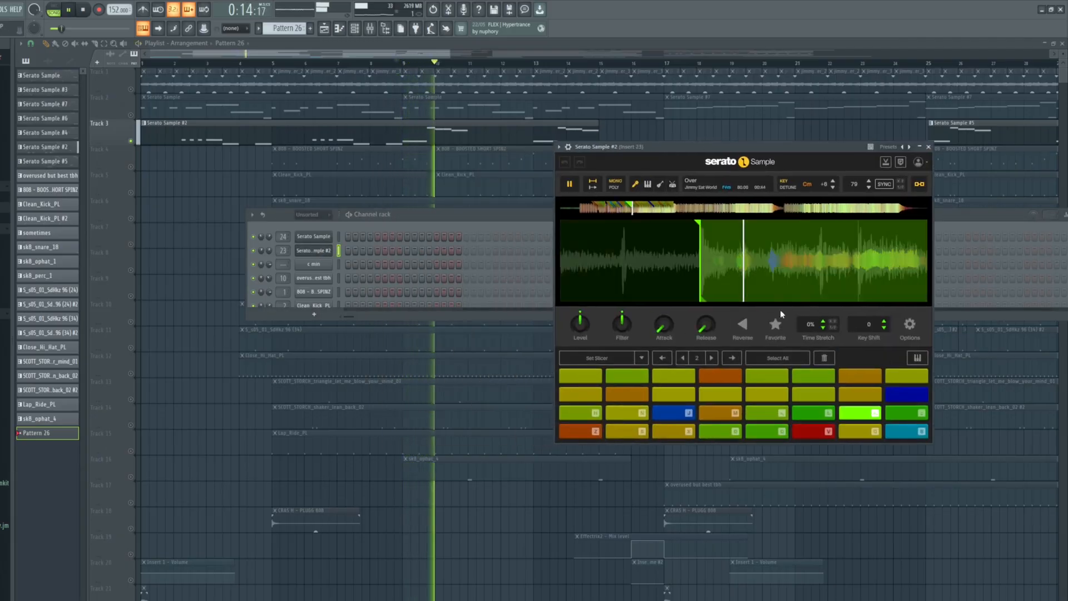
left_click(742, 323)
key("space")
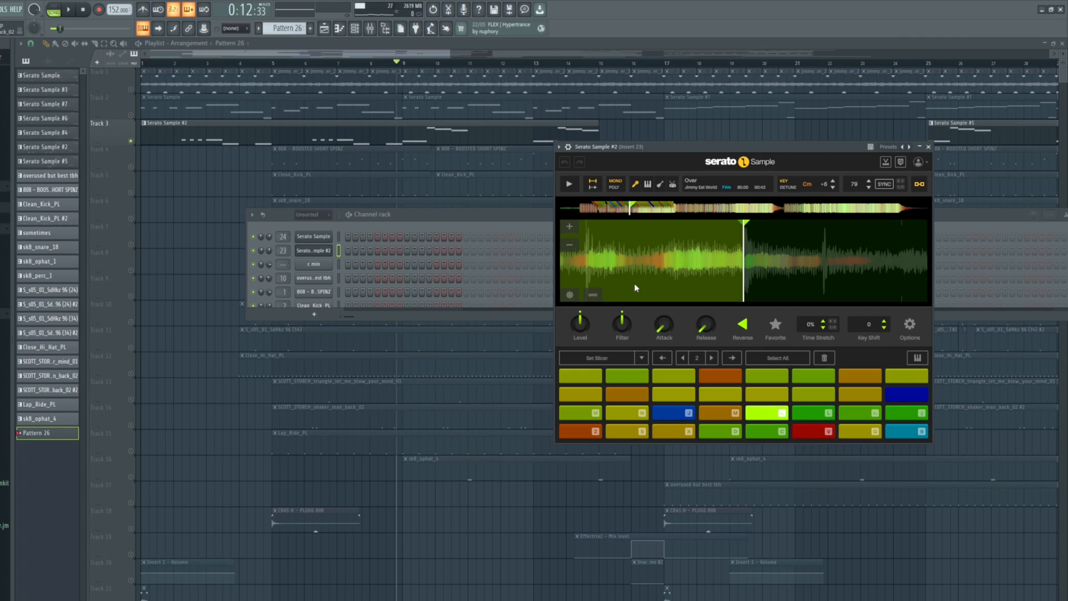
Show the mixer on Insert 23 and inspect its Fruity parametric EQ 2, OTT and FabFilter Pro-DS settings
left_click(370, 28)
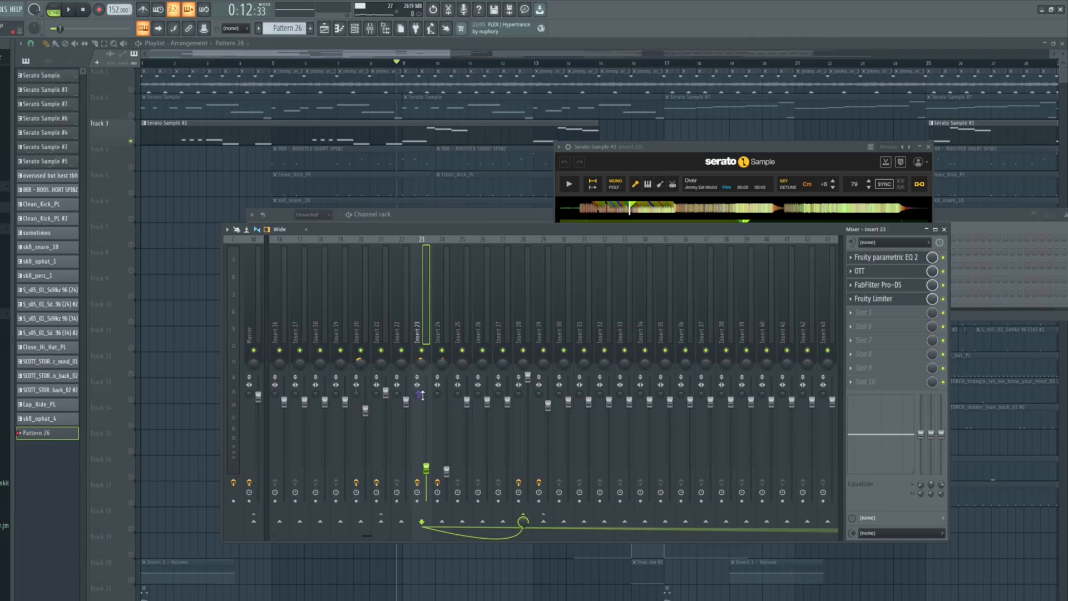
left_click(879, 257)
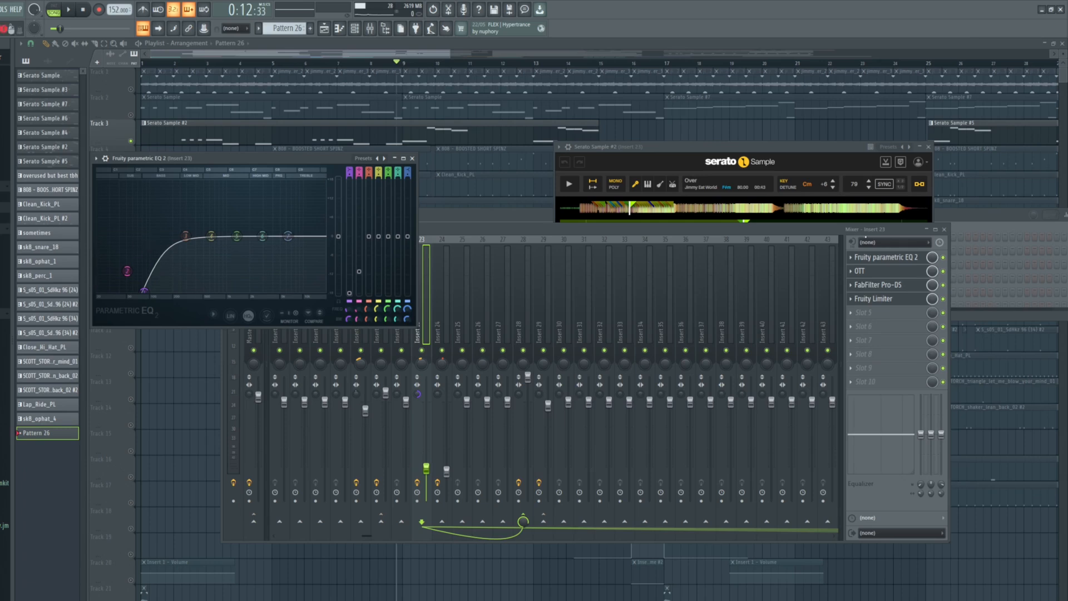
left_click(887, 271)
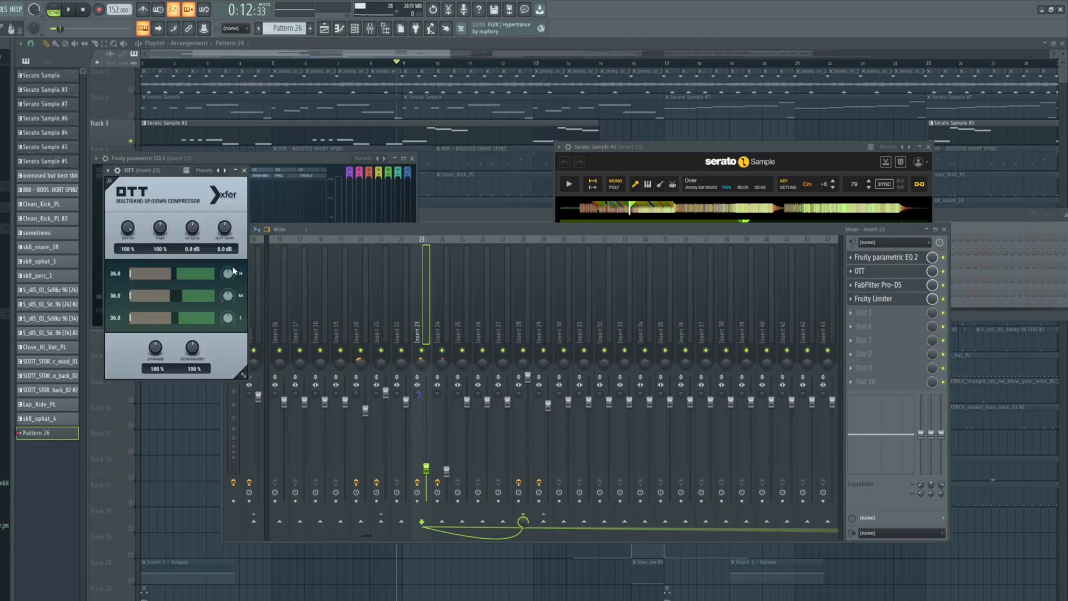
left_click(888, 287)
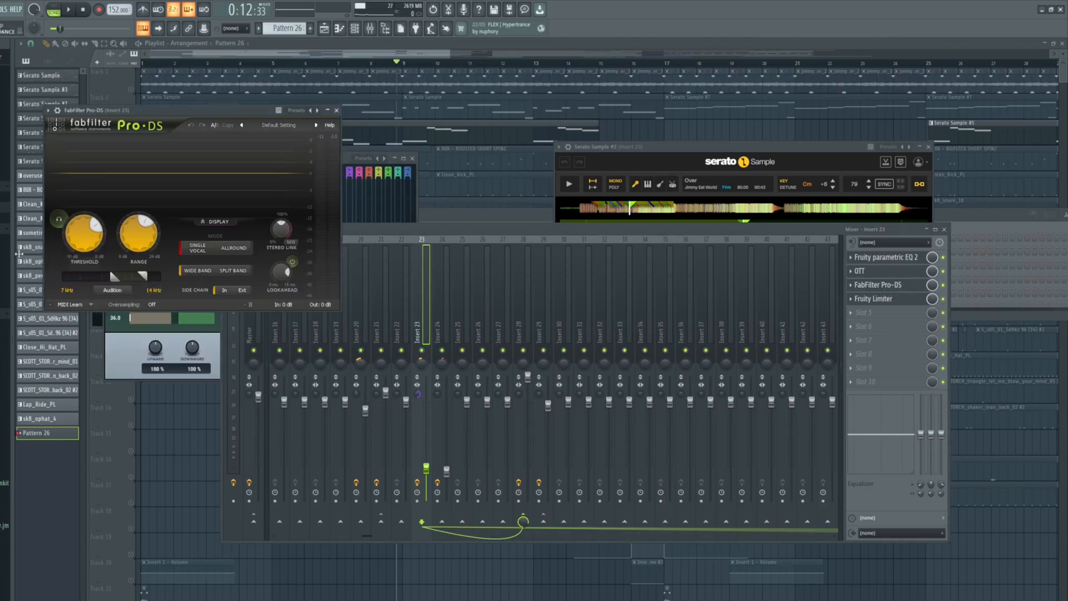
Open Fruity Limiter on Insert 23 and play the sample to watch how the limiter reacts
left_click(872, 302)
key("space")
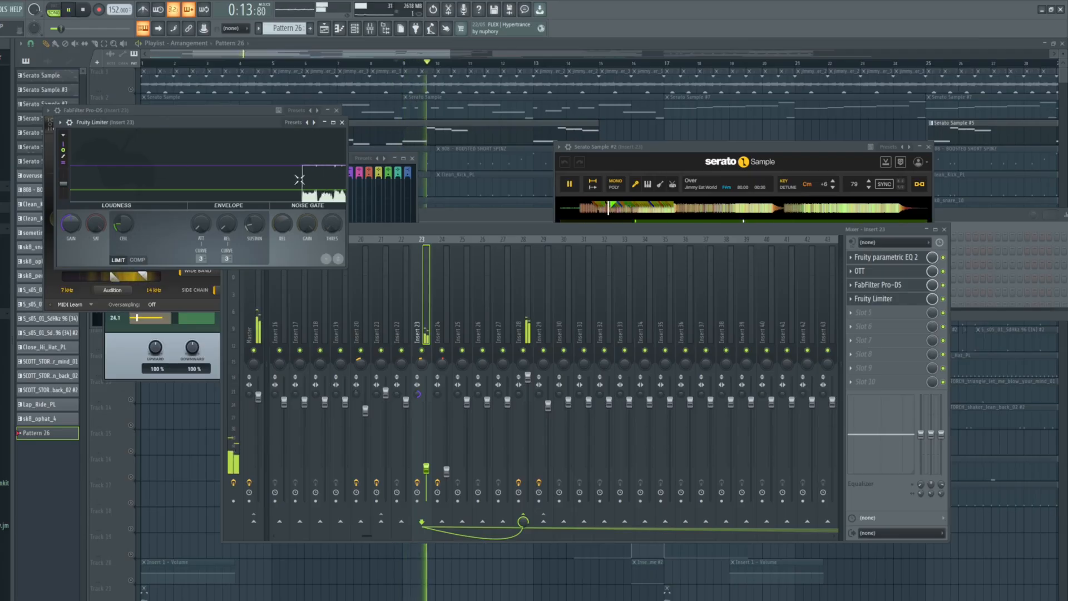
key("space")
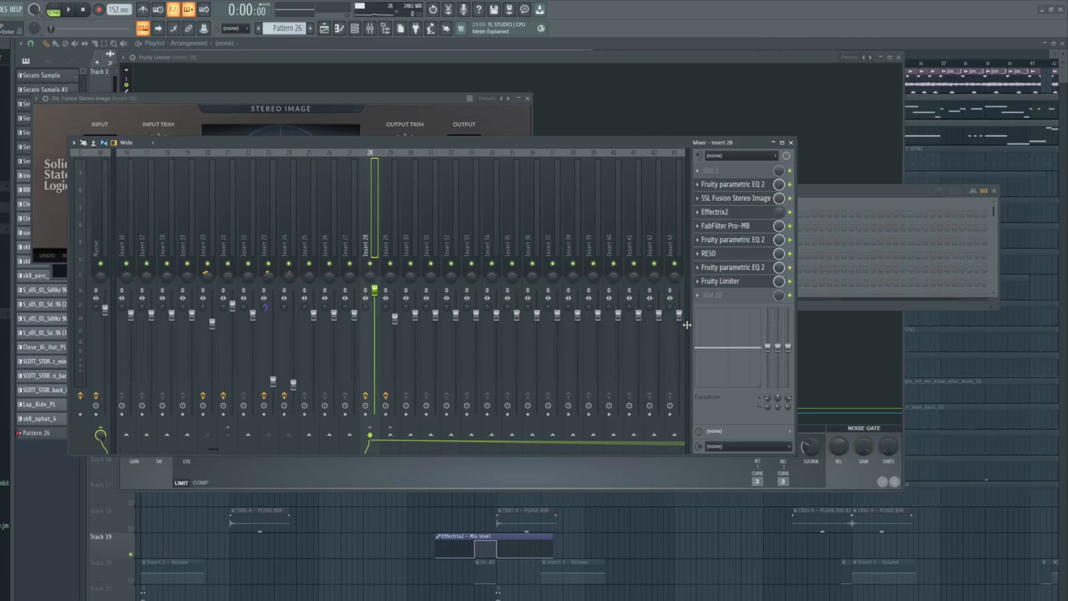
Examine the effect chains and output routing of Inserts 20 to 24 and of Insert 28
left_click(270, 194)
left_click(243, 210)
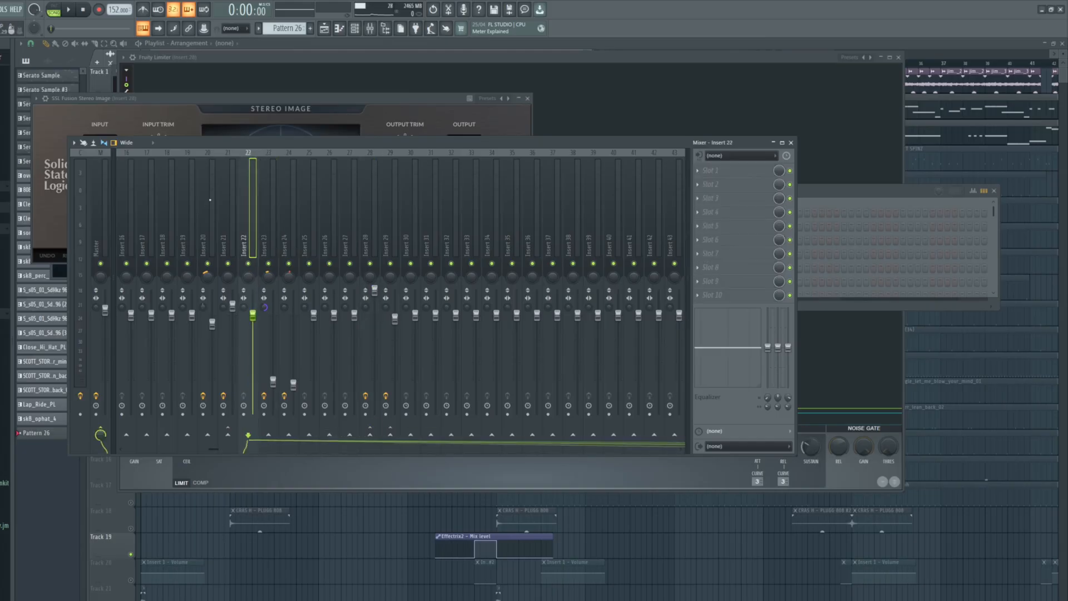
left_click(208, 216)
left_click(225, 217)
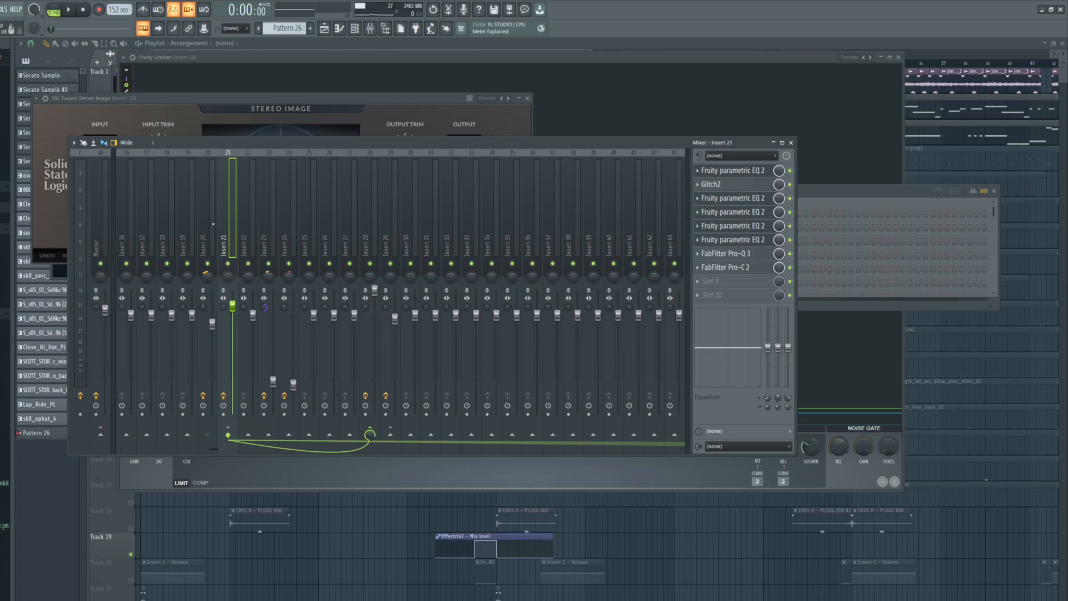
left_click(370, 411)
left_click(256, 245)
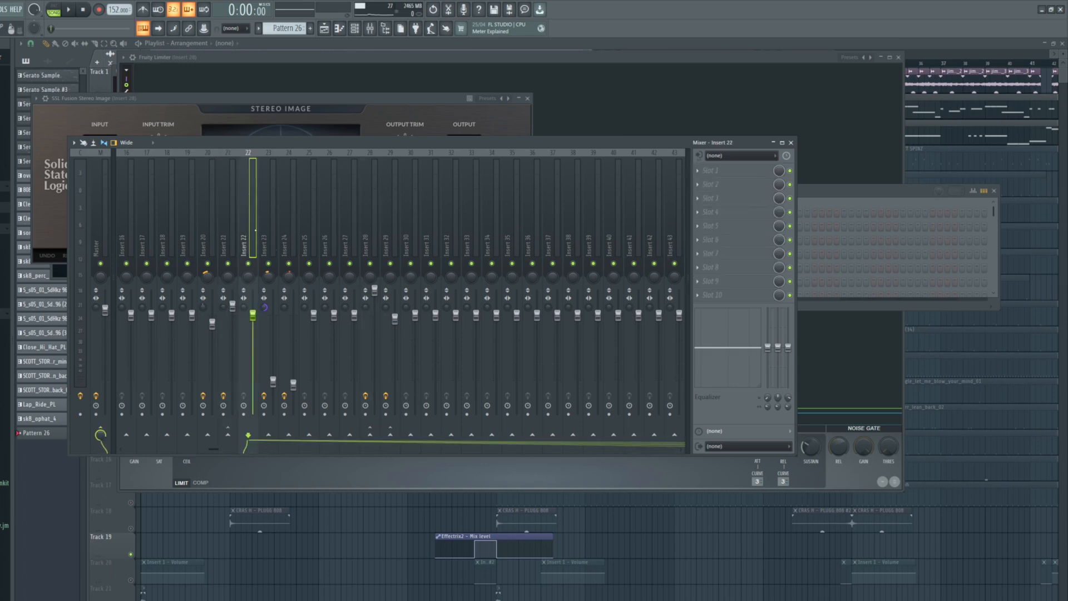
left_click(229, 231)
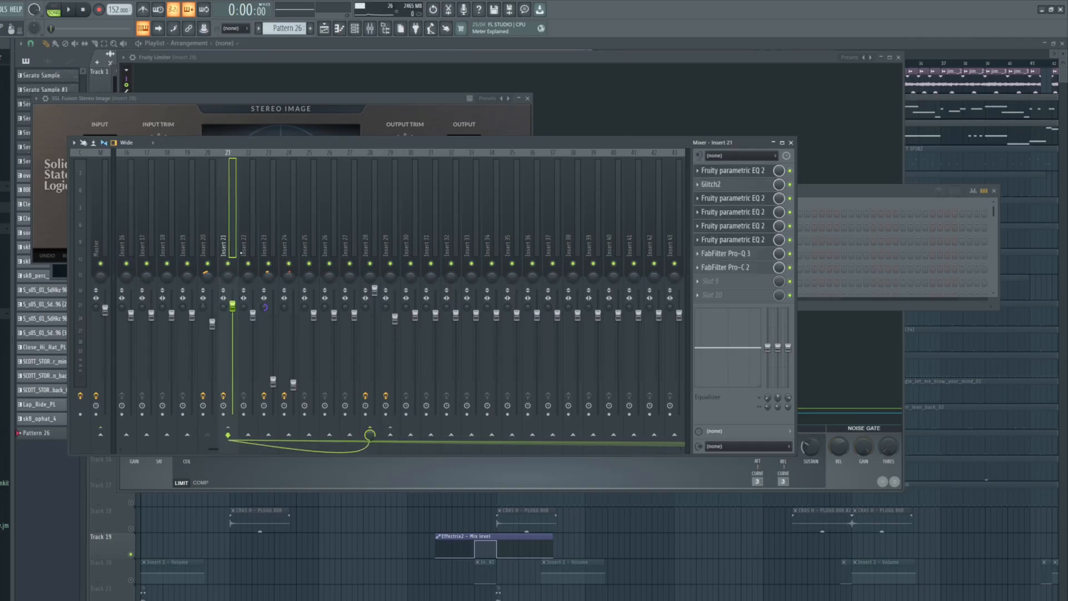
left_click(272, 250)
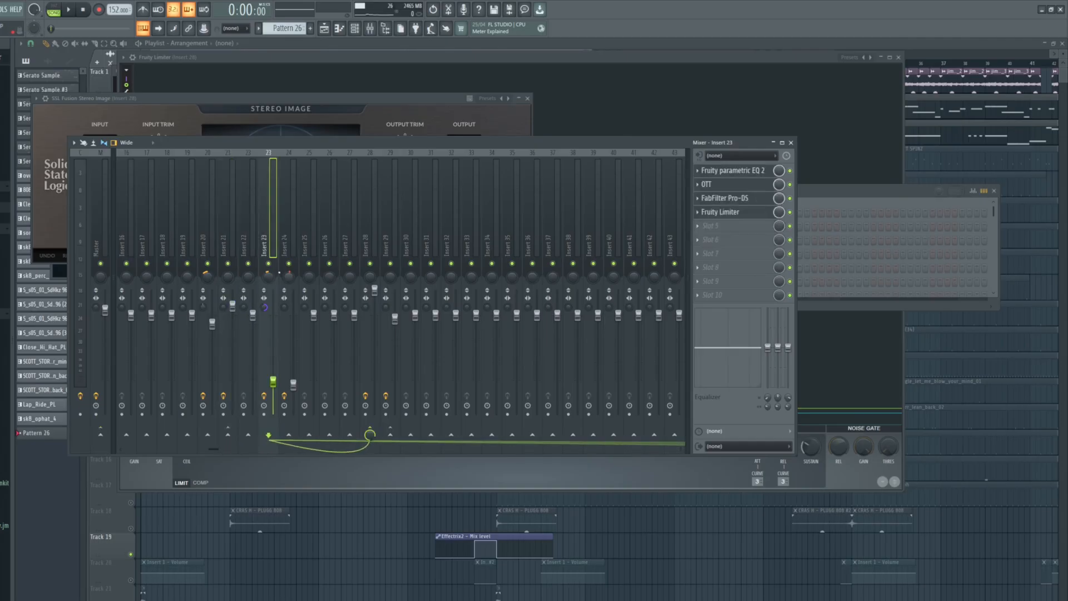
left_click(295, 217)
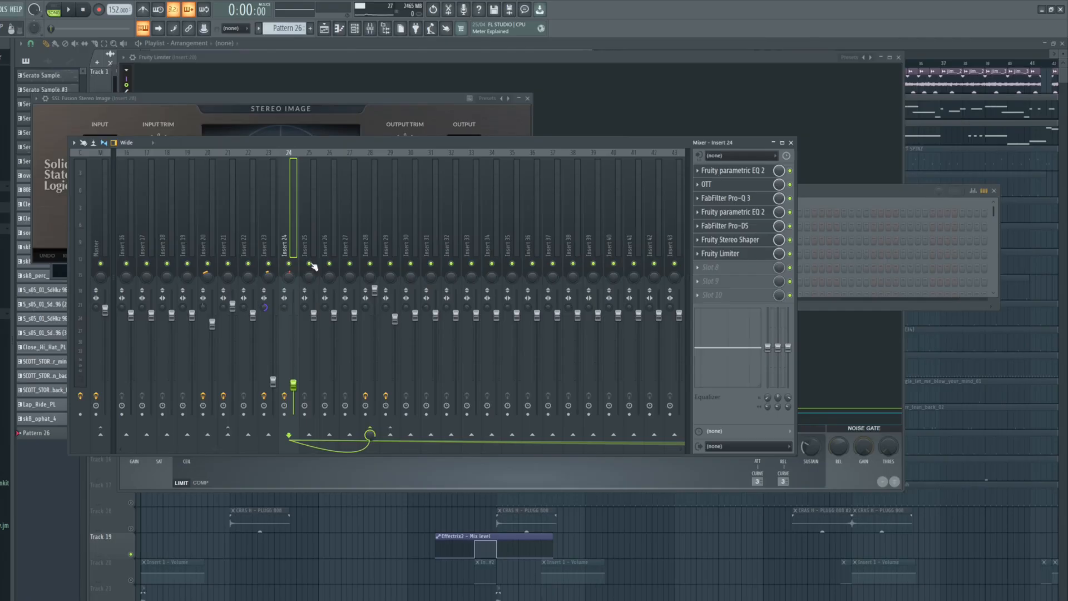
left_click(271, 222)
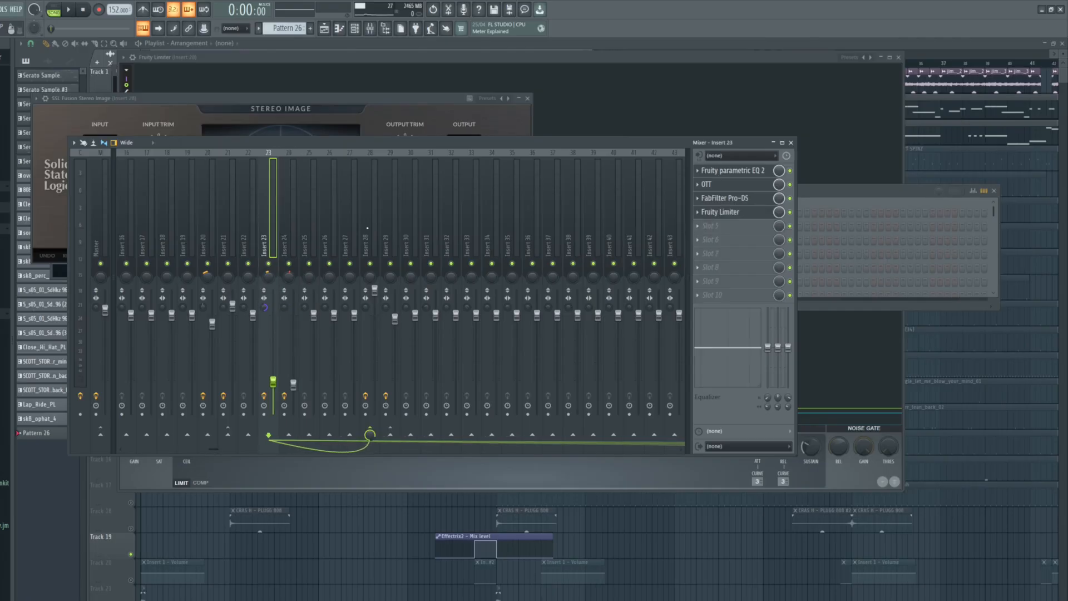
left_click(363, 201)
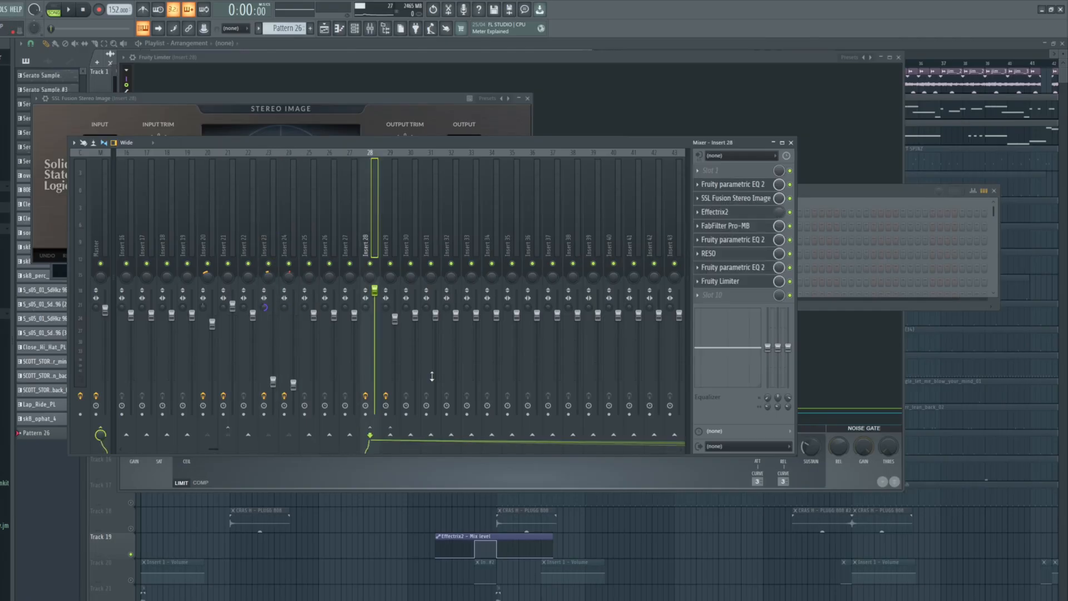
Inspect the low-cut curve of the first Fruity parametric EQ 2 on Insert 28
left_click(718, 189)
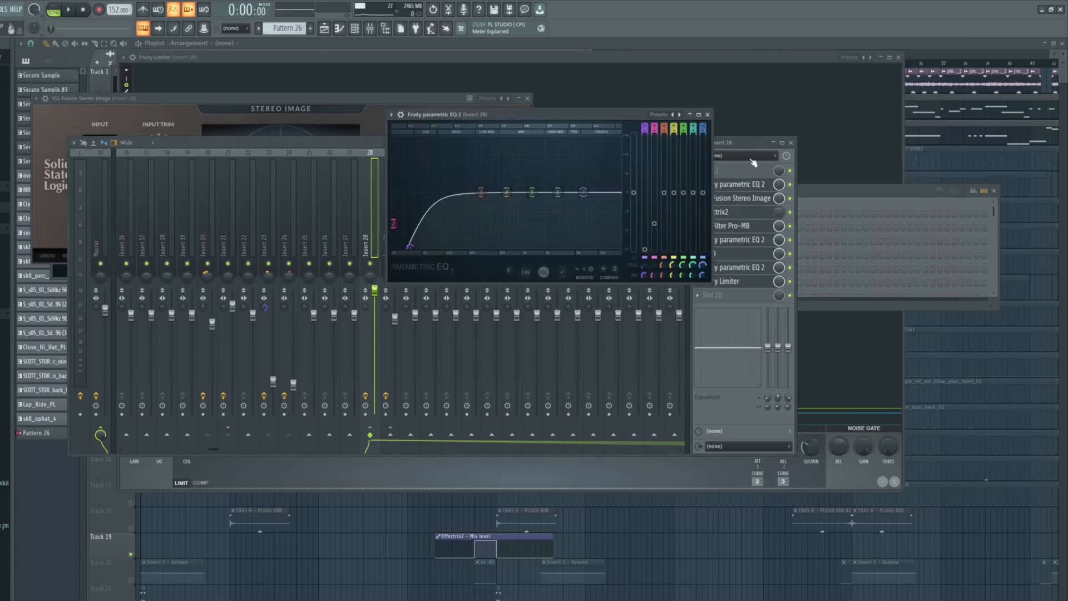
left_click(748, 144)
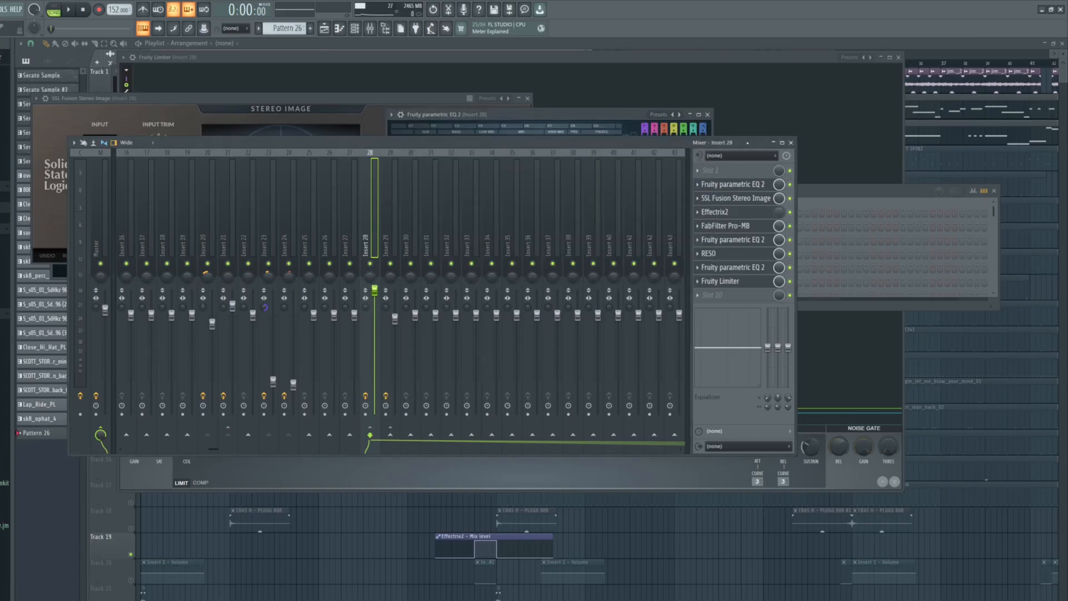
left_click(523, 114)
left_click(746, 143)
Vary the Width and Space of SSL Fusion Stereo Image on Insert 28 while the sample plays
left_click(741, 201)
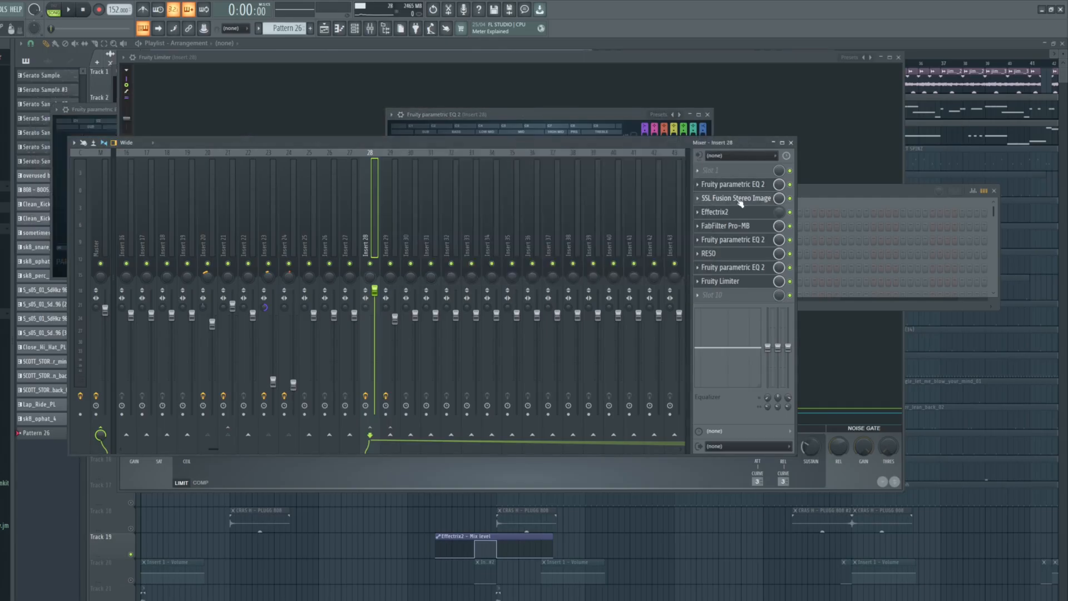
left_click(741, 202)
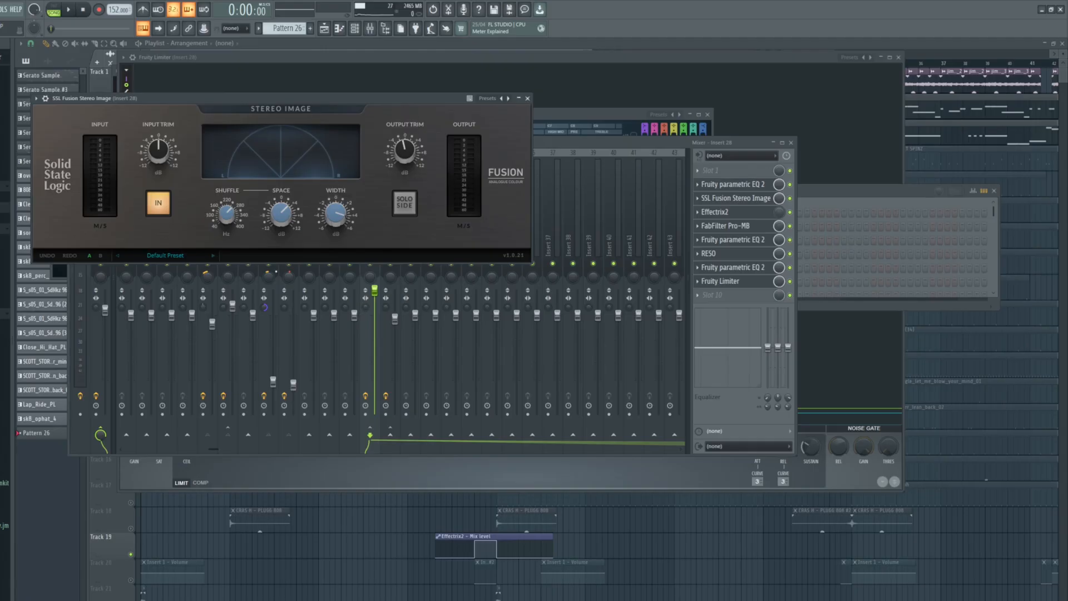
left_click_drag(340, 208, 322, 179)
key("space")
left_click_drag(282, 214, 277, 193)
left_click_drag(339, 217, 325, 163)
left_click_drag(332, 218, 333, 236)
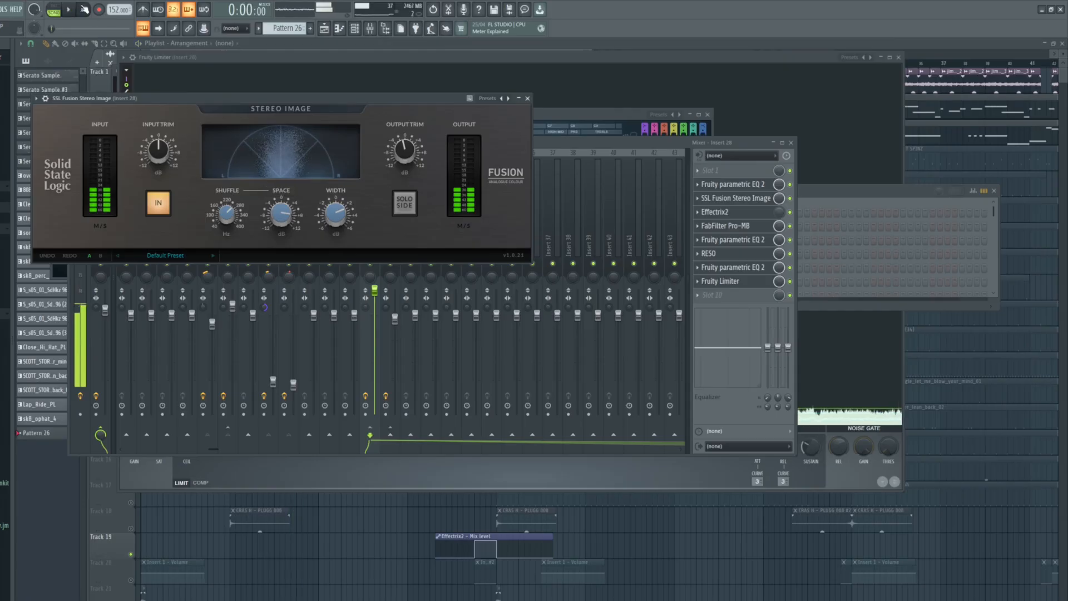
key("space")
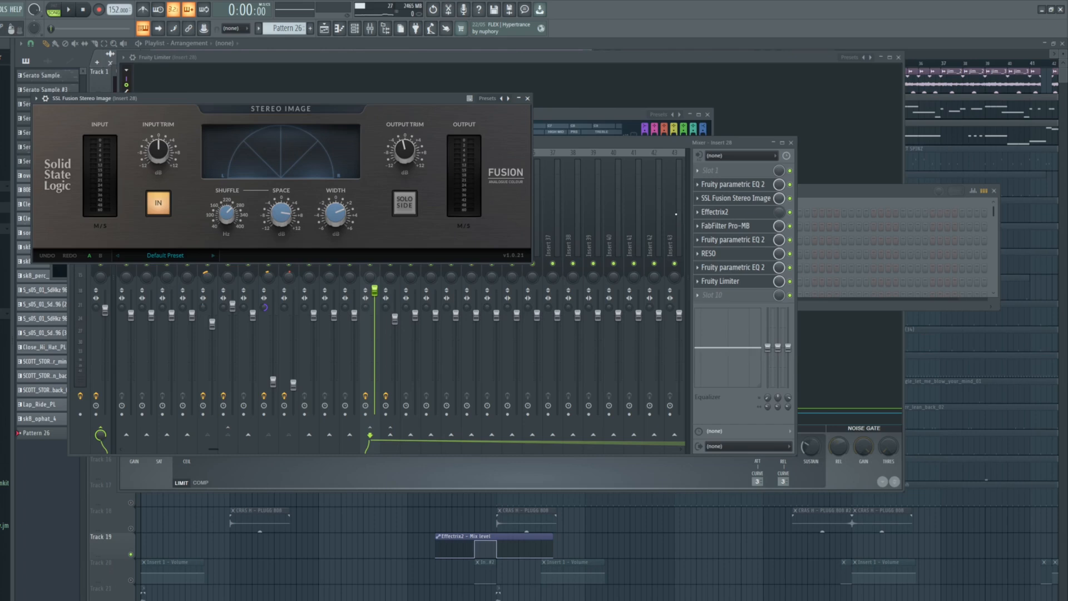
Play from the start of the Effectrix2 mix level automation clip with Effectrix2 on Insert 28 open, then stop at the song start
key("F12")
left_click(444, 66)
key("F9")
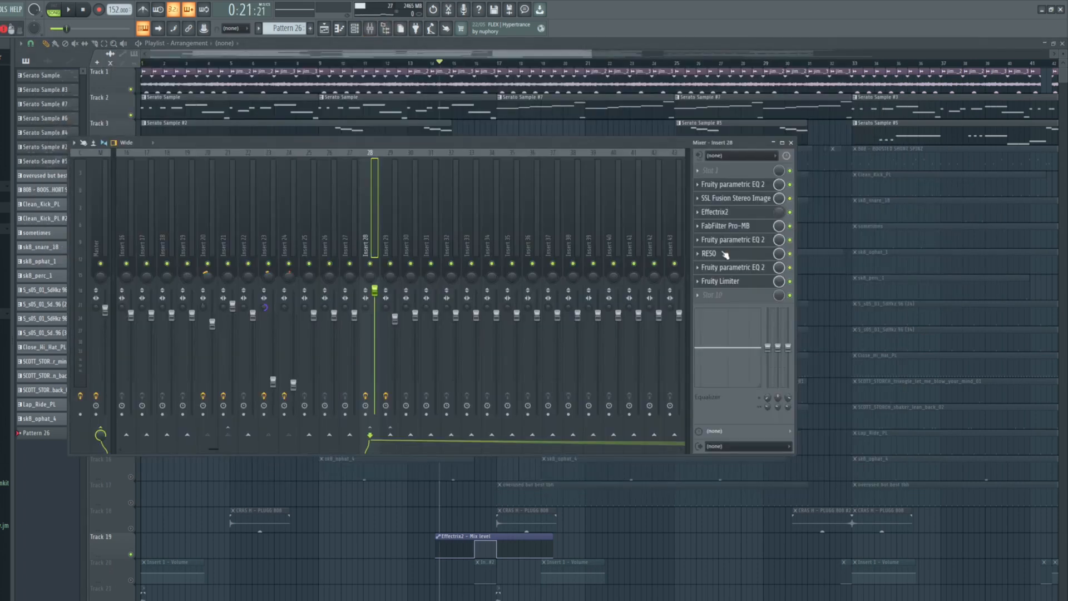
left_click(716, 212)
key("space")
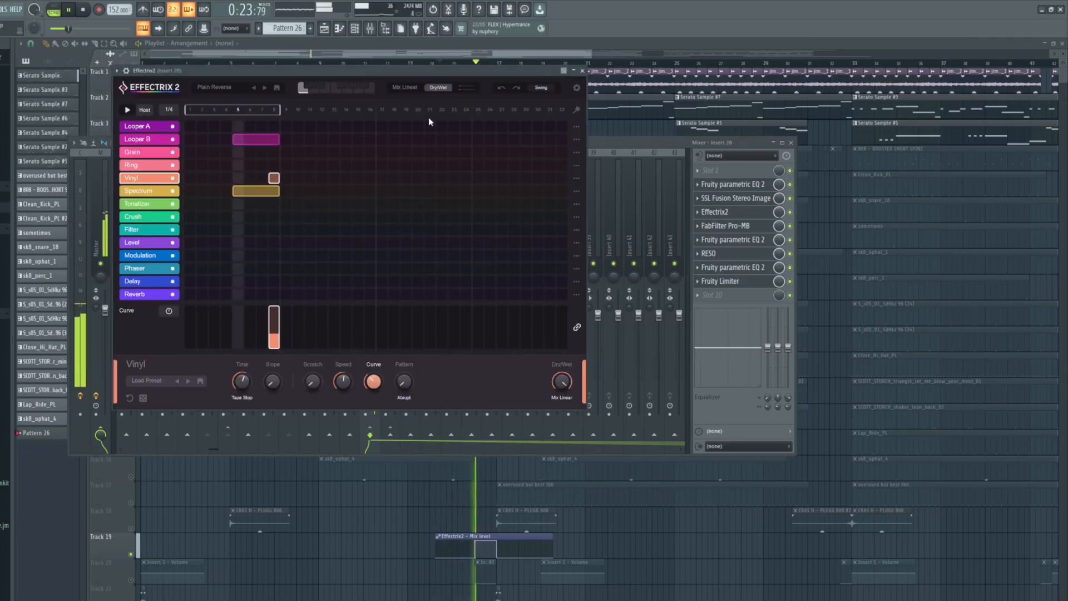
left_click(84, 9)
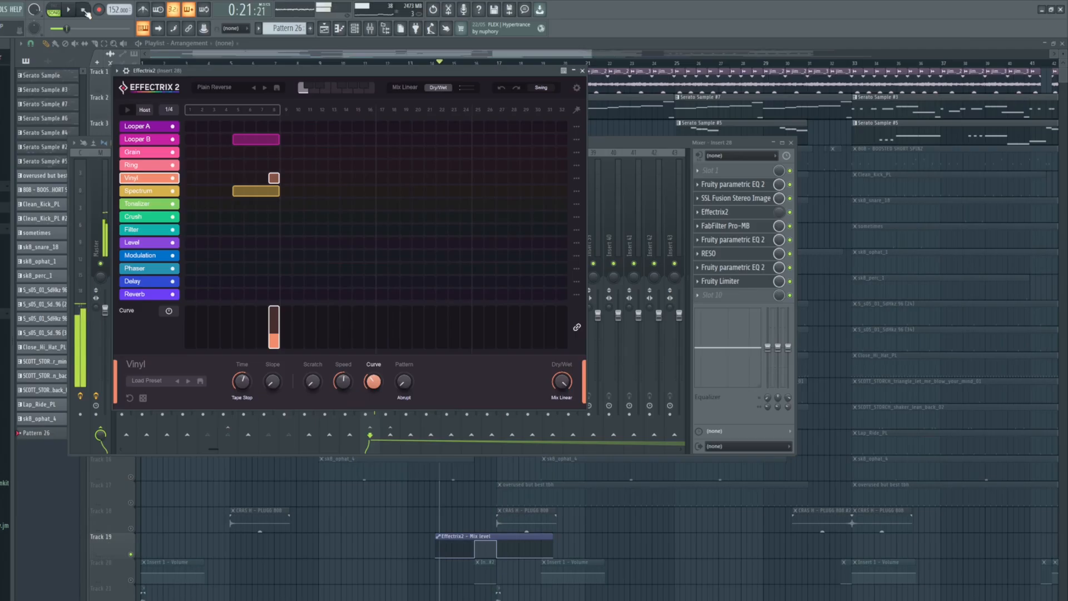
left_click(83, 9)
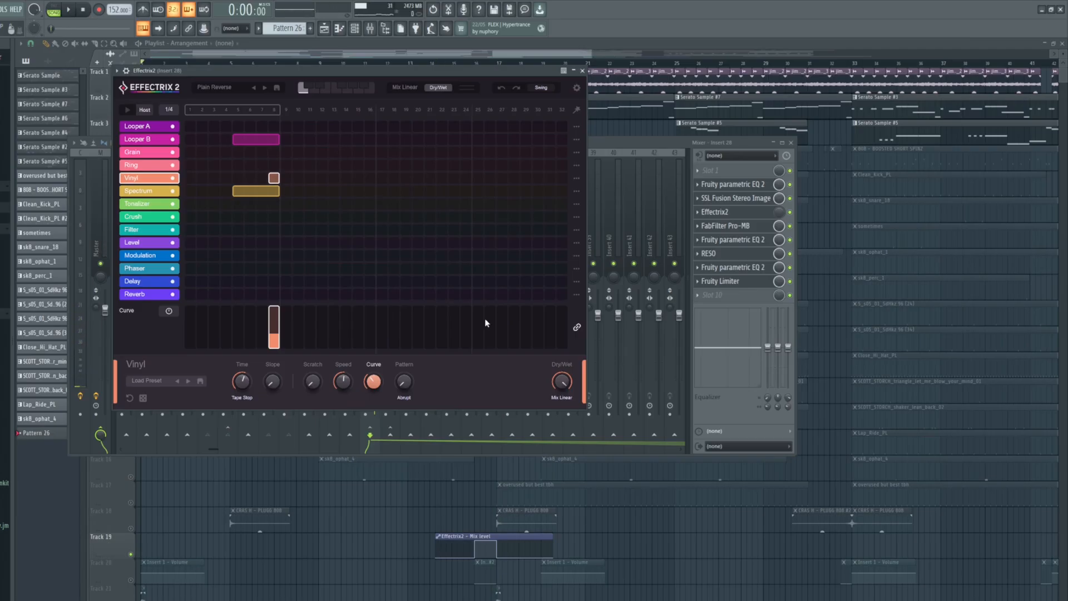
Inspect FabFilter Pro-MB on Insert 28 and slightly lower the second band of the Fruity parametric EQ 2 below it
left_click(727, 142)
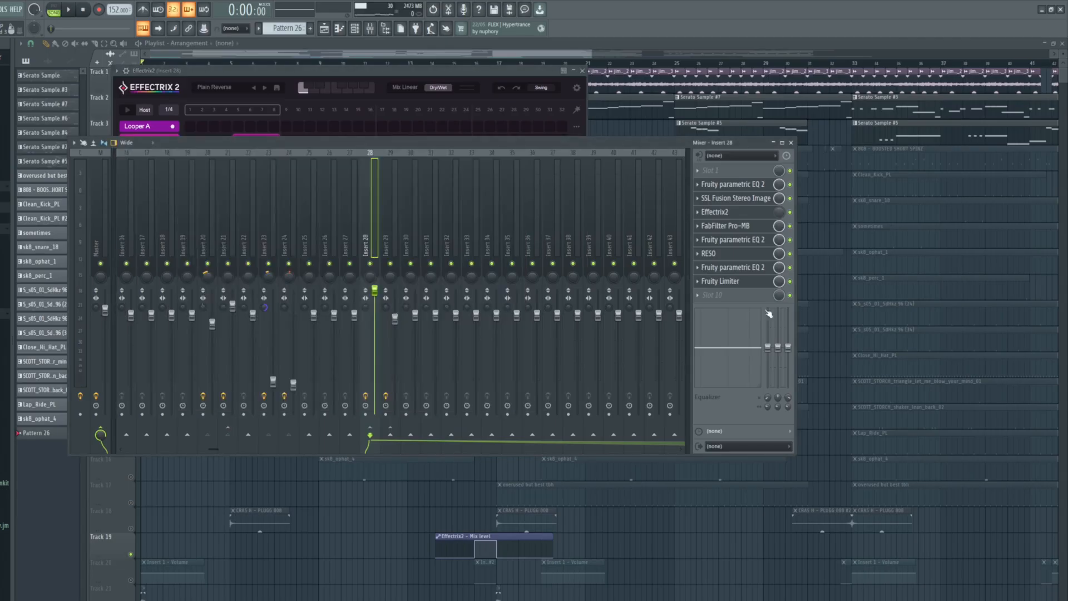
left_click(740, 226)
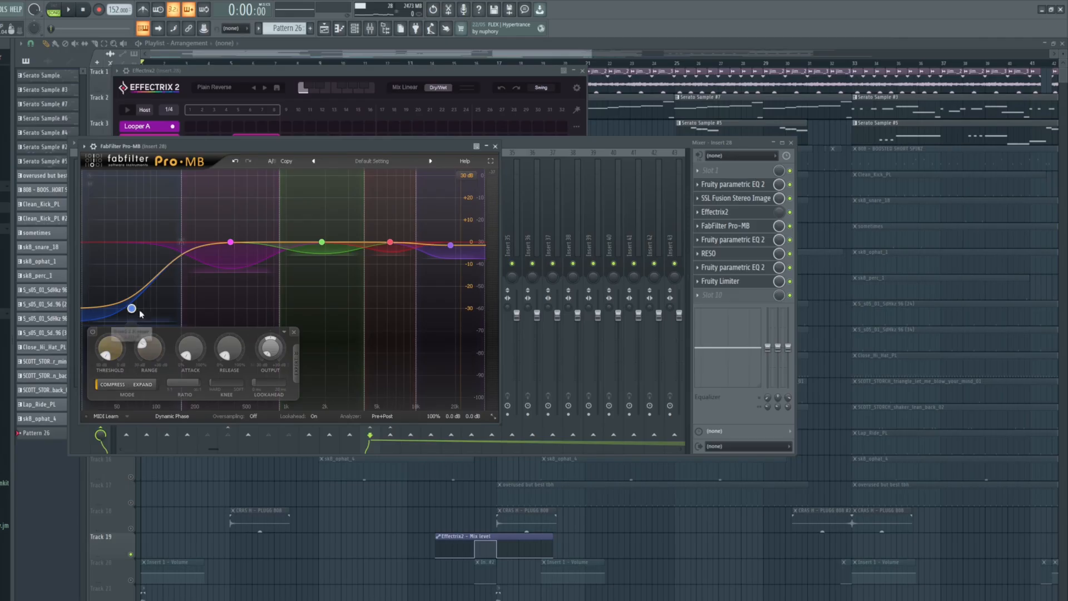
left_click(748, 241)
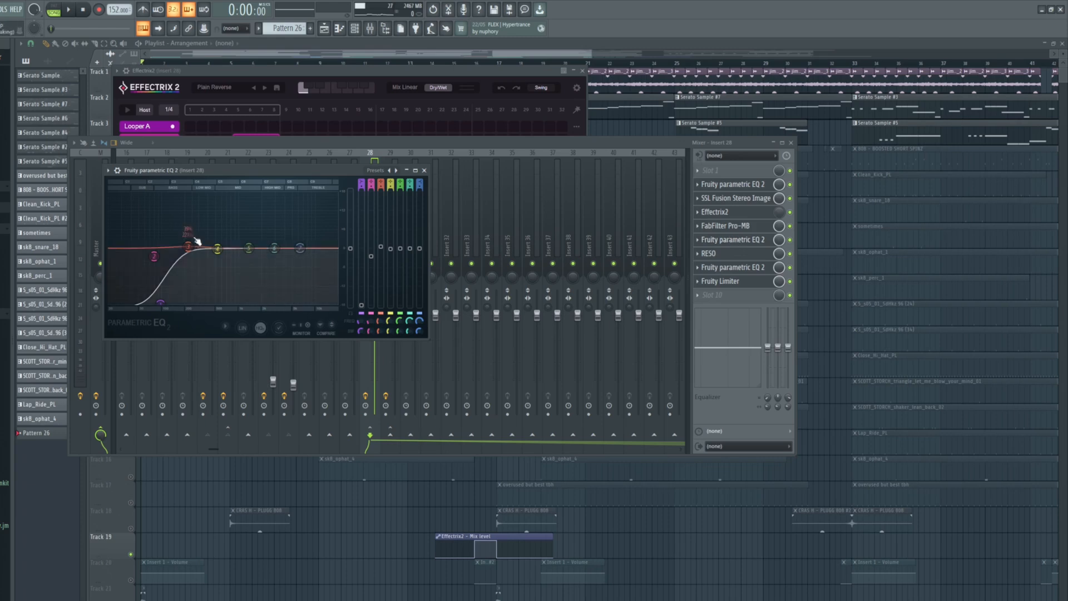
left_click_drag(154, 257, 149, 260)
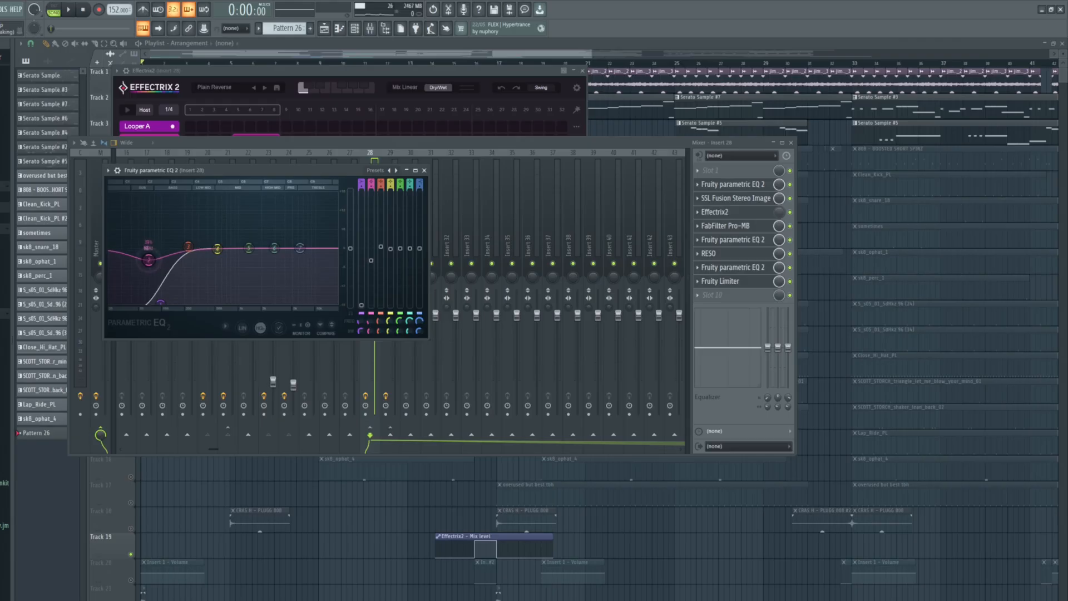
left_click(753, 243)
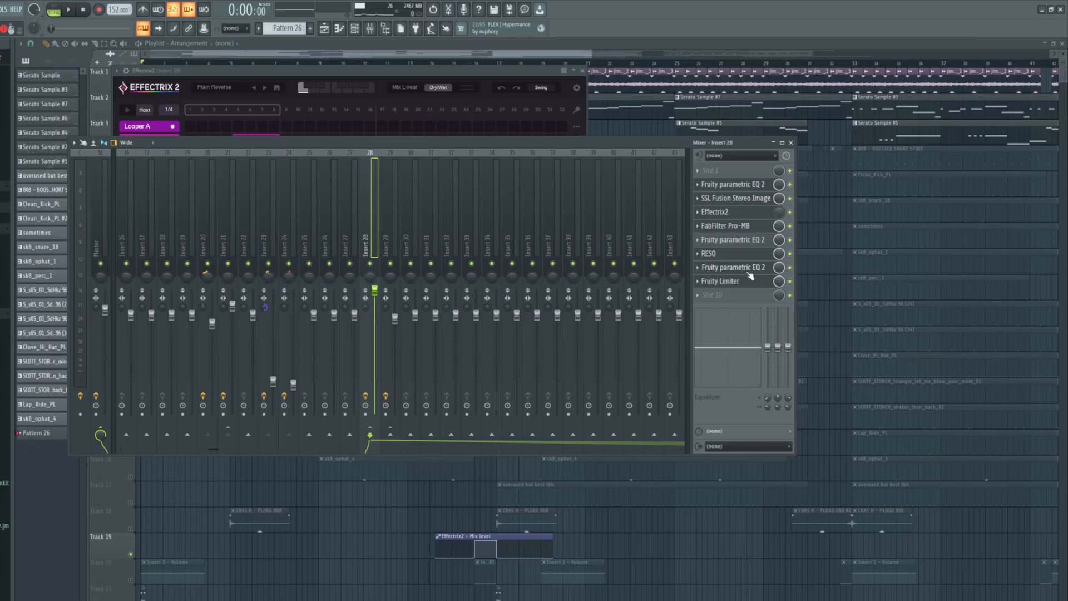
Inspect the second Fruity parametric EQ 2 in the effect chain of Insert 4
scroll(513, 192, "up", 5)
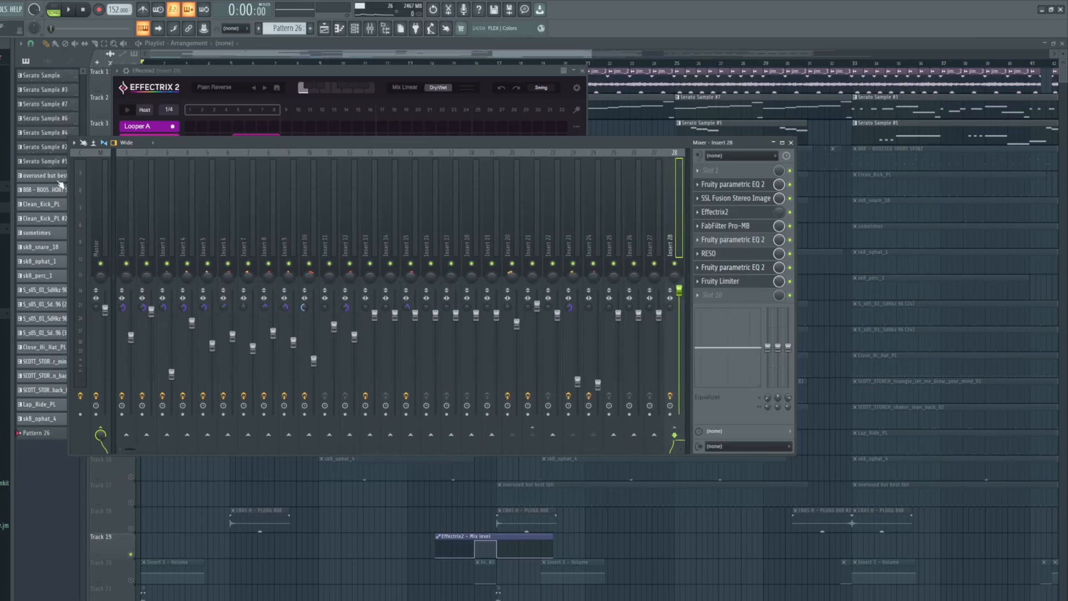
left_click(187, 194)
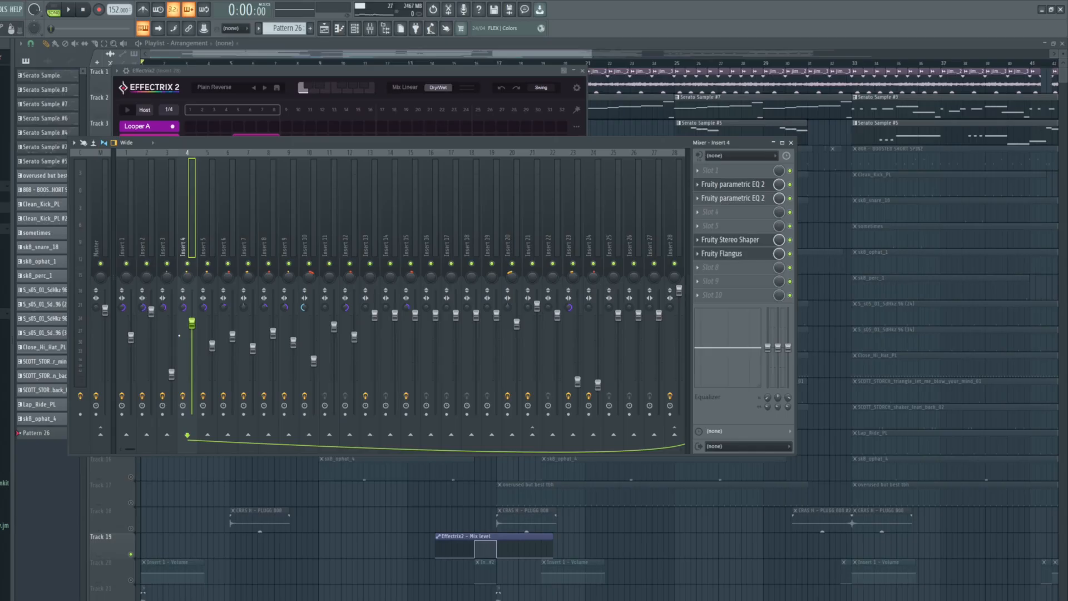
left_click(734, 199)
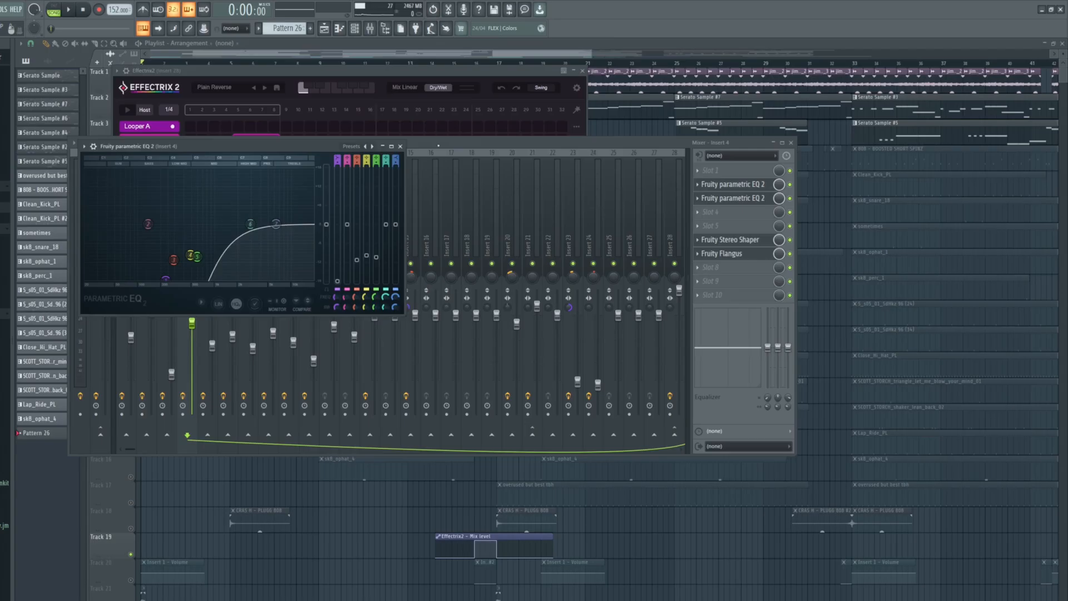
left_click(736, 199)
left_click(527, 141)
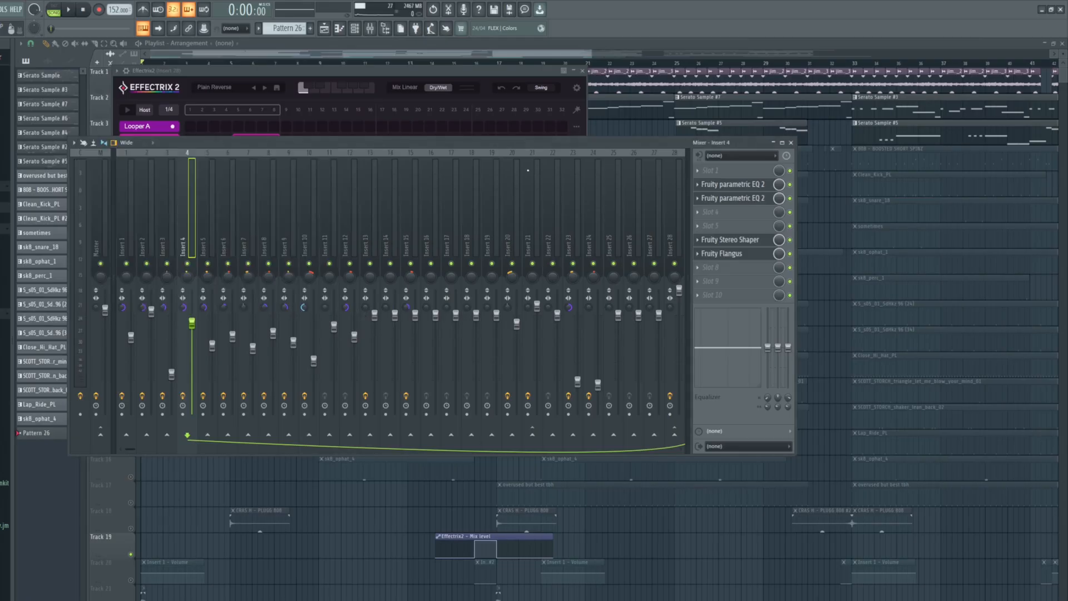
Play the sample with RESO on Insert 28 open and try lowering its first resonance target, then undo the tweak
scroll(534, 180, "right", 3)
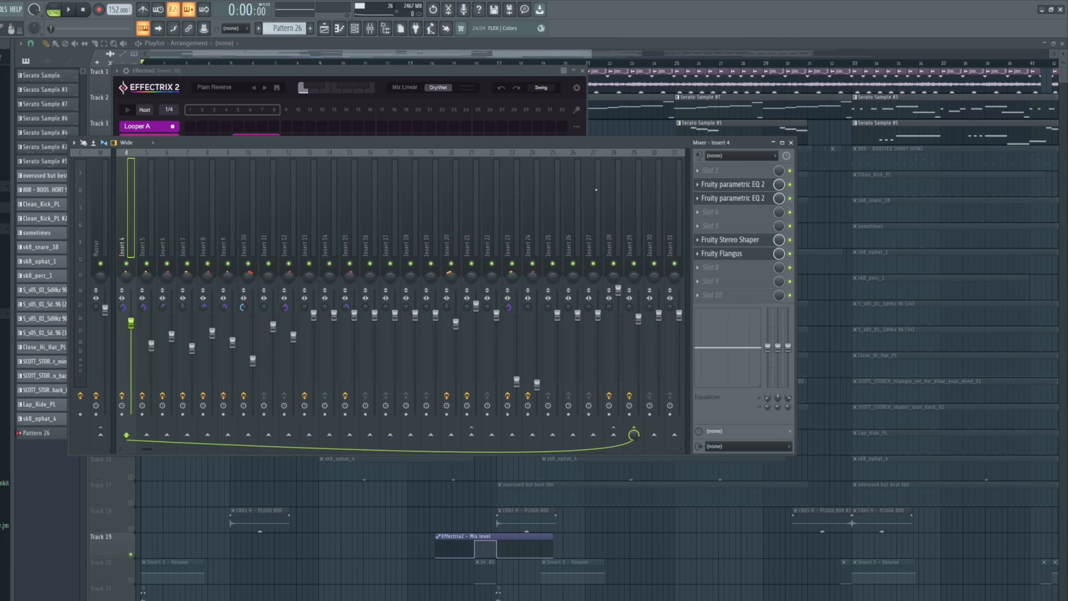
left_click(611, 184)
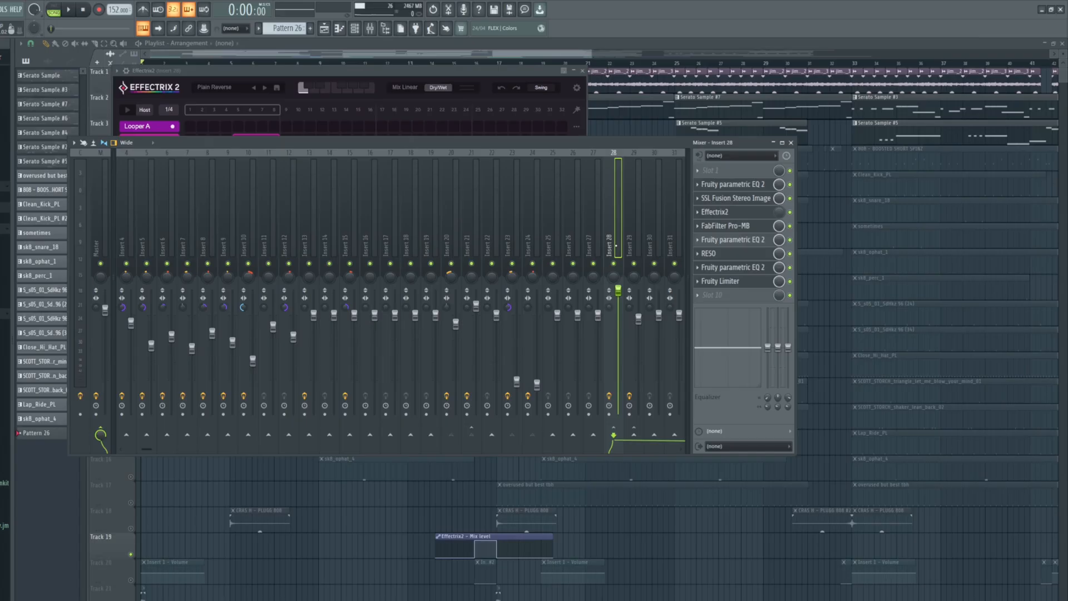
left_click(728, 256)
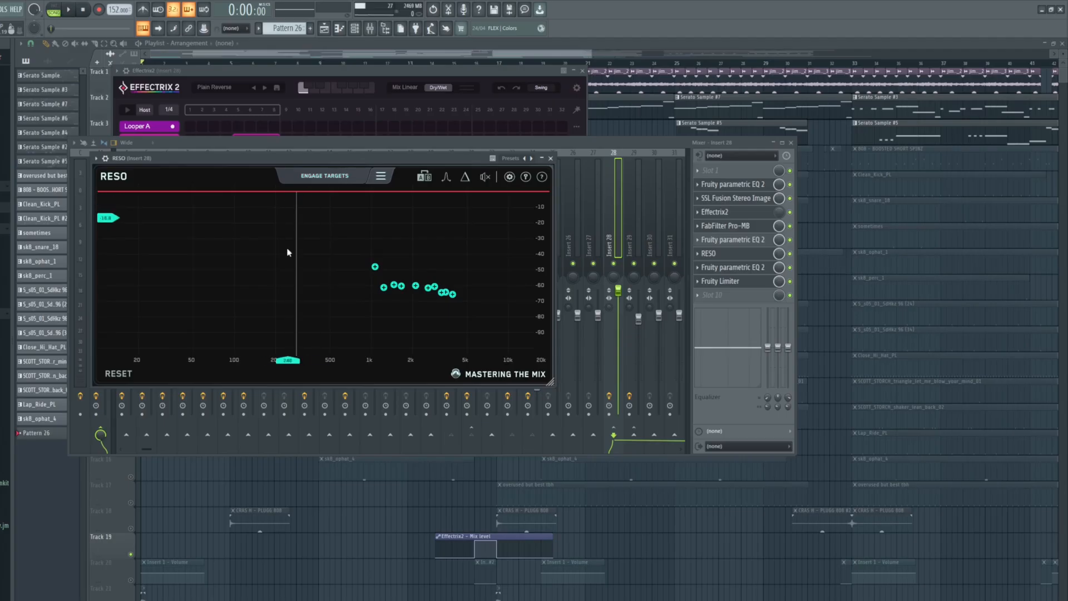
key("space")
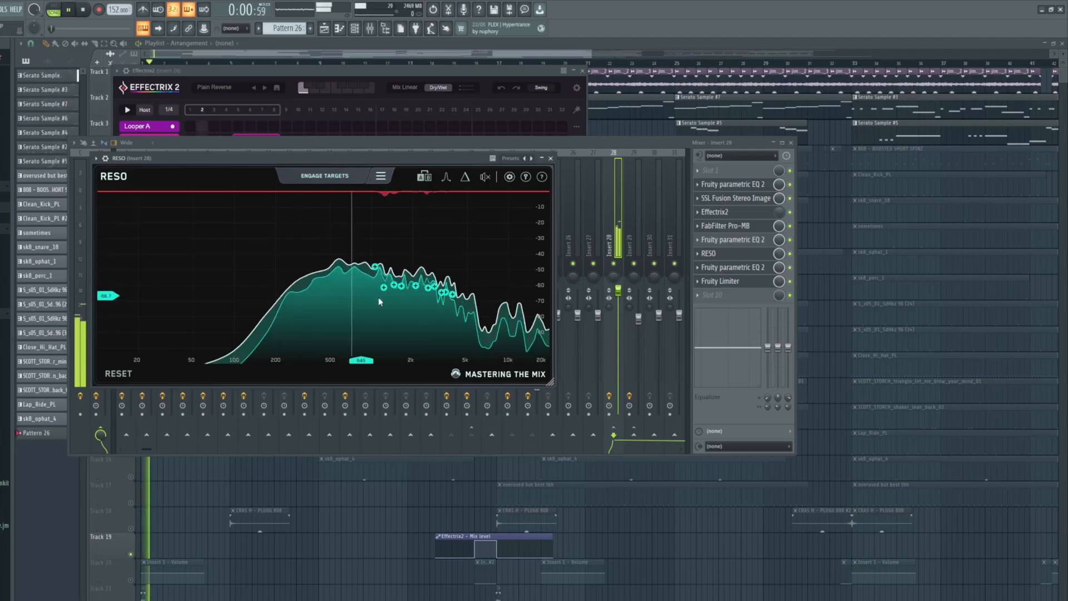
left_click(84, 10)
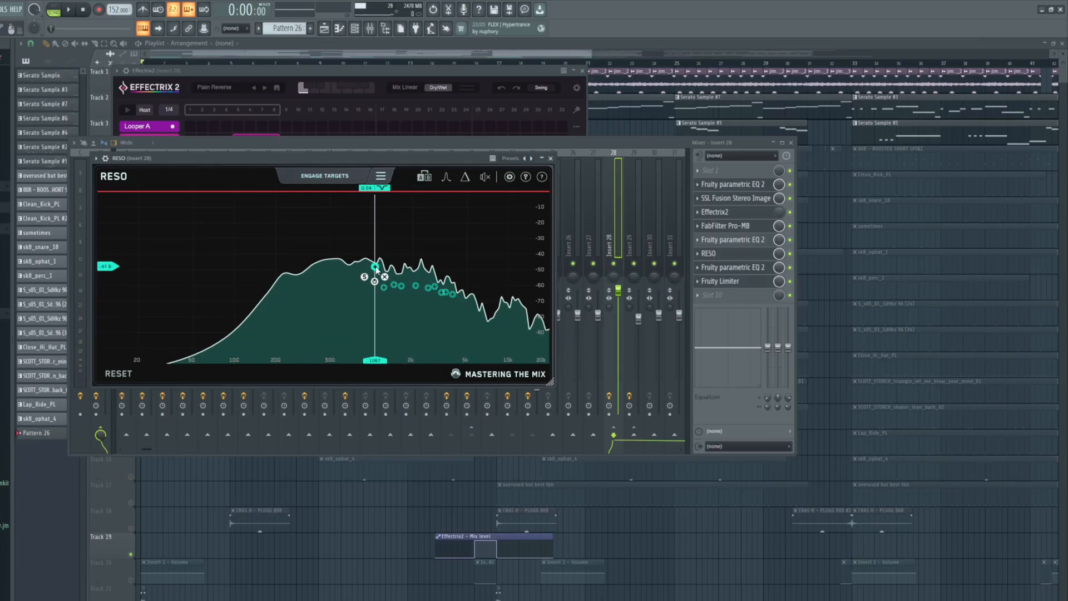
left_click_drag(376, 266, 376, 273)
key("ctrl+z")
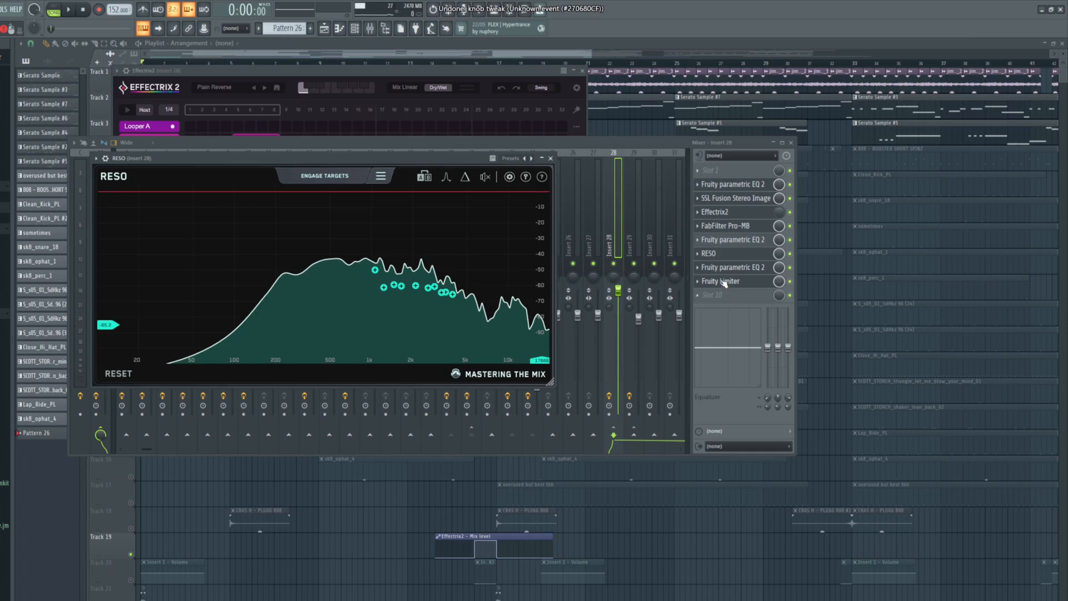
Inspect the last Fruity parametric EQ 2 on Insert 28 and play the sample with Fruity Limiter open
left_click(729, 268)
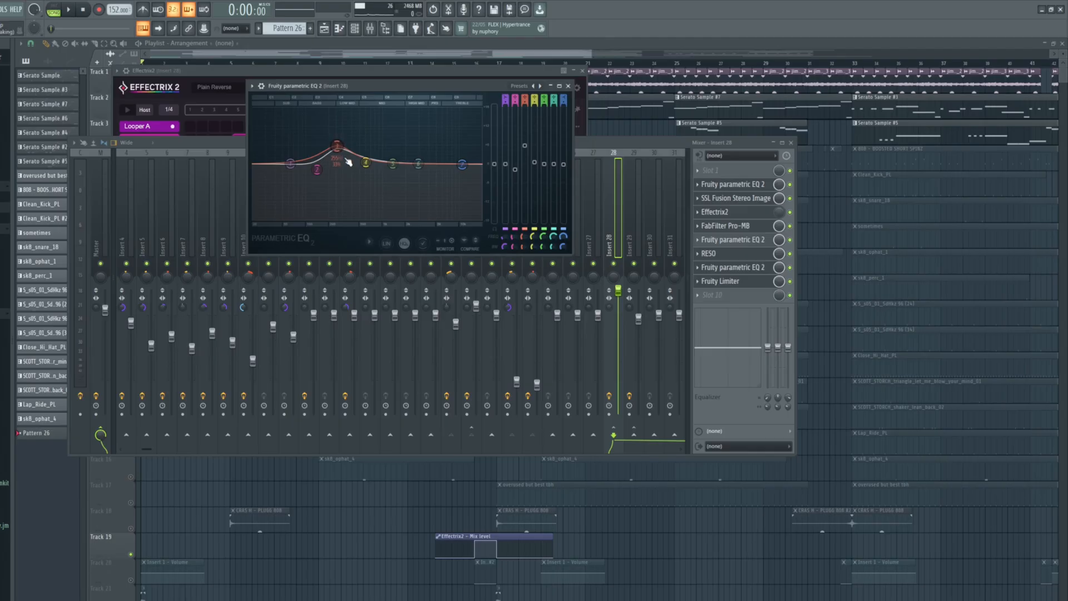
double_click(754, 268)
left_click(745, 281)
left_click(72, 11)
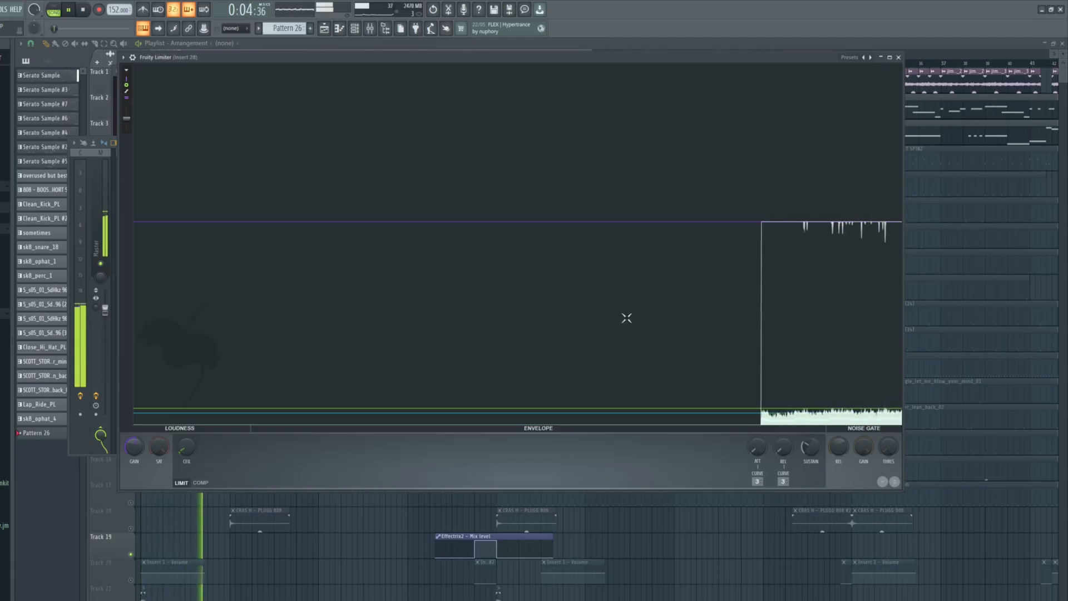
left_click(84, 9)
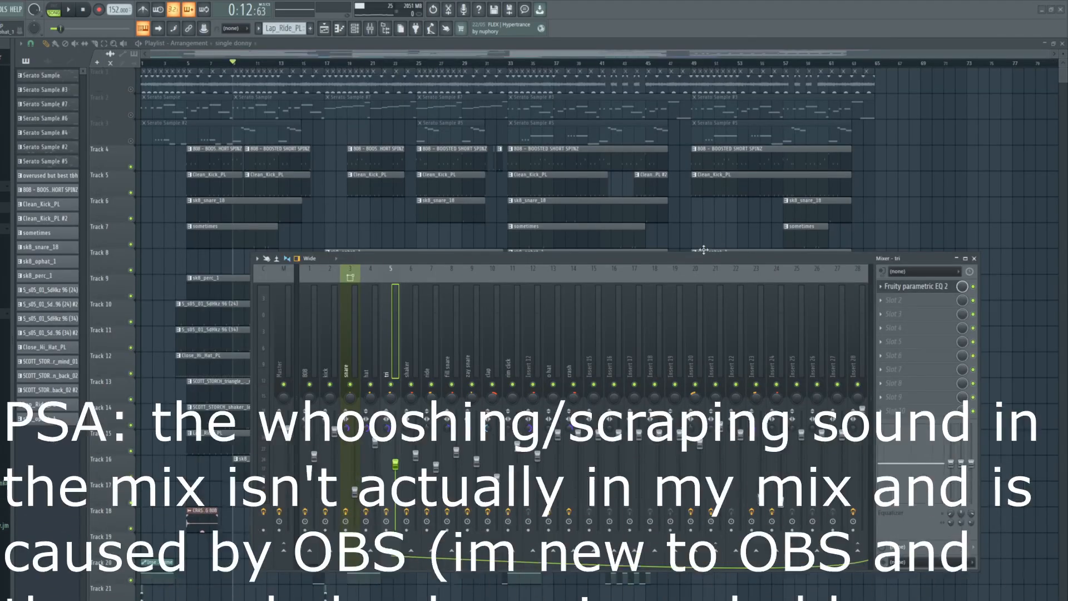
Play the drum arrangement from bar 9 with the mixer hidden partway through, and return the playhead to bar 9
key("space")
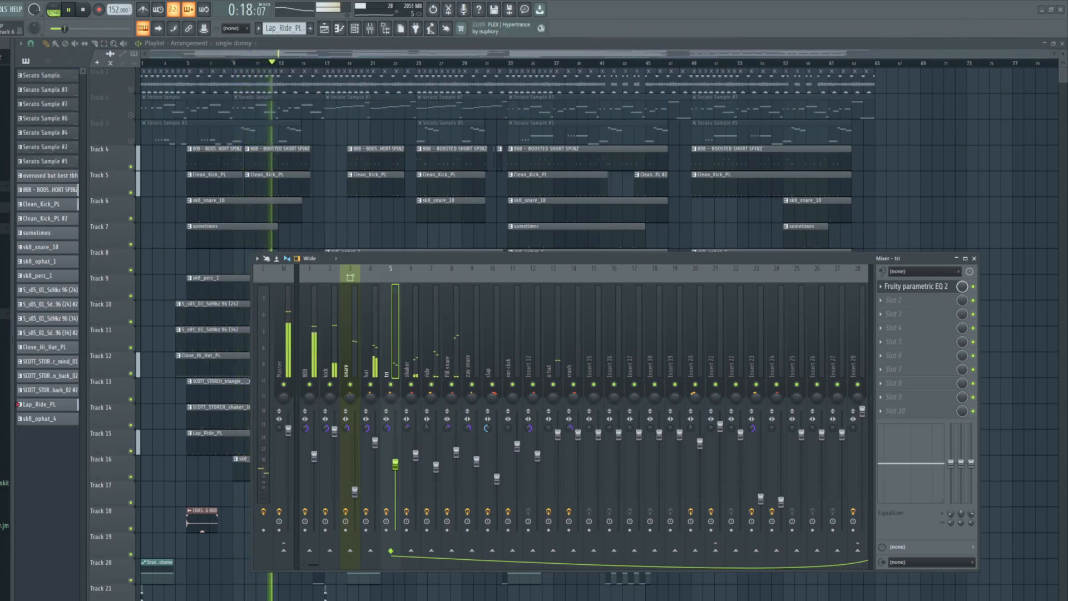
key("F9")
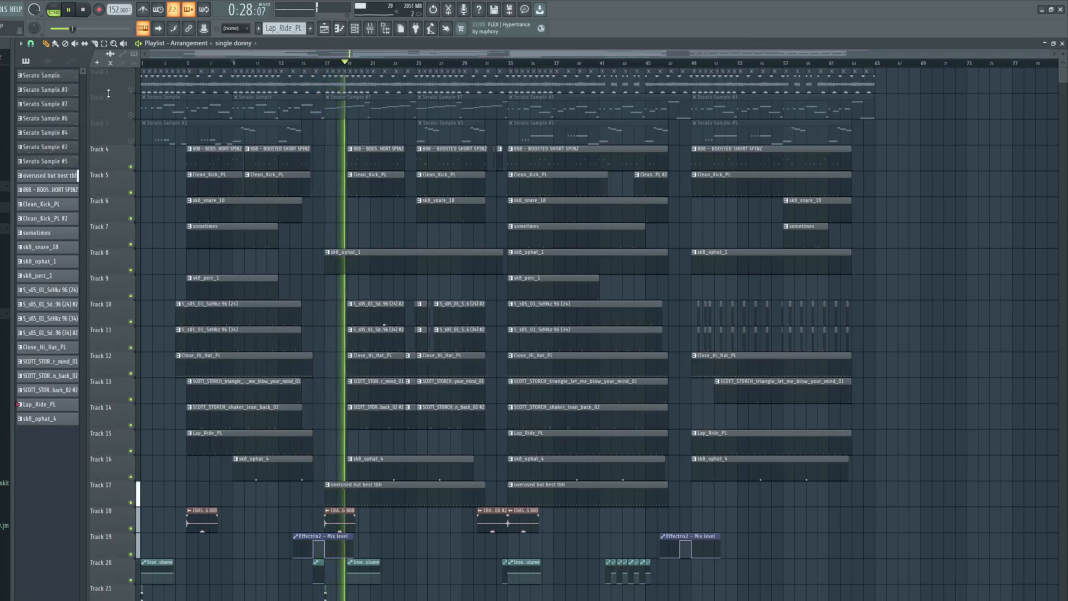
left_click(68, 10)
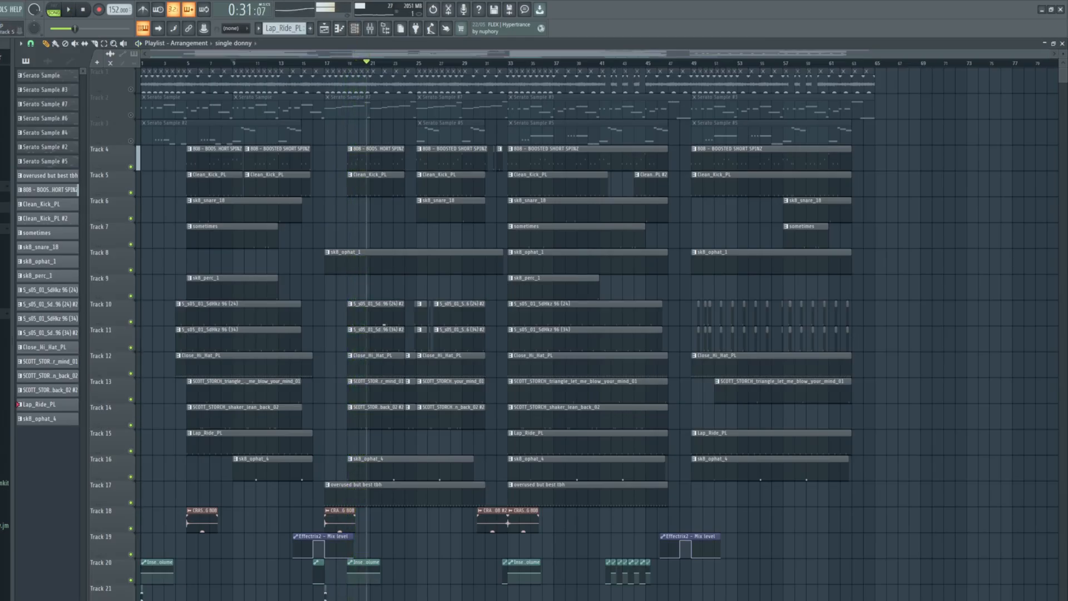
left_click(232, 63)
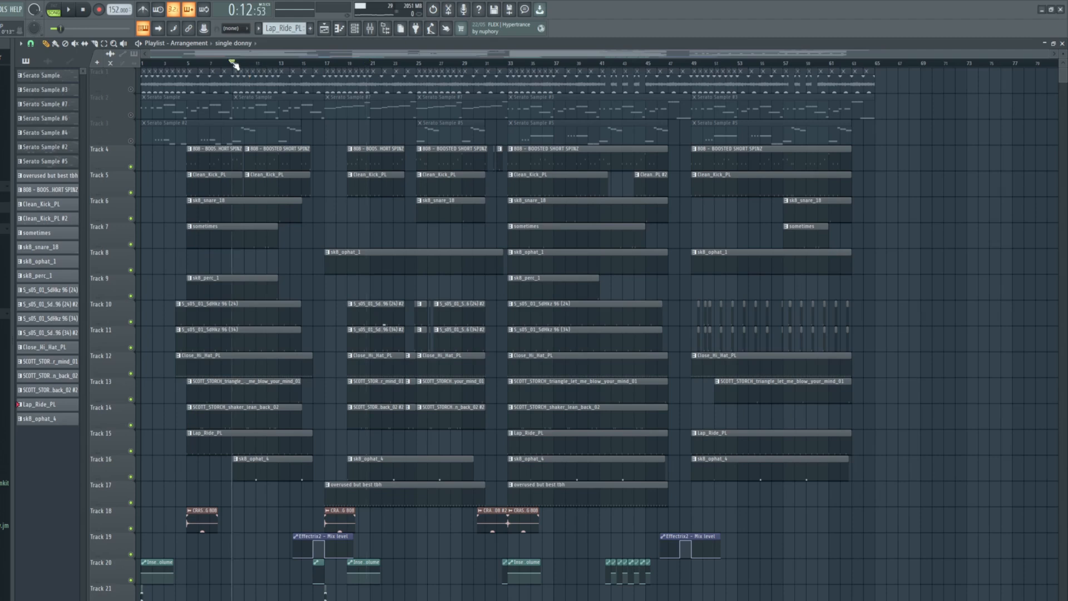
Inspect the sampler settings of the SCOTT_STORCH triangle and S_s05_01_SdHkz 96 (24) snare channels in the channel rack
left_click(358, 30)
left_click(168, 293)
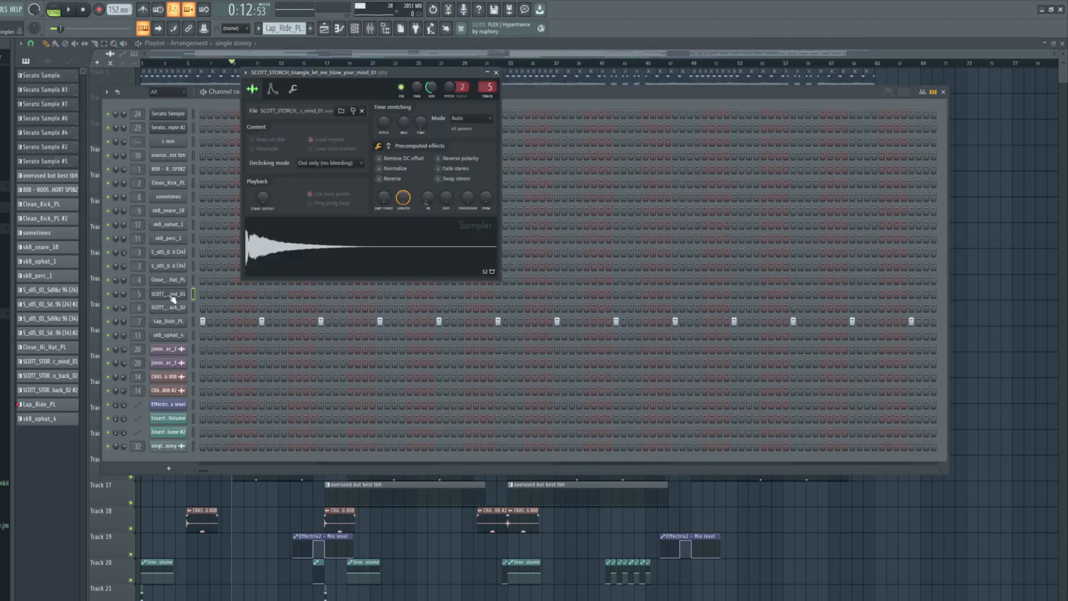
left_click(168, 252)
left_click(32, 106)
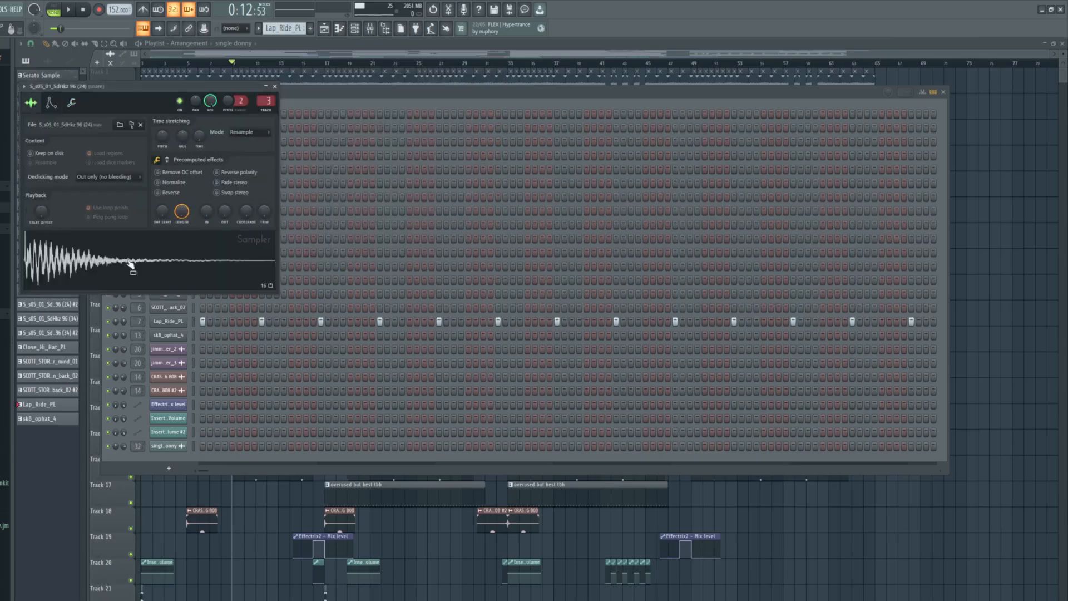
left_click(300, 116)
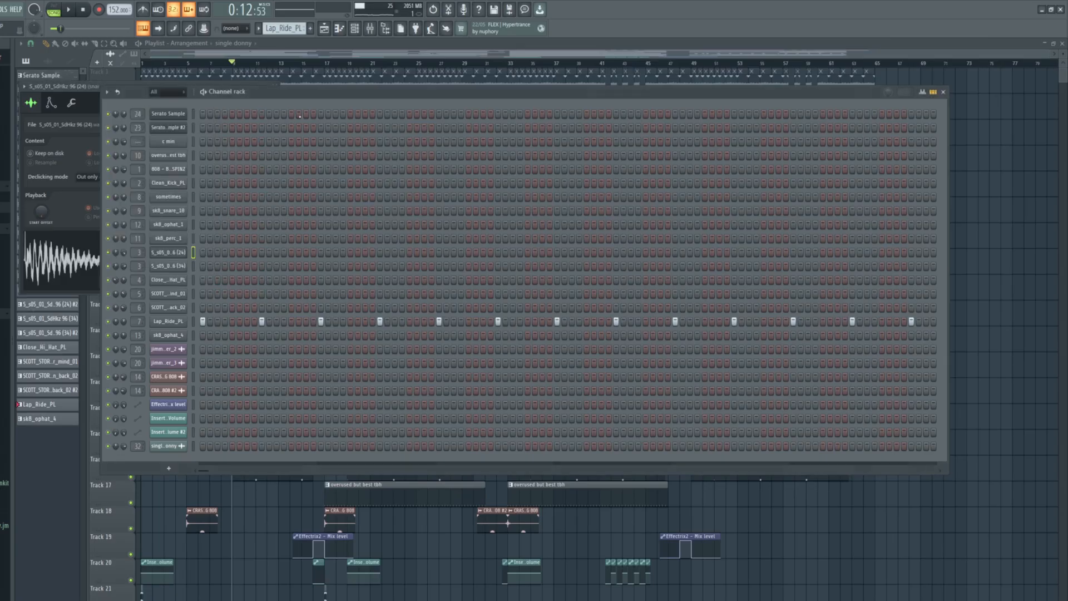
Inspect the sample waveform and miscellaneous settings of the two S_s05_01_SdHkz 96 snare channels in the channel rack
left_click(170, 267)
left_click(48, 116)
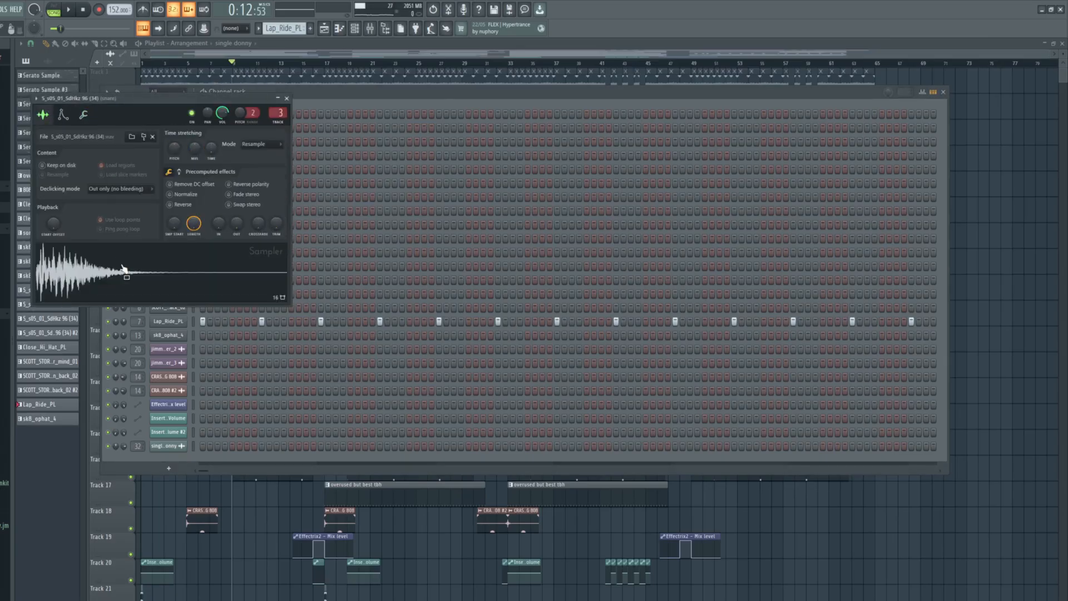
left_click(85, 116)
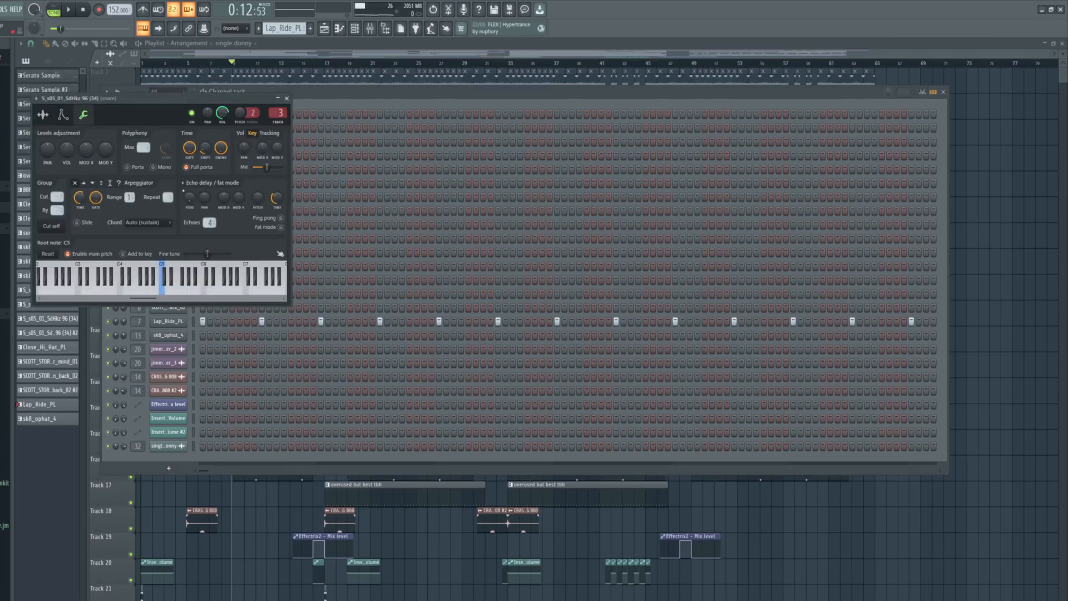
key("F6")
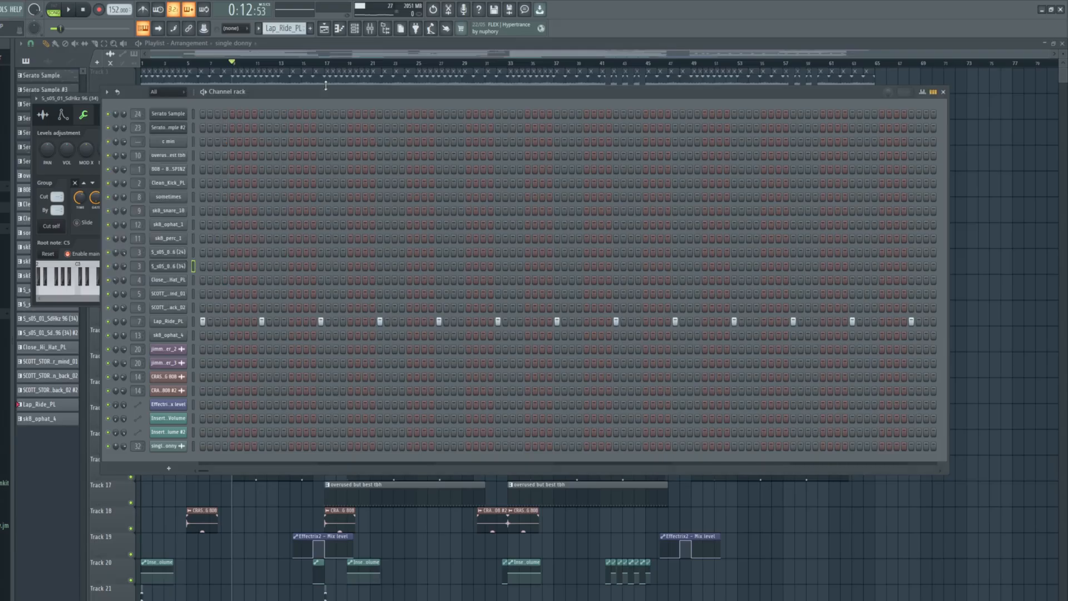
left_click(170, 253)
left_click(73, 103)
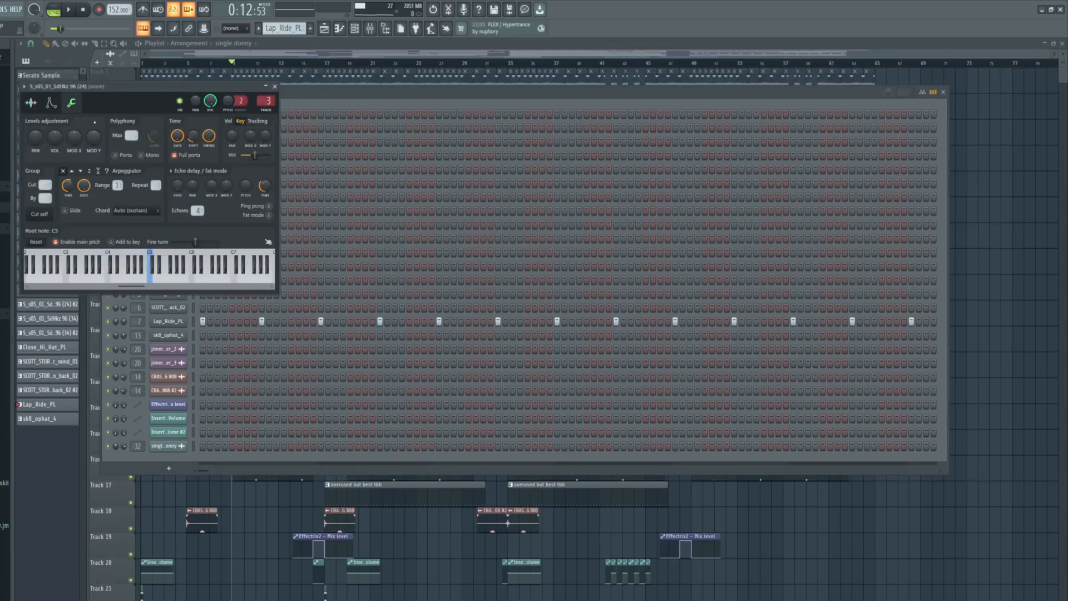
left_click(332, 99)
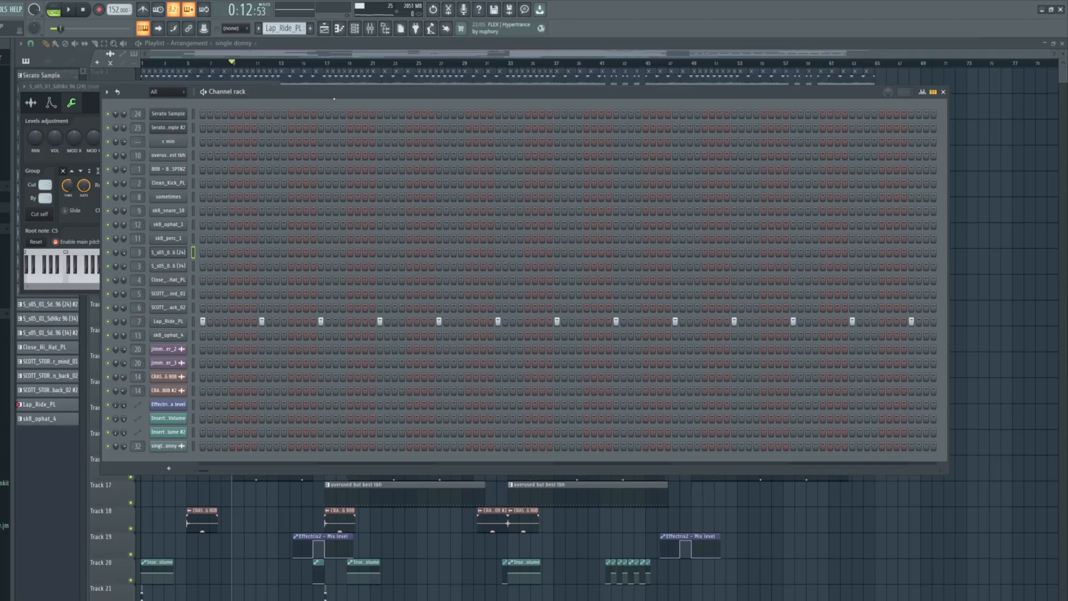
Inspect the channel settings of sk8_ophat_1, Clean_Kick_PL and the 808 - BOOSTED SHORT SPINZ in the channel rack
left_click(168, 225)
left_click(96, 128)
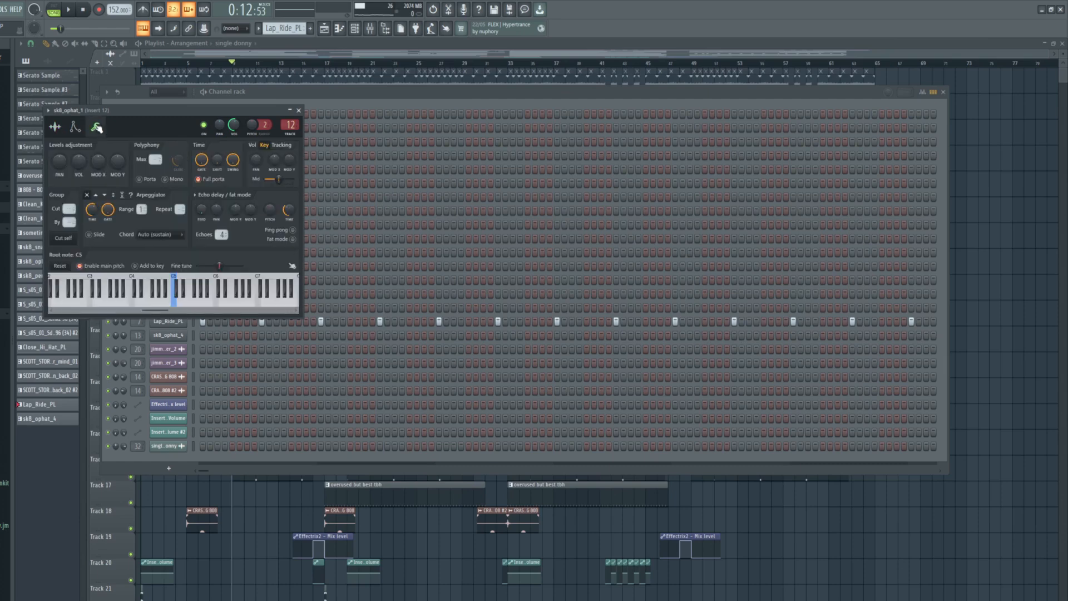
left_click(304, 111)
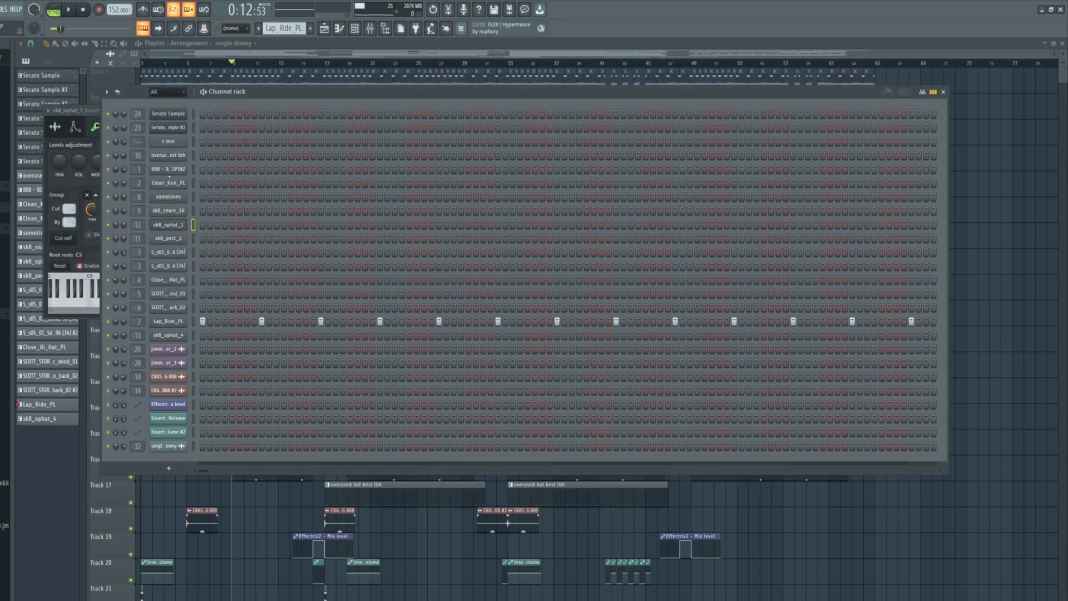
left_click(172, 184)
left_click(145, 176)
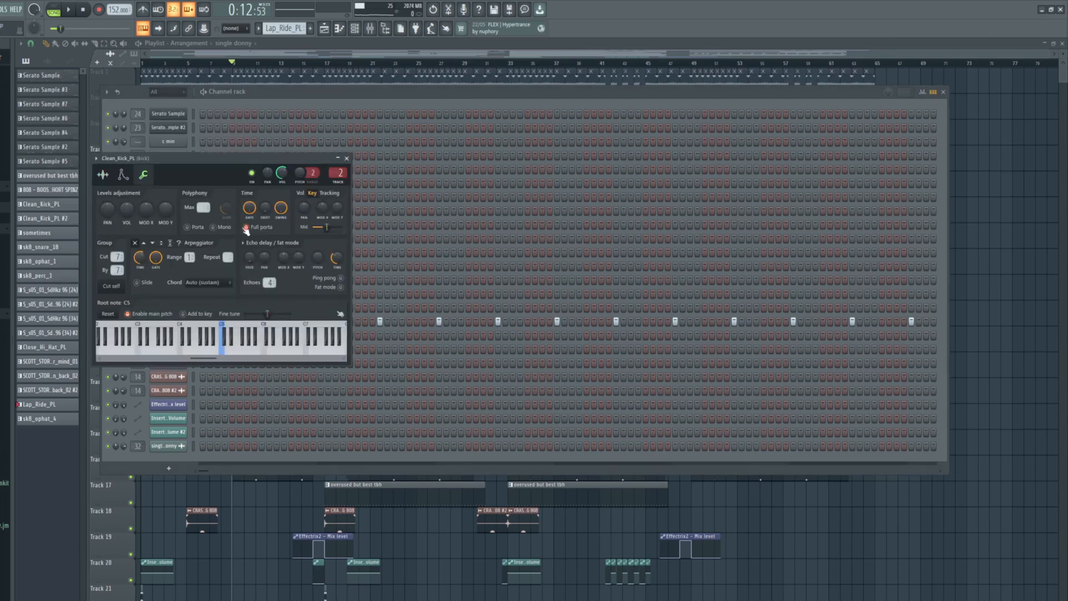
left_click(288, 96)
left_click(164, 169)
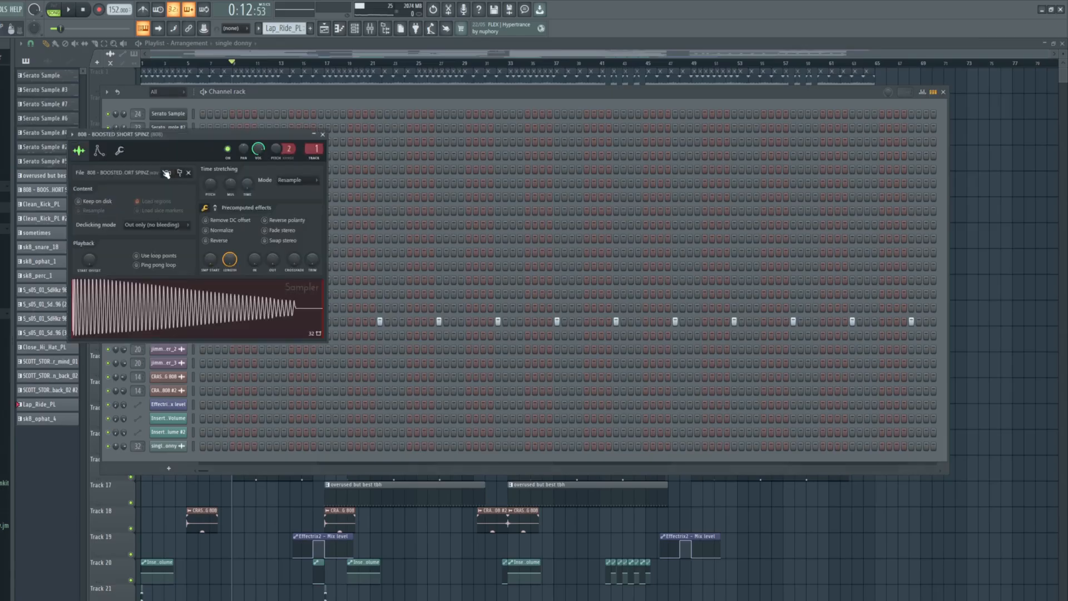
left_click(321, 100)
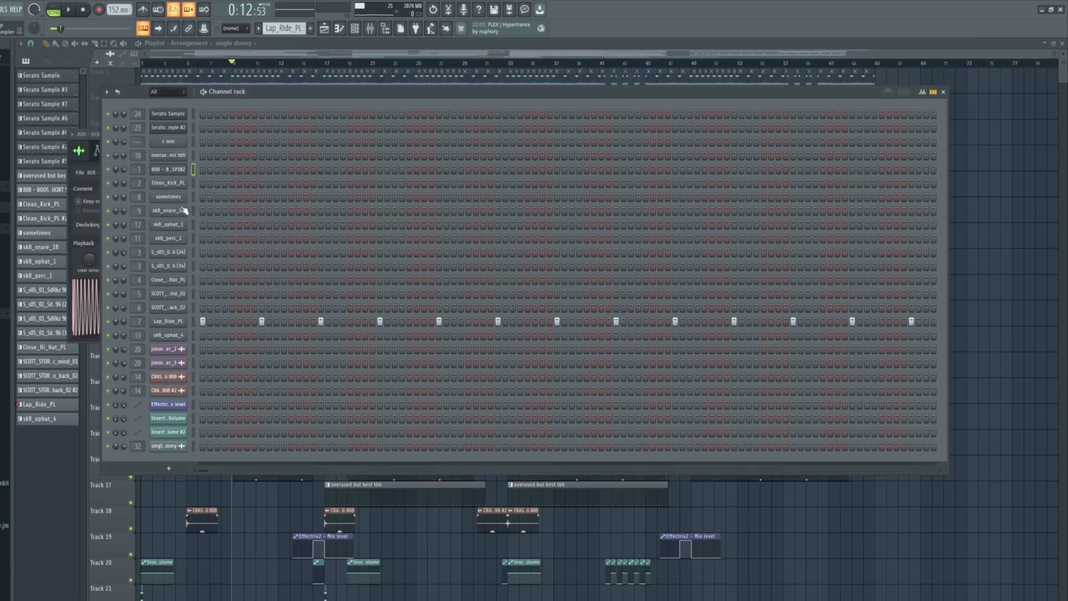
Inspect the miscellaneous settings and sample waveform of the sk8_snare_18 channel and audition the sample
left_click(168, 210)
left_click(72, 104)
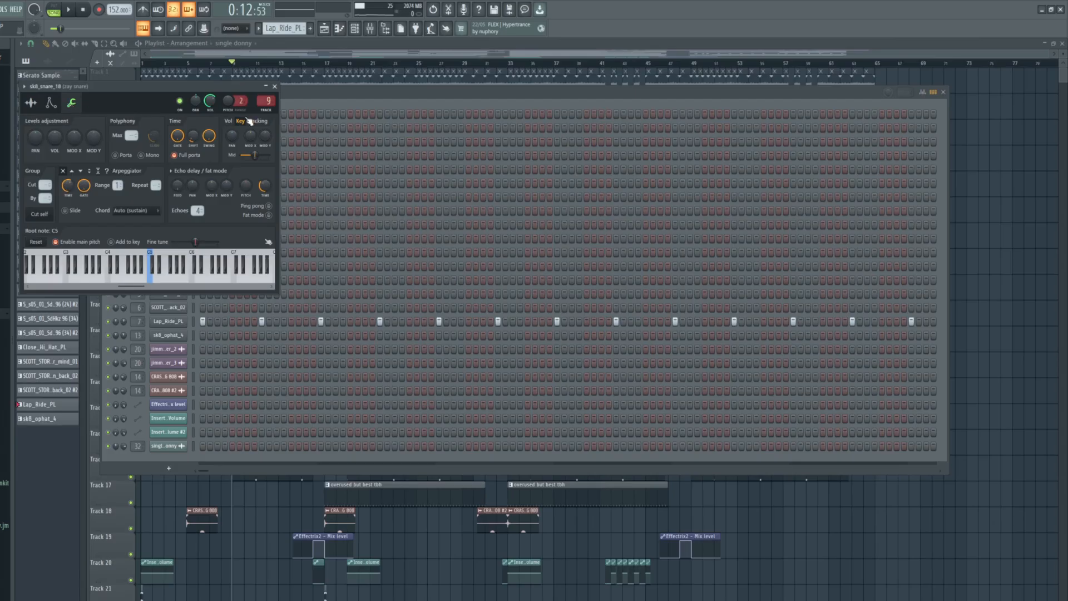
left_click(32, 103)
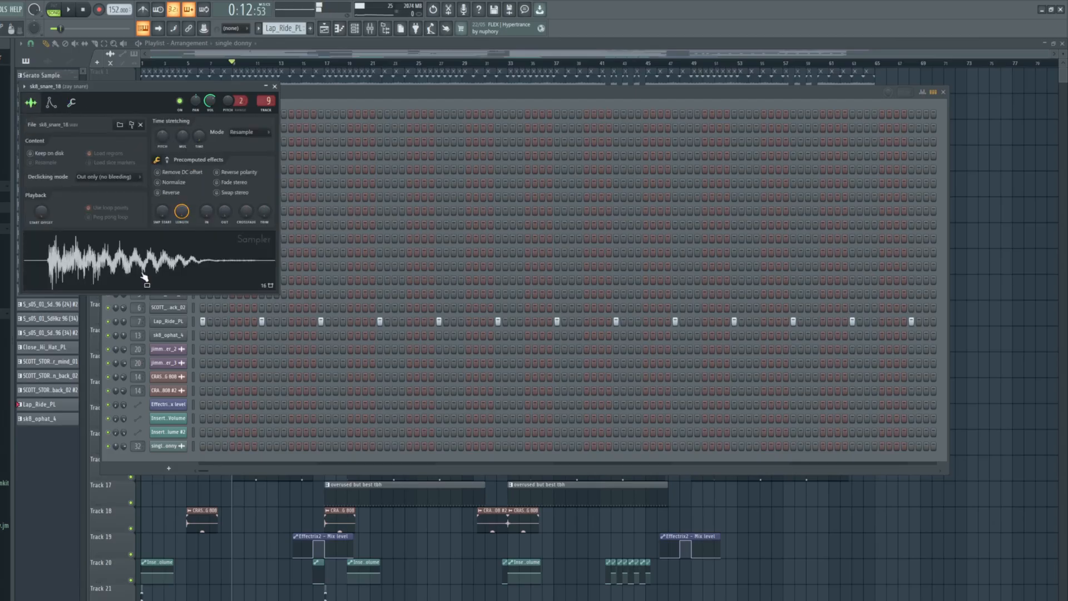
left_click(324, 94)
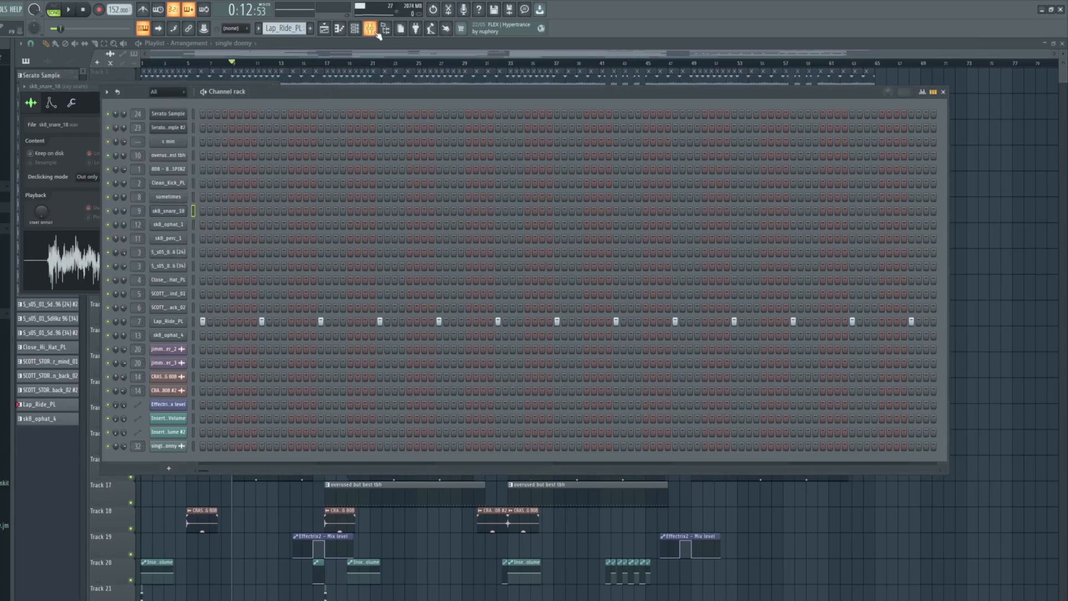
Show the mixer slightly higher on the screen and inspect the Fruity parametric EQ 2 on the 808 track
left_click(376, 35)
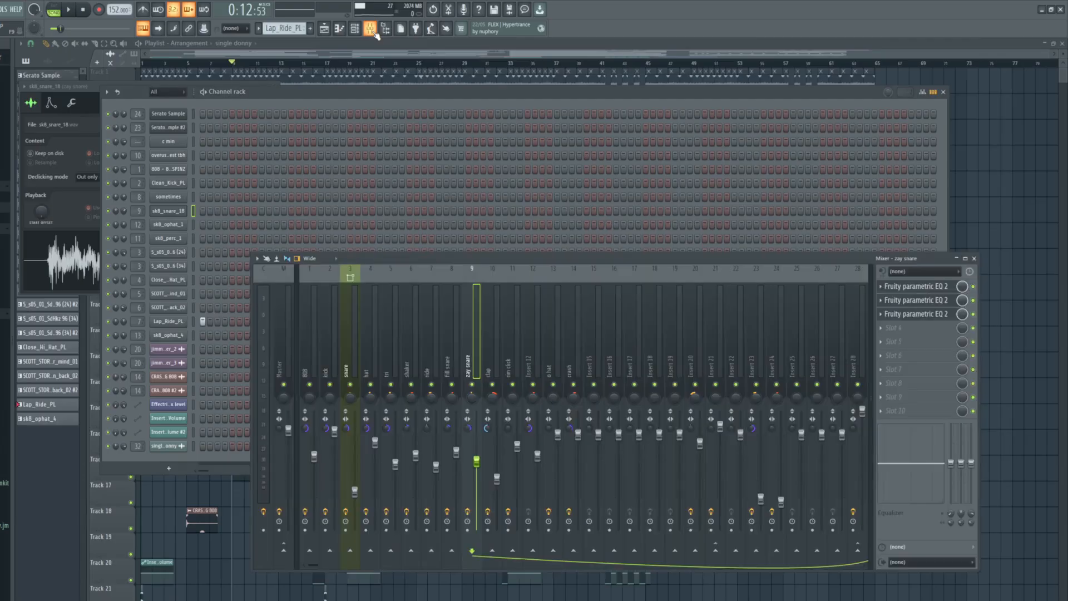
left_click_drag(426, 258, 421, 219)
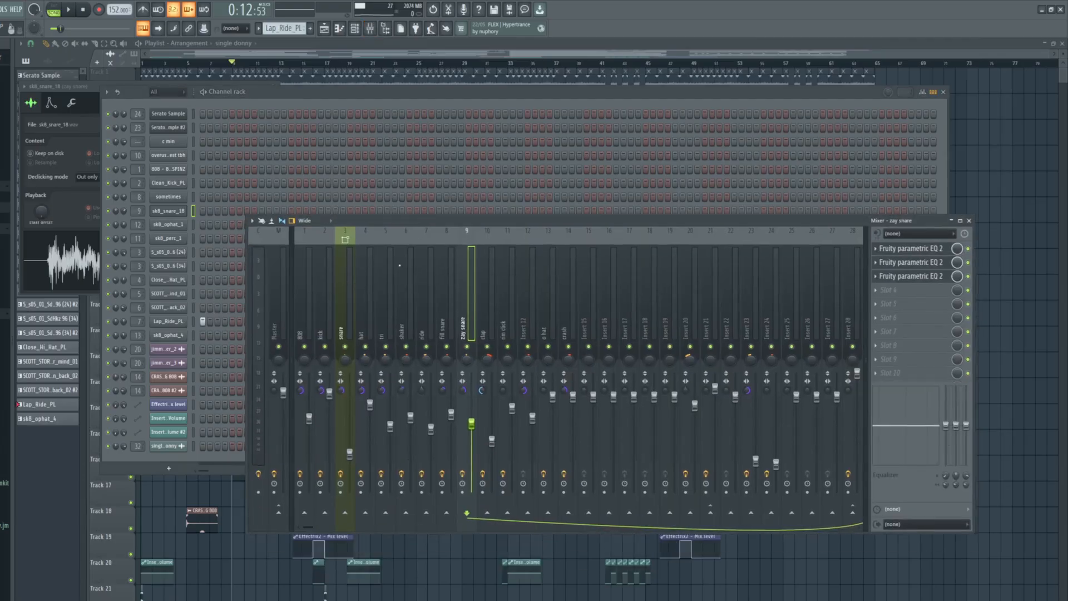
left_click(304, 289)
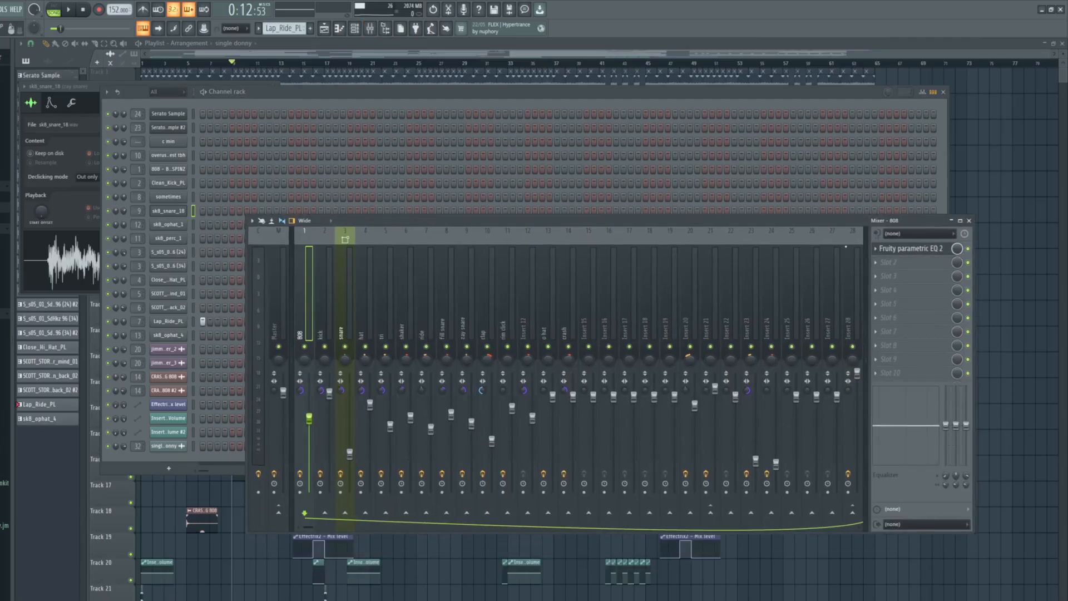
left_click(899, 249)
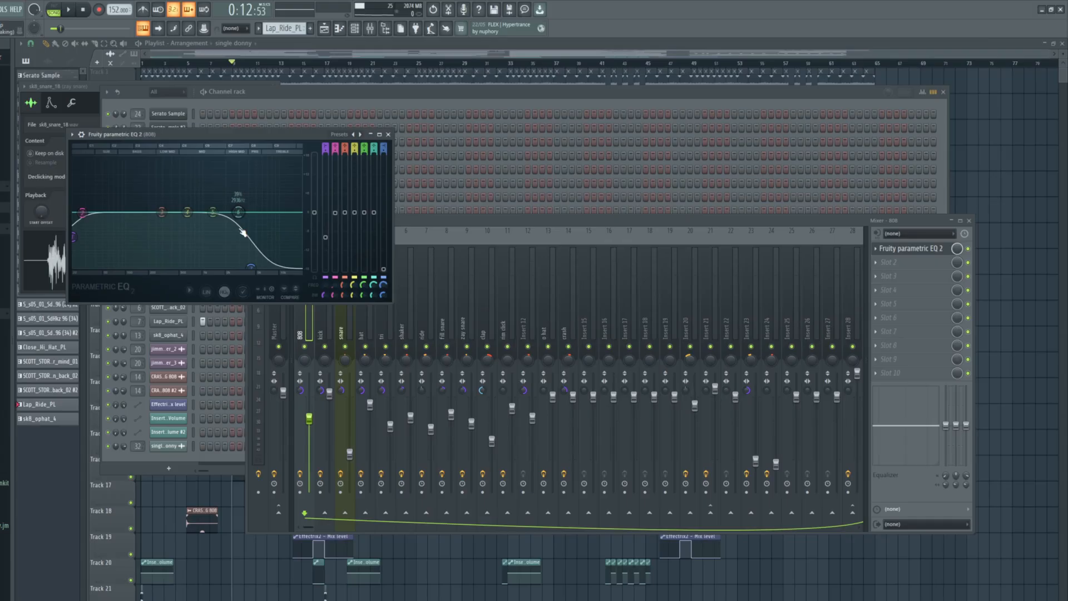
left_click(428, 217)
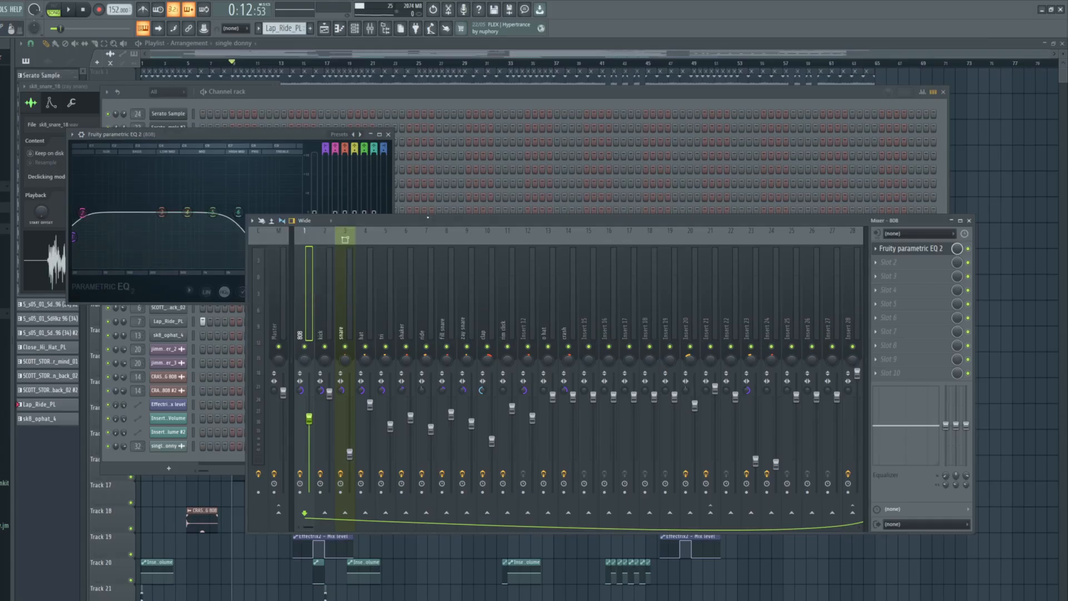
Select the kick mixer track, audition the Clean_Kick_PL sample from its sampler window, and return to the mixer
left_click(323, 283)
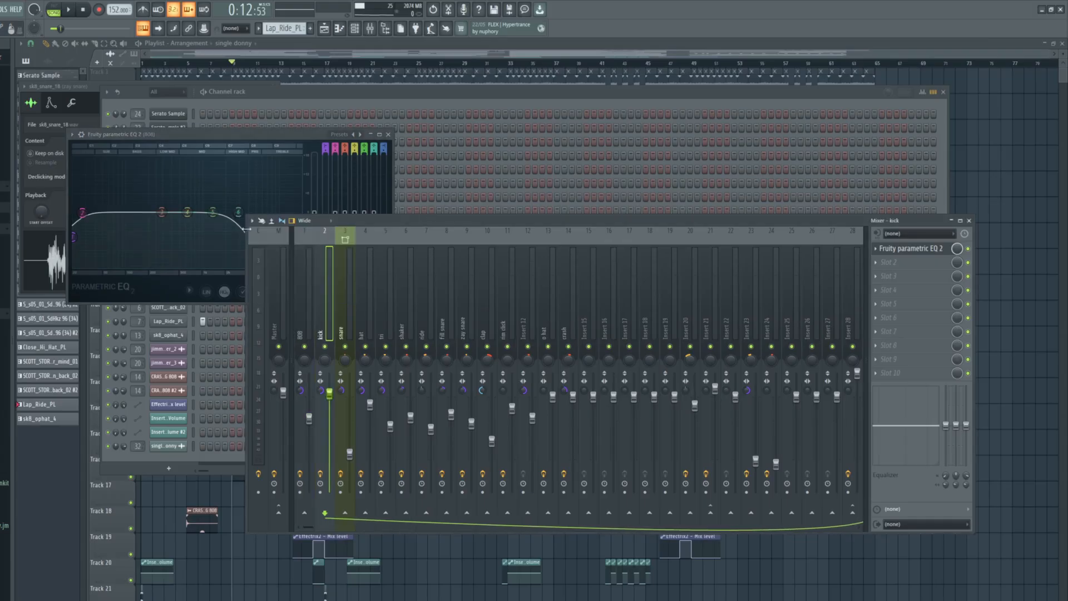
left_click(226, 91)
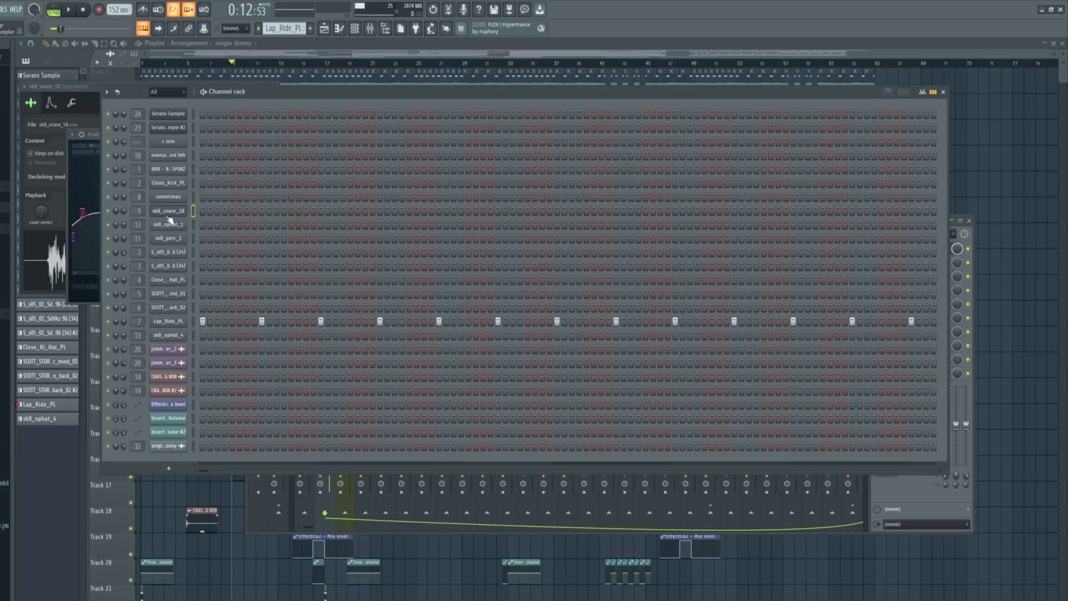
left_click(172, 182)
left_click(103, 174)
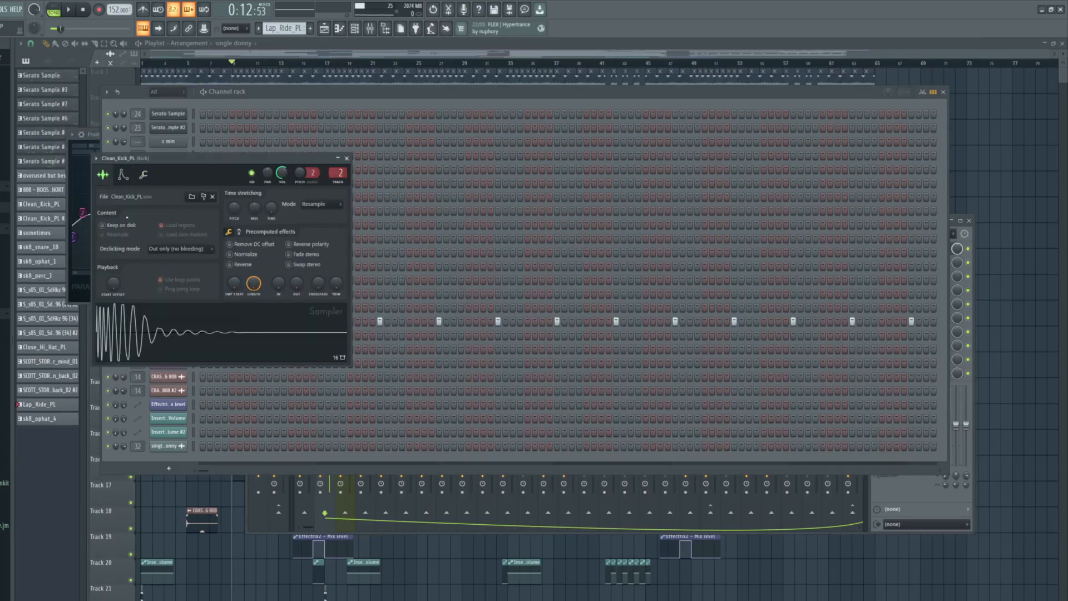
left_click(185, 336)
left_click(964, 428)
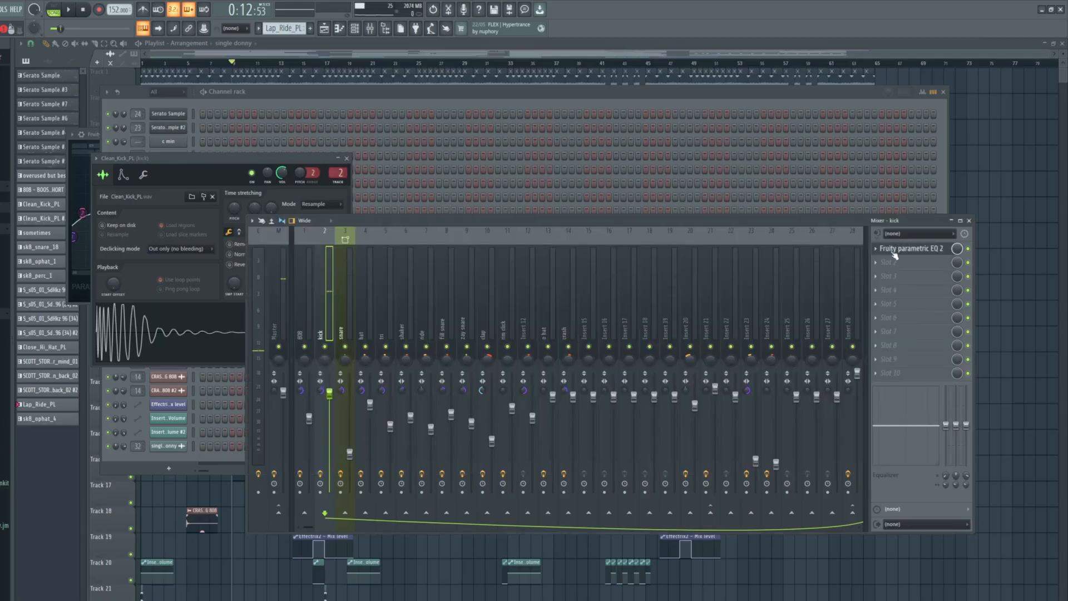
Compare the effect slots of the 808 and kick mixer tracks and inspect the kick's Fruity parametric EQ 2
key("Left")
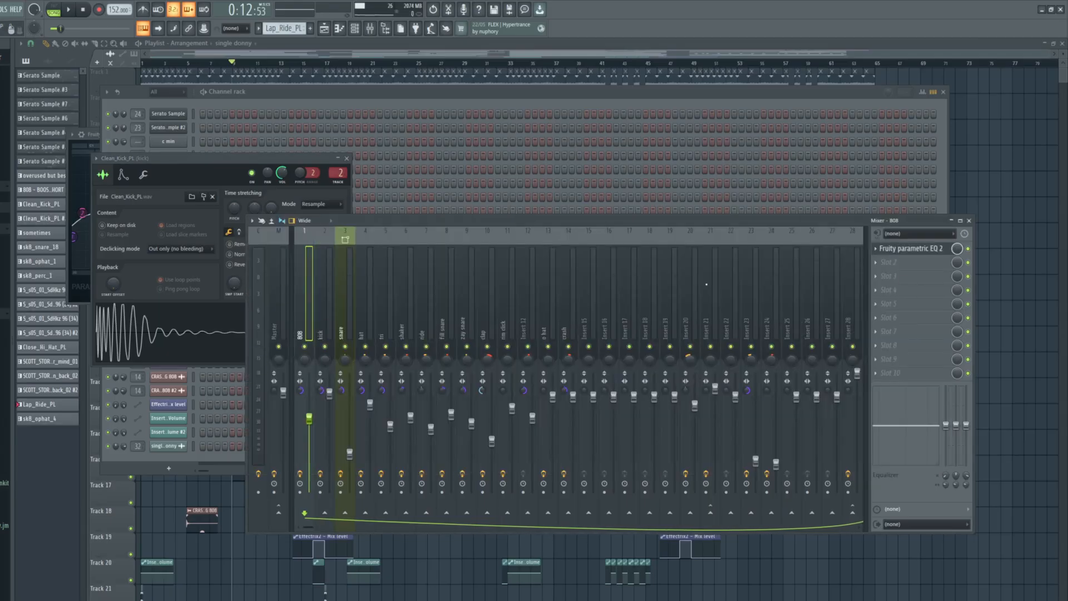
key("Right")
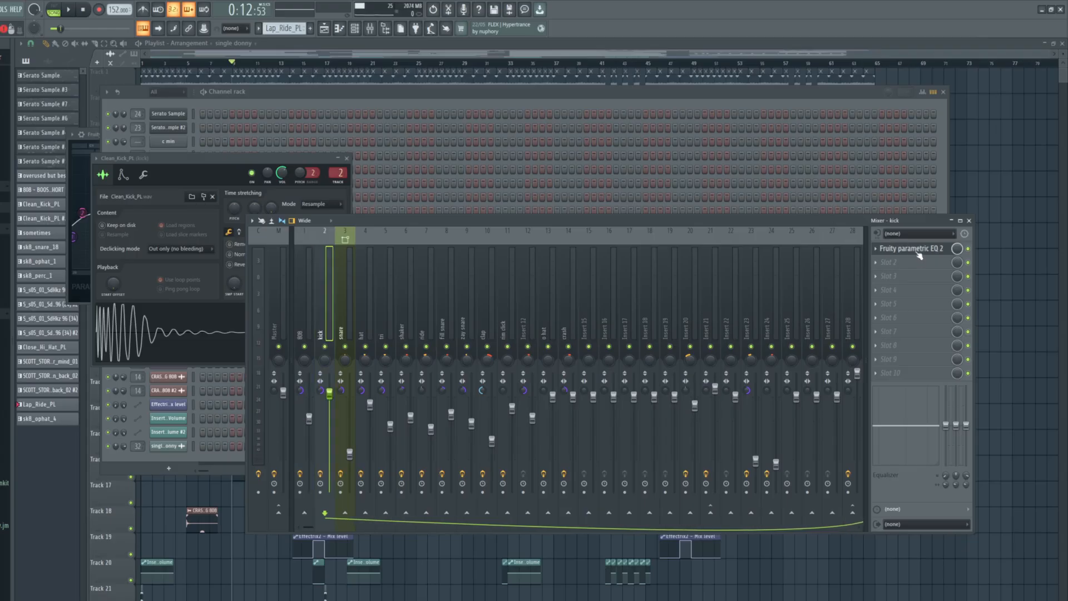
key("Left")
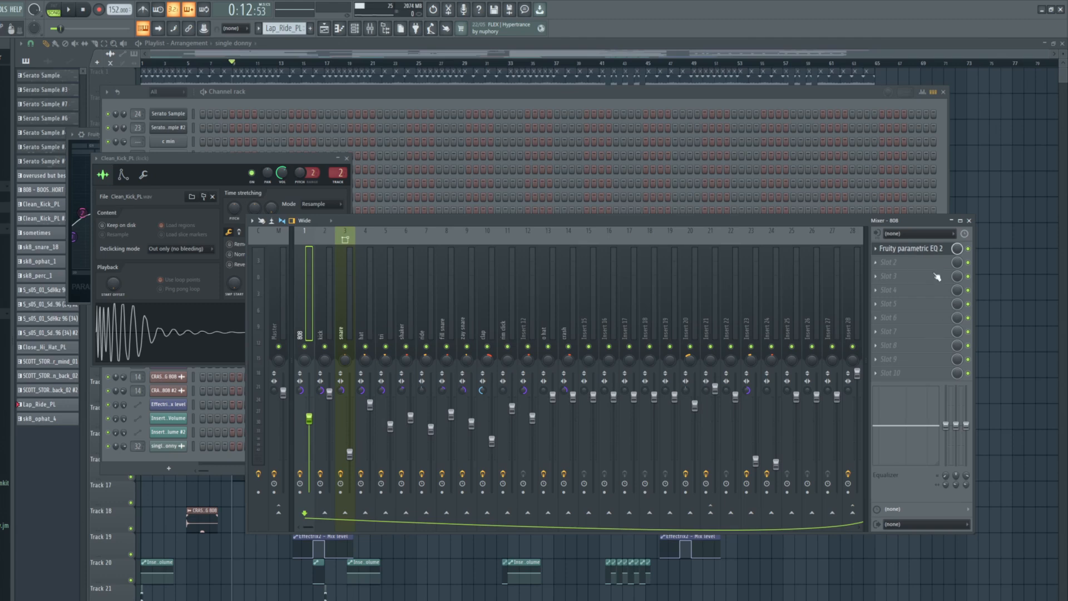
key("Right")
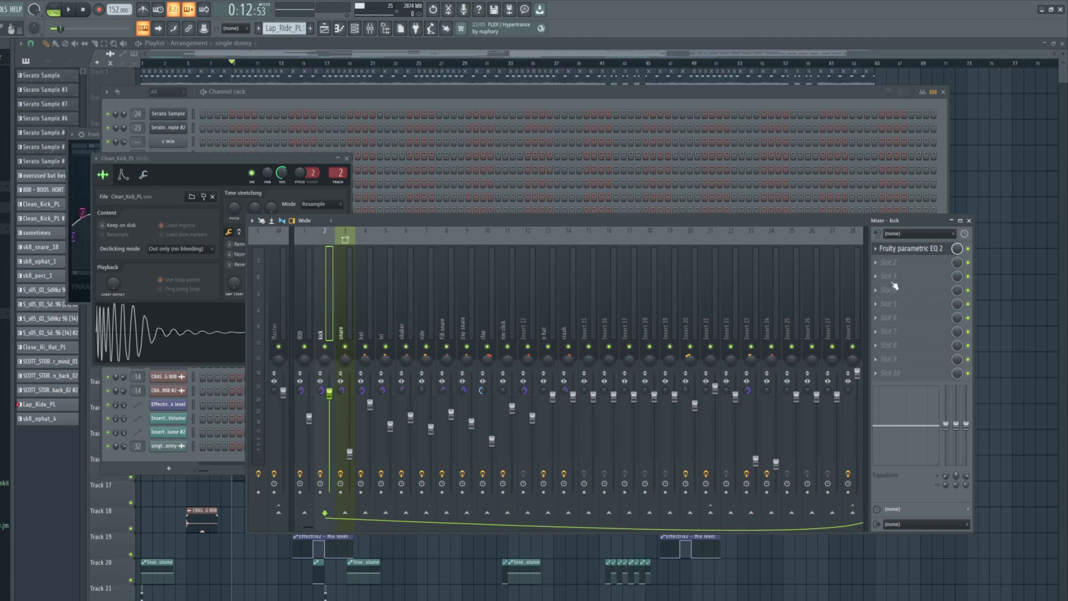
left_click(904, 249)
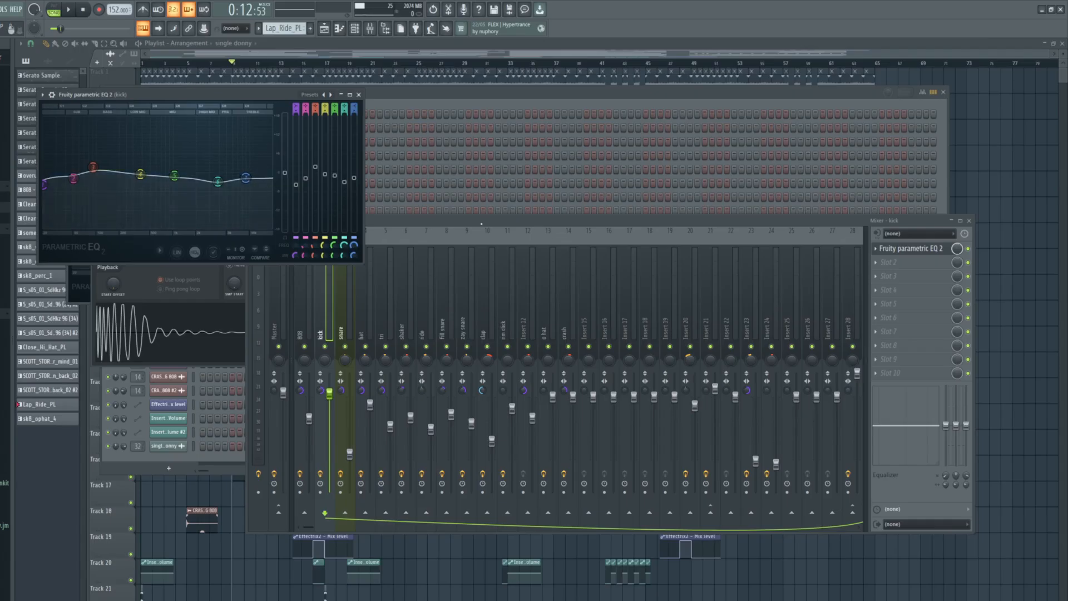
Inspect both Fruity parametric EQ 2 instances on the snare mixer track
left_click(345, 303)
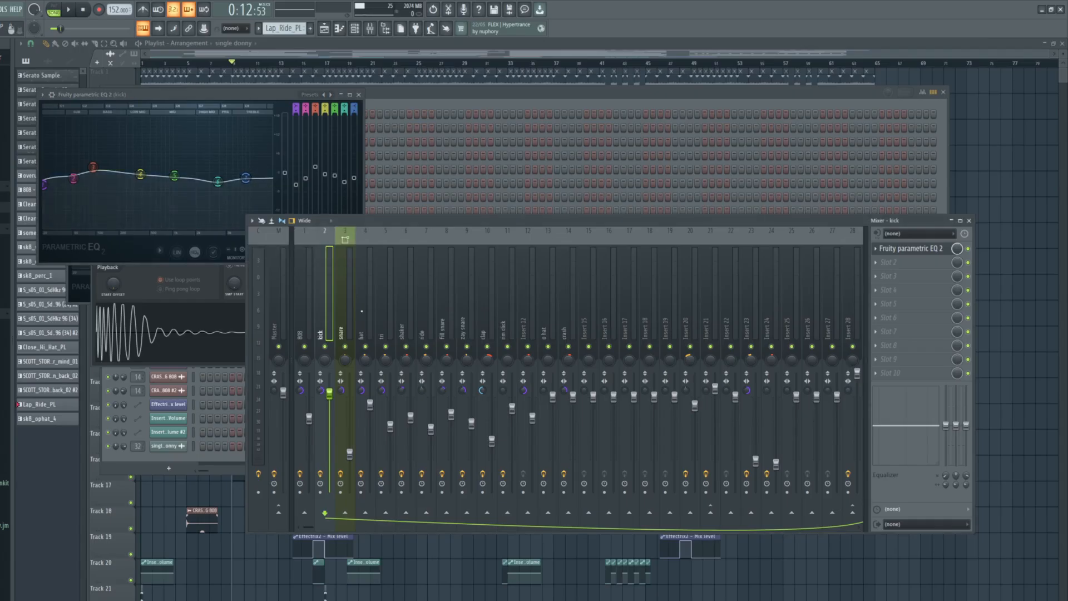
left_click(916, 249)
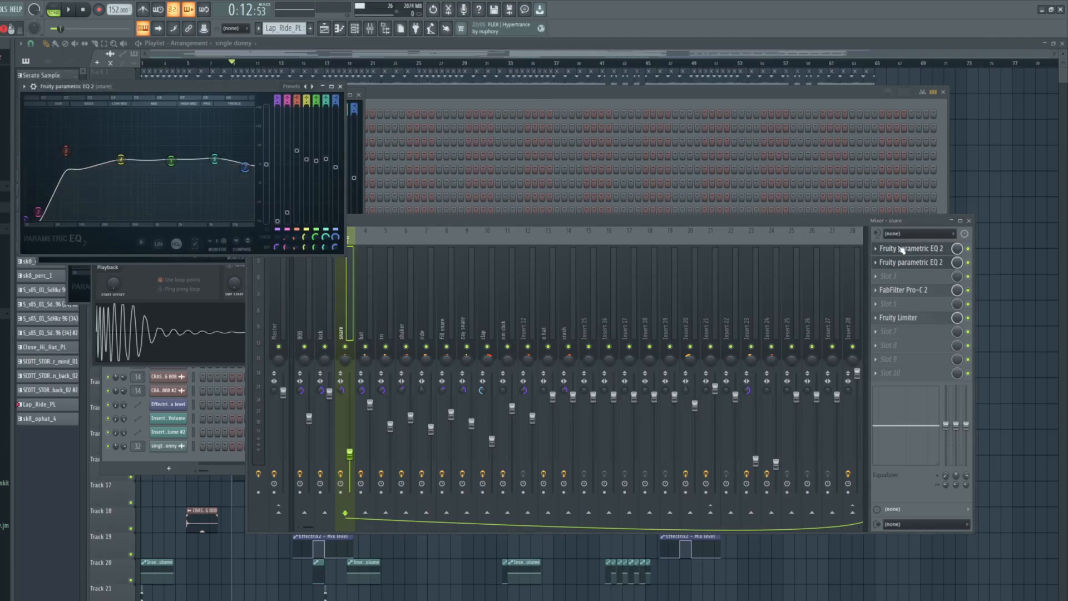
left_click(908, 262)
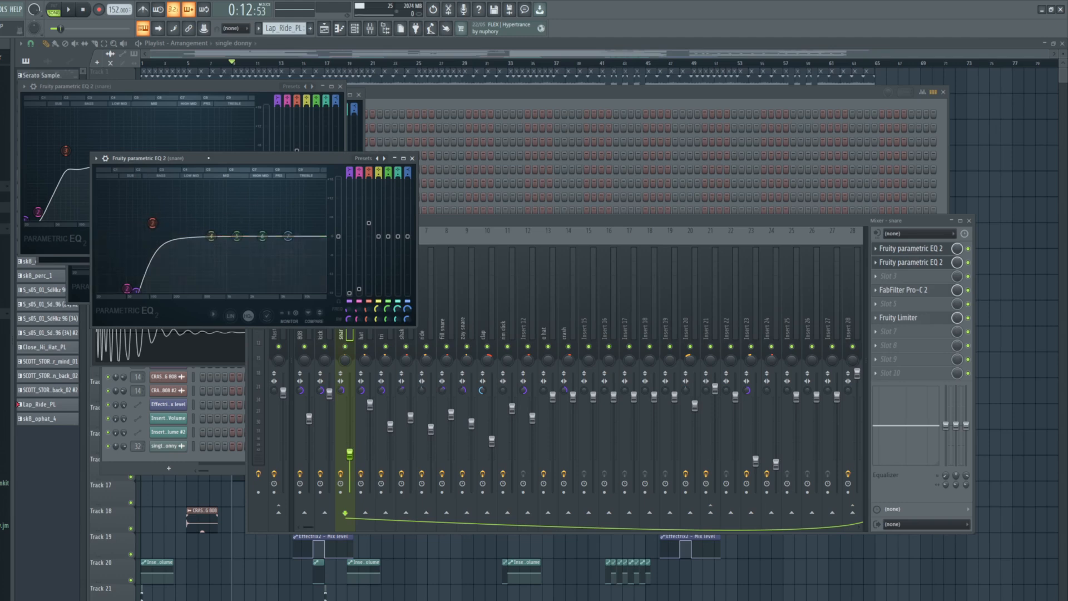
left_click(209, 89)
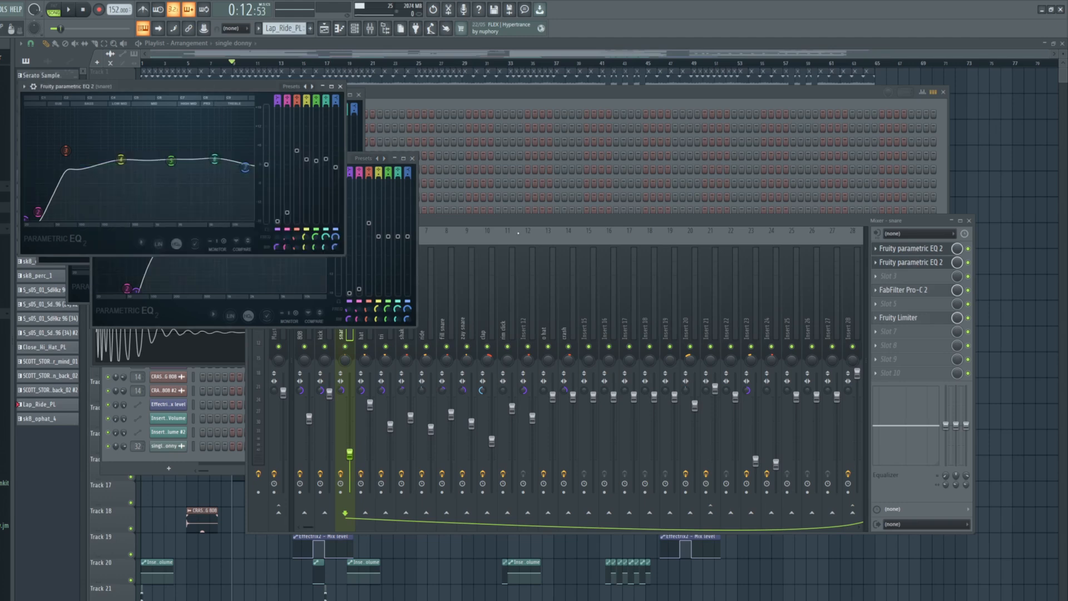
left_click(483, 217)
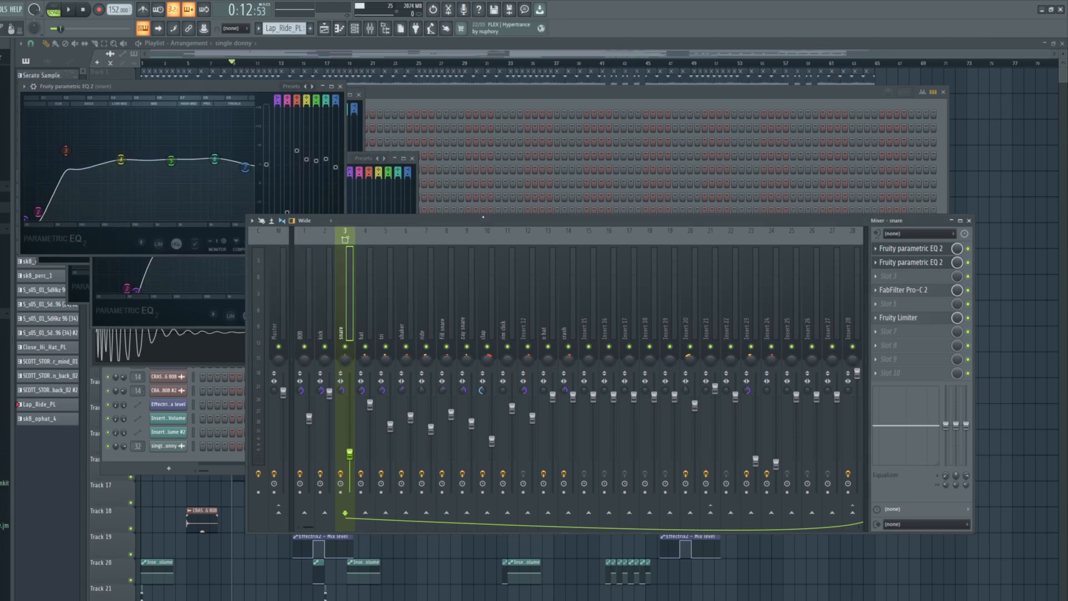
Inspect the FabFilter Pro-C 2 and Fruity Limiter on the snare mixer track and start playback to watch them work
left_click(905, 290)
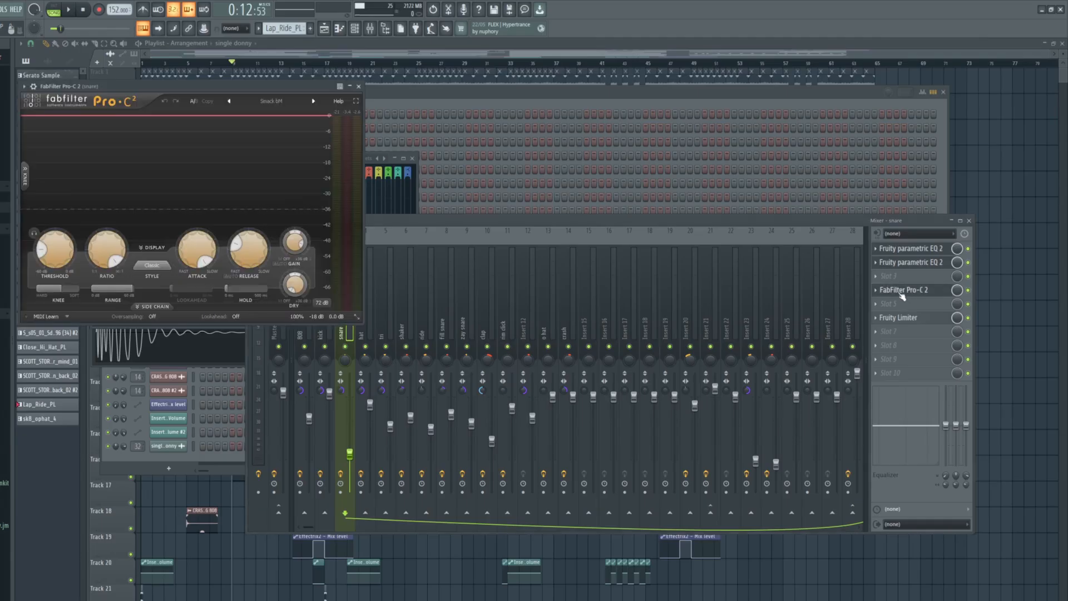
left_click(920, 319)
key("space")
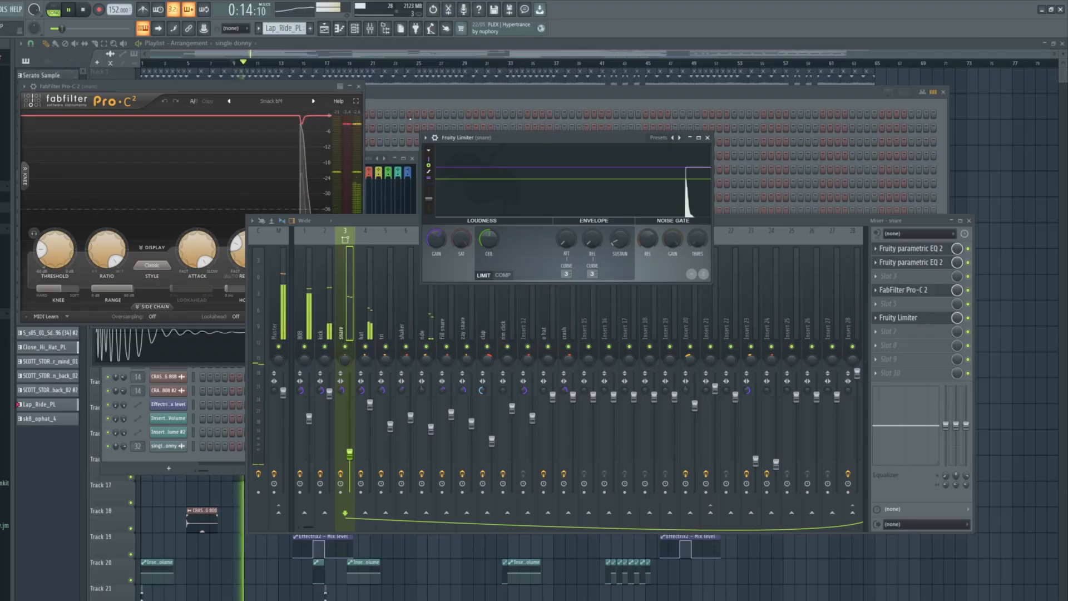
Compare the snare during playback with FabFilter Pro-C 2 and Fruity Limiter bypassed and re-enabled, and stop playback
left_click(969, 290)
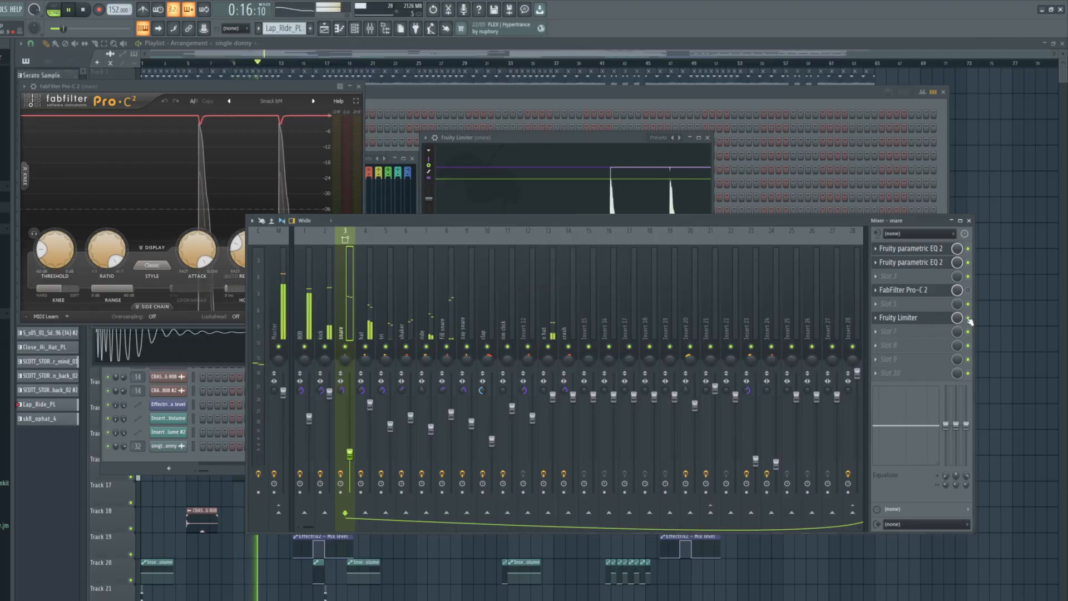
left_click(968, 317)
left_click(968, 290)
left_click(968, 318)
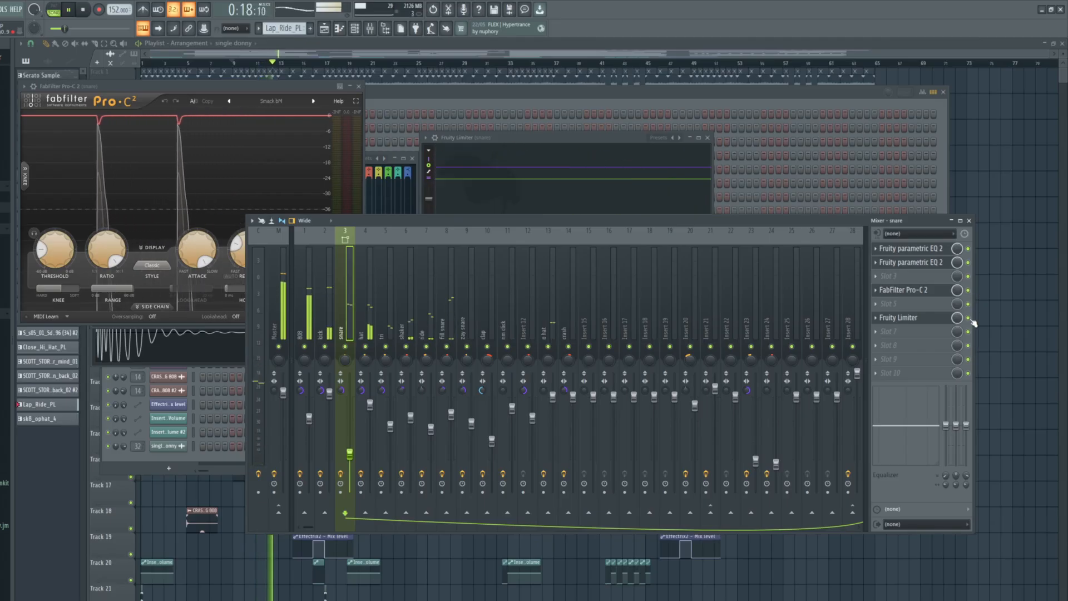
key("space")
Select the hat mixer track and compare its soloed sound with both Fruity parametric EQ 2 instances bypassed and re-enabled
left_click(371, 268)
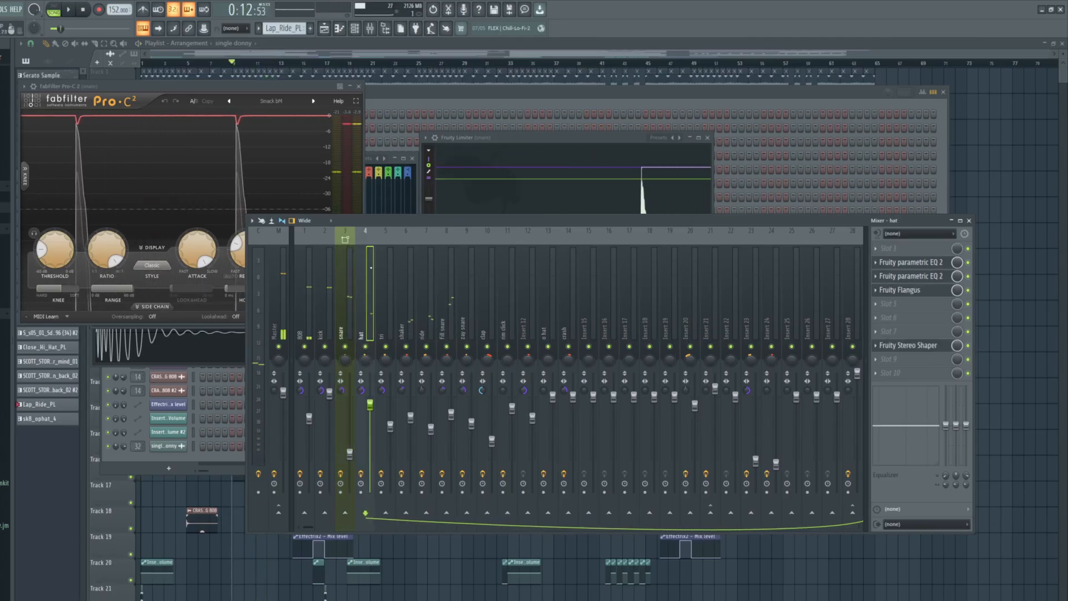
key("space")
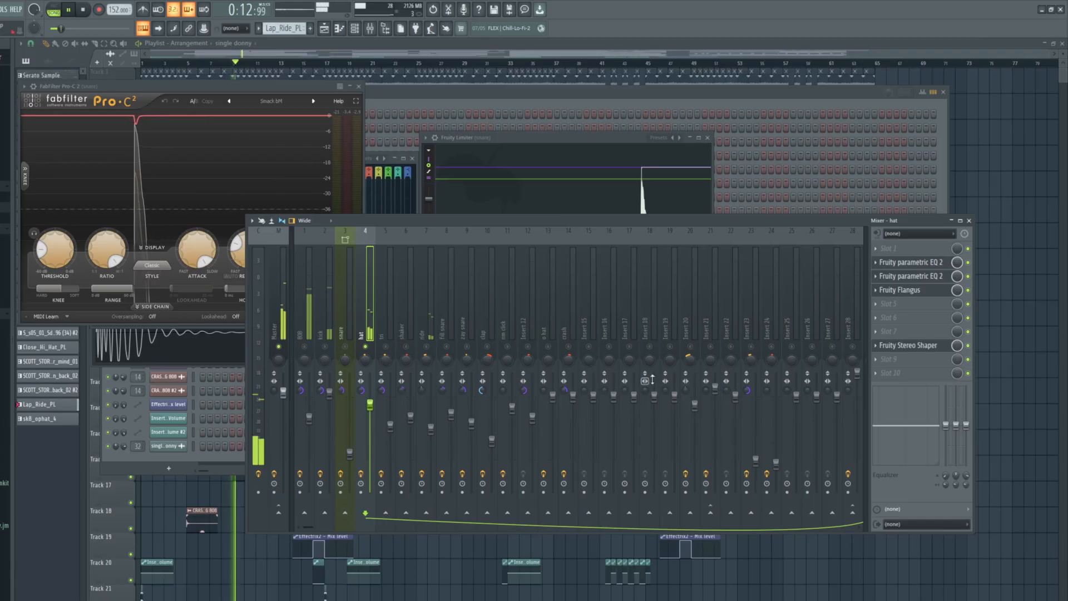
left_click(969, 262)
left_click(969, 276)
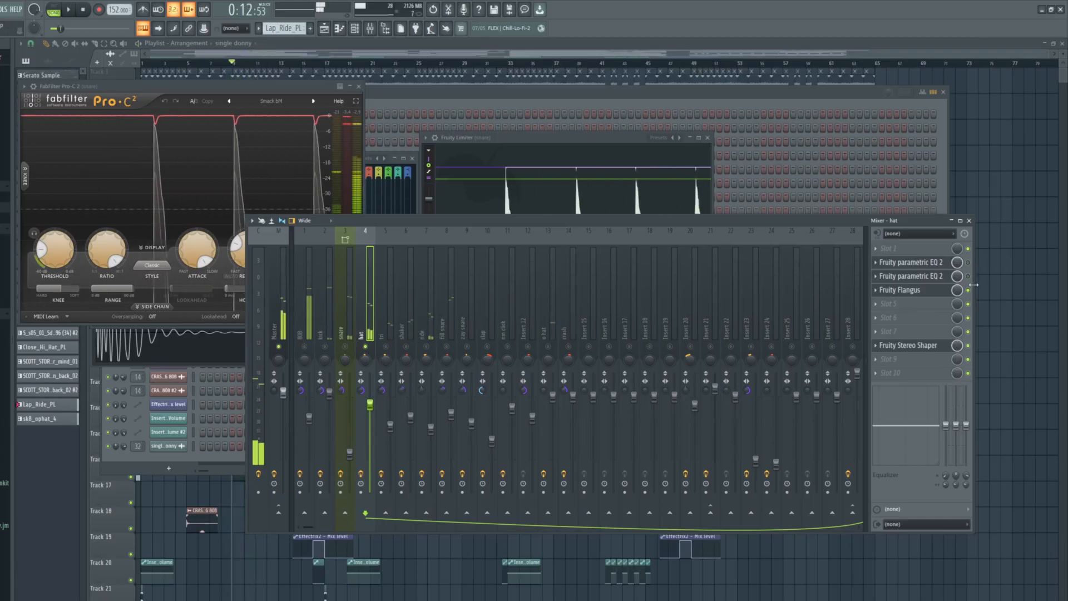
left_click(969, 276)
left_click(968, 263)
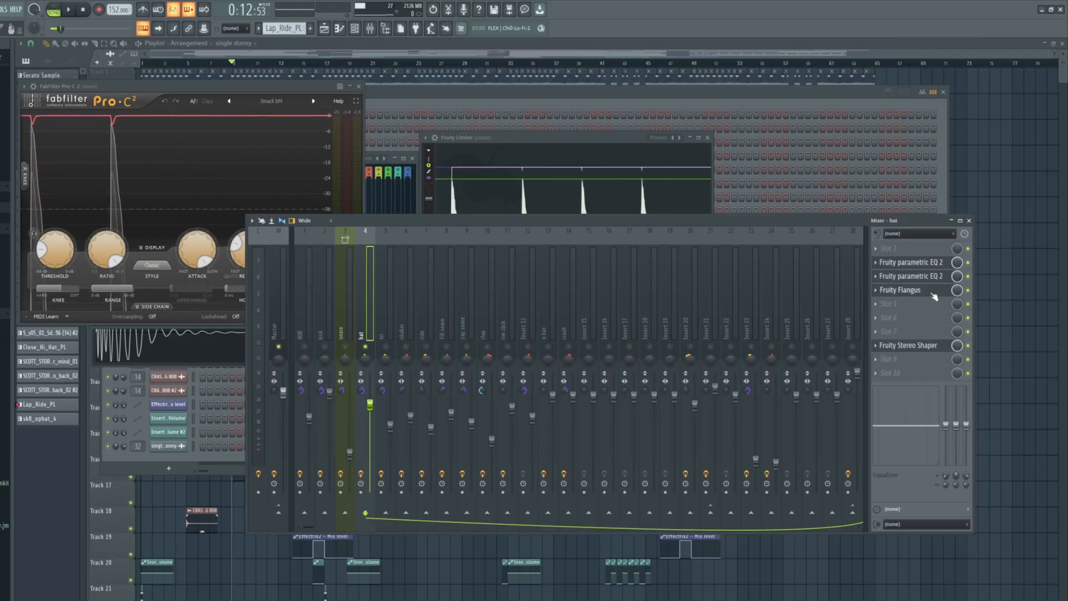
Move Fruity Flangus above both equalizers on the hat track and inspect the track's EQ, Flangus and Fruity Stereo Shaper settings
left_click_drag(907, 290, 899, 263)
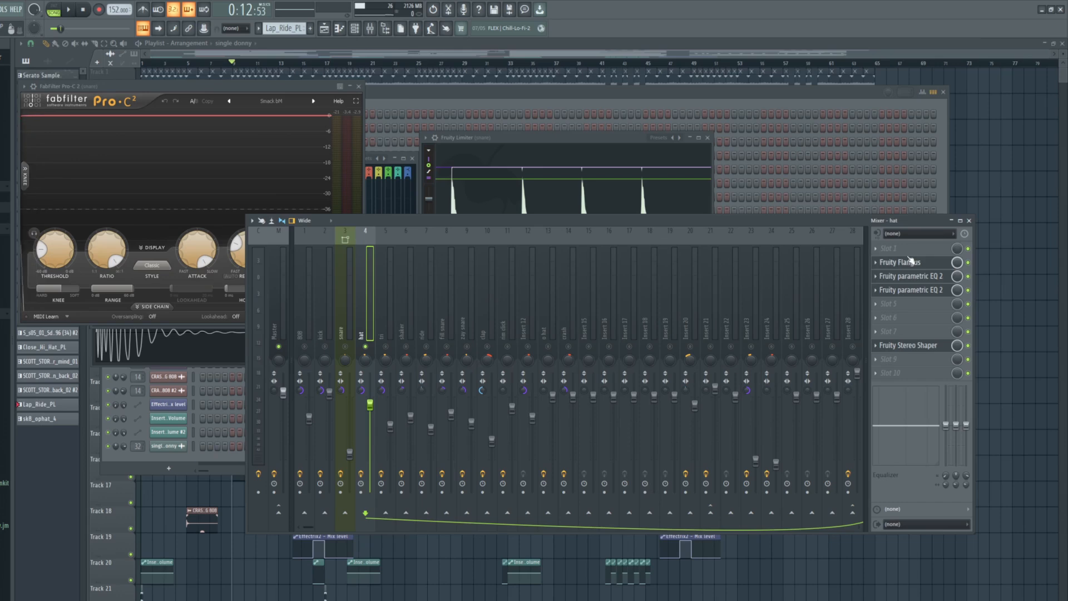
left_click(908, 276)
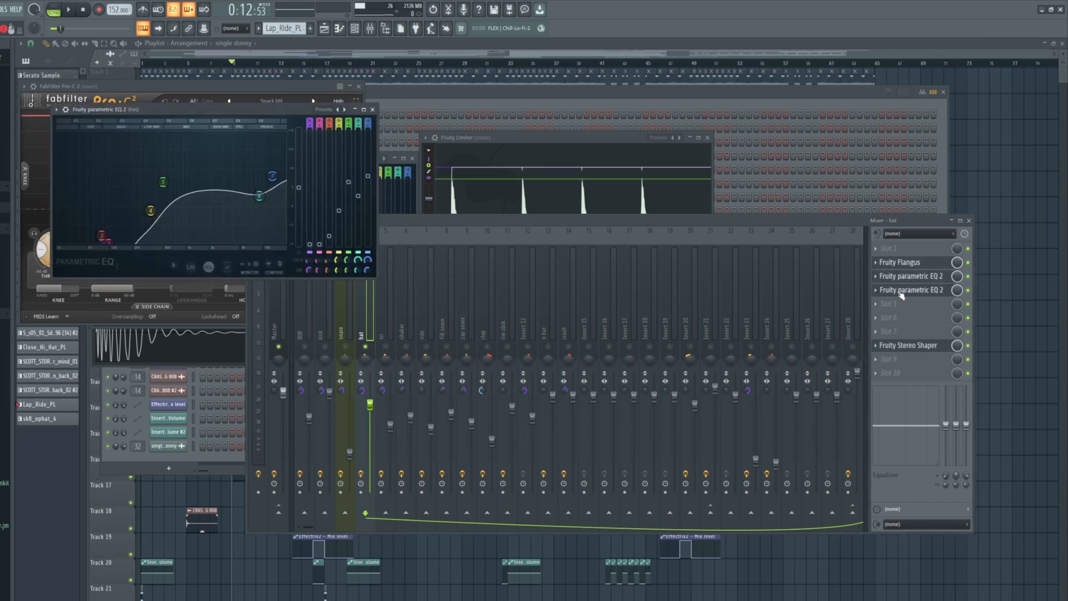
left_click(906, 263)
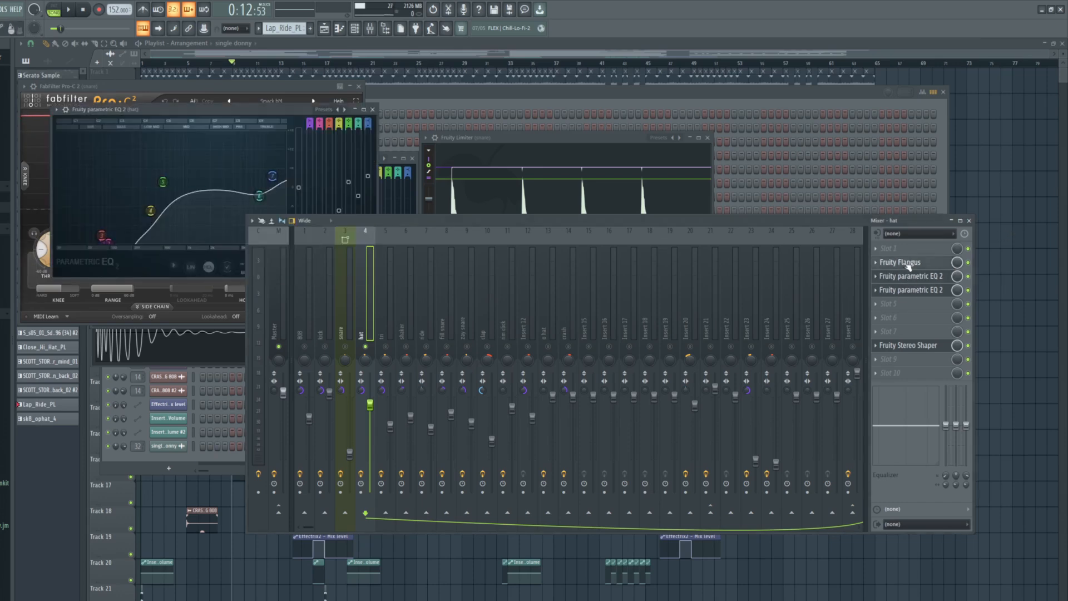
left_click(921, 290)
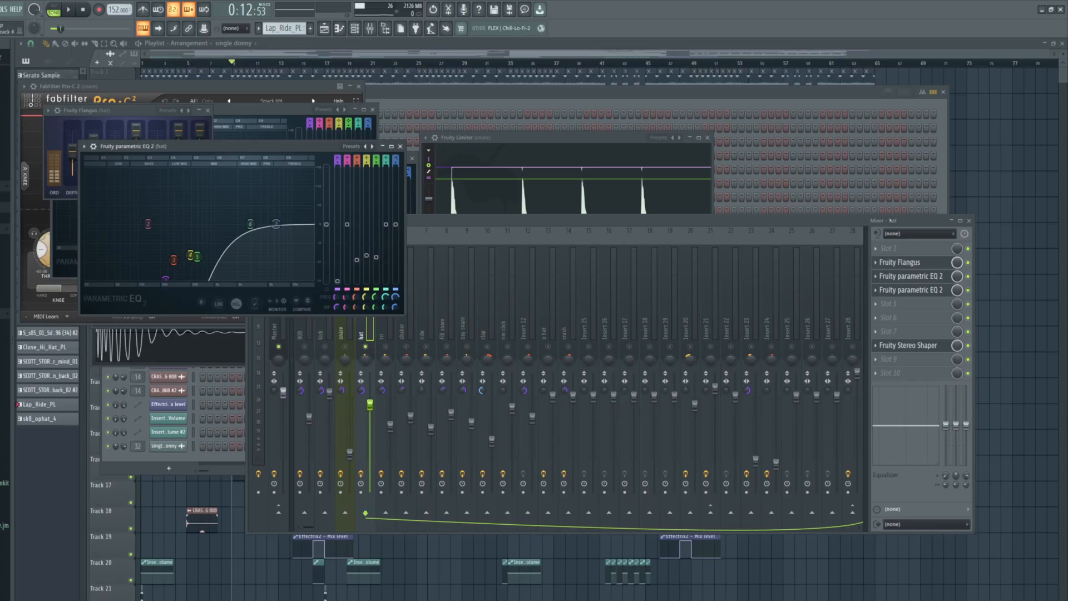
left_click(937, 345)
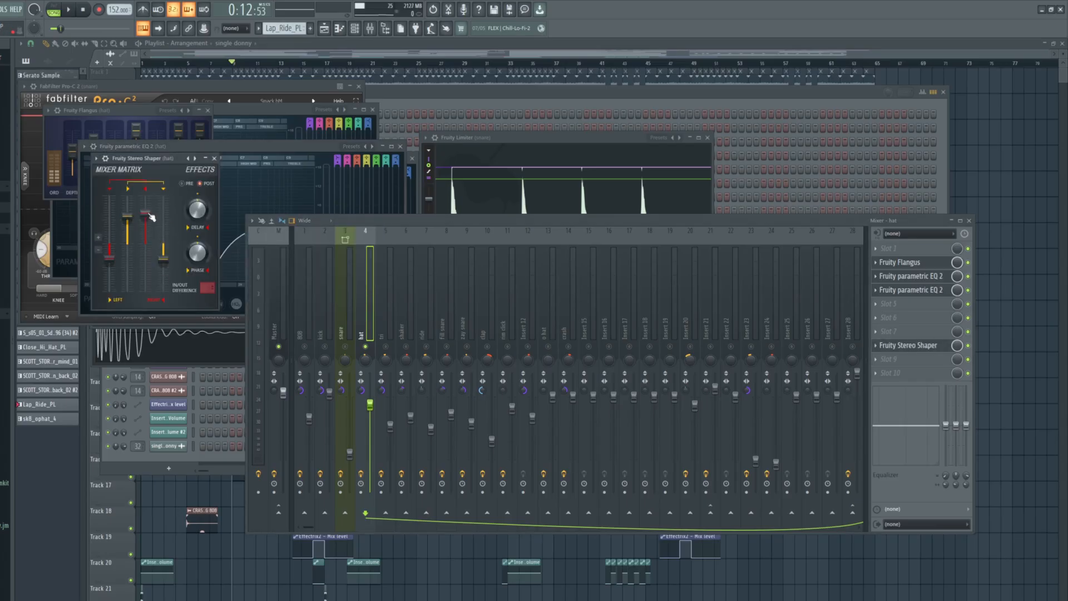
Inspect the Fruity parametric EQ 2 on the tri mixer track and the one on the shaker track
left_click(386, 277)
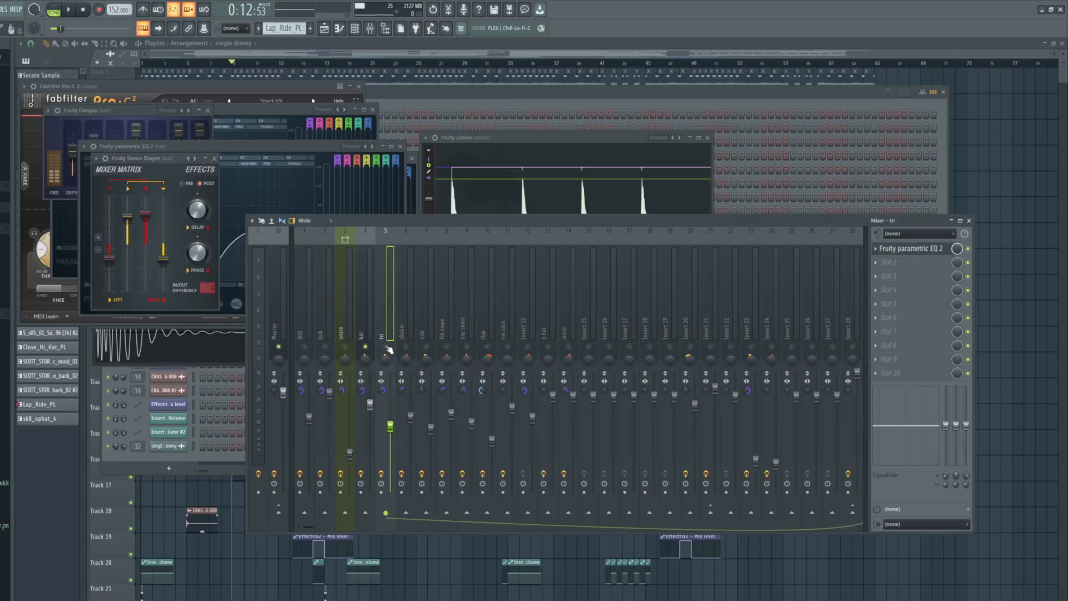
left_click(924, 249)
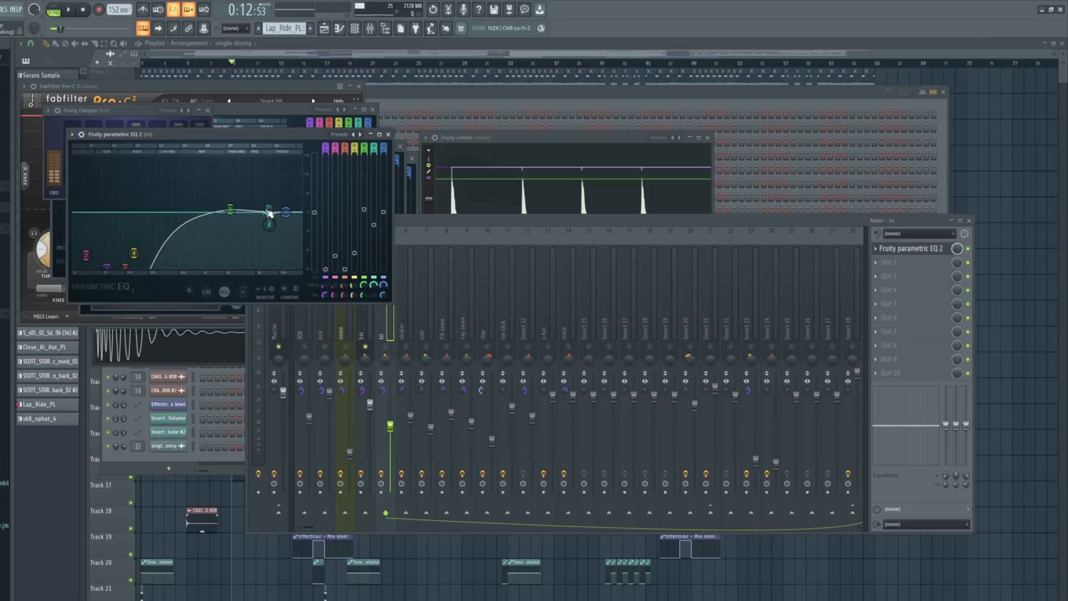
left_click(457, 219)
left_click(404, 275)
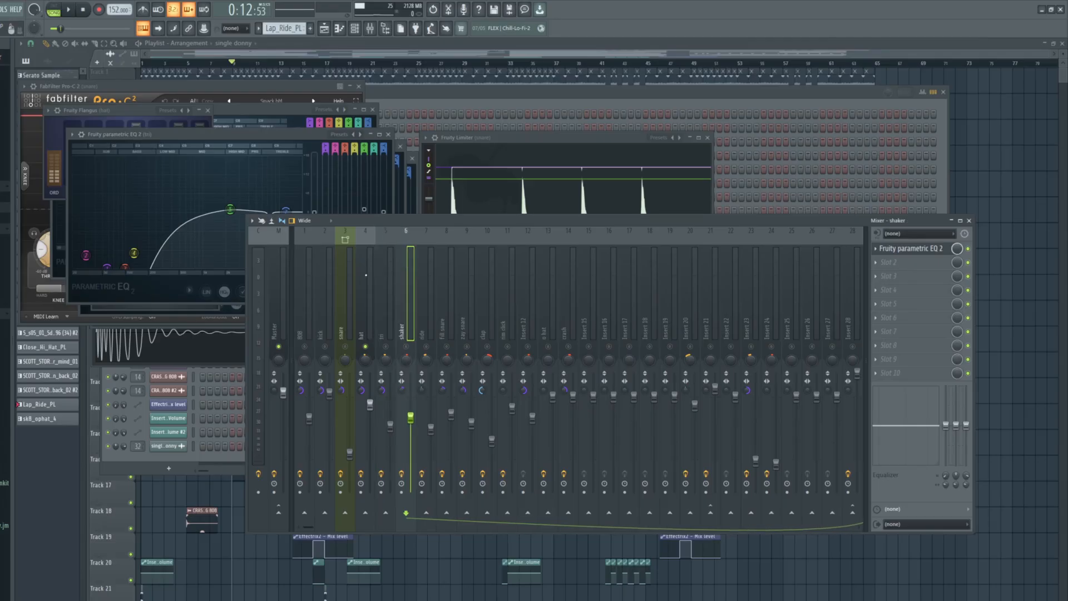
left_click(910, 248)
left_click(412, 312)
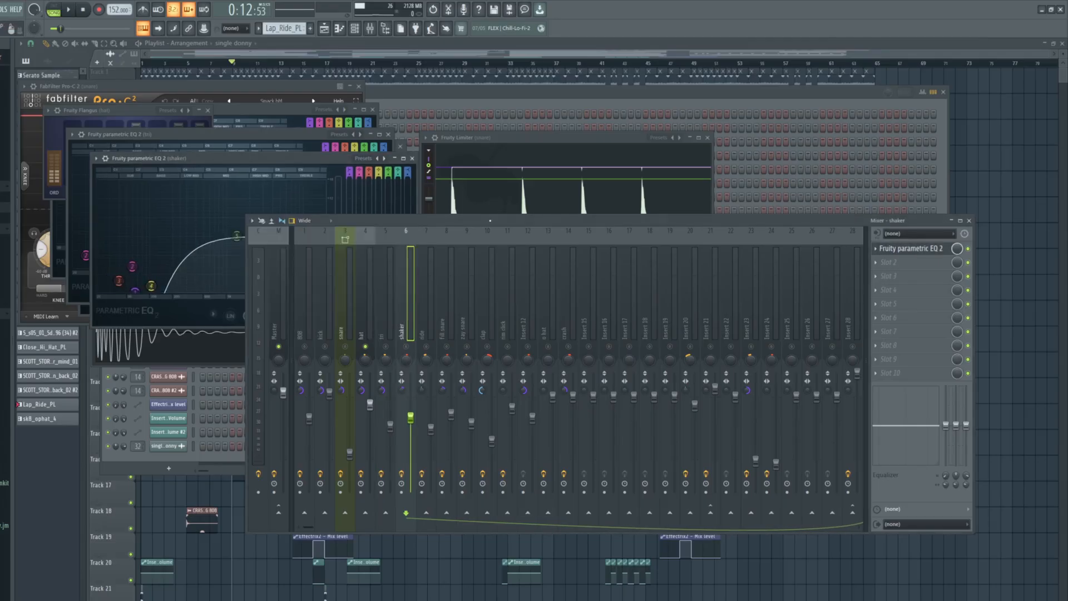
Select the ride mixer track and inspect its two Fruity parametric EQ 2 instances and its Fruity Limiter
left_click(426, 282)
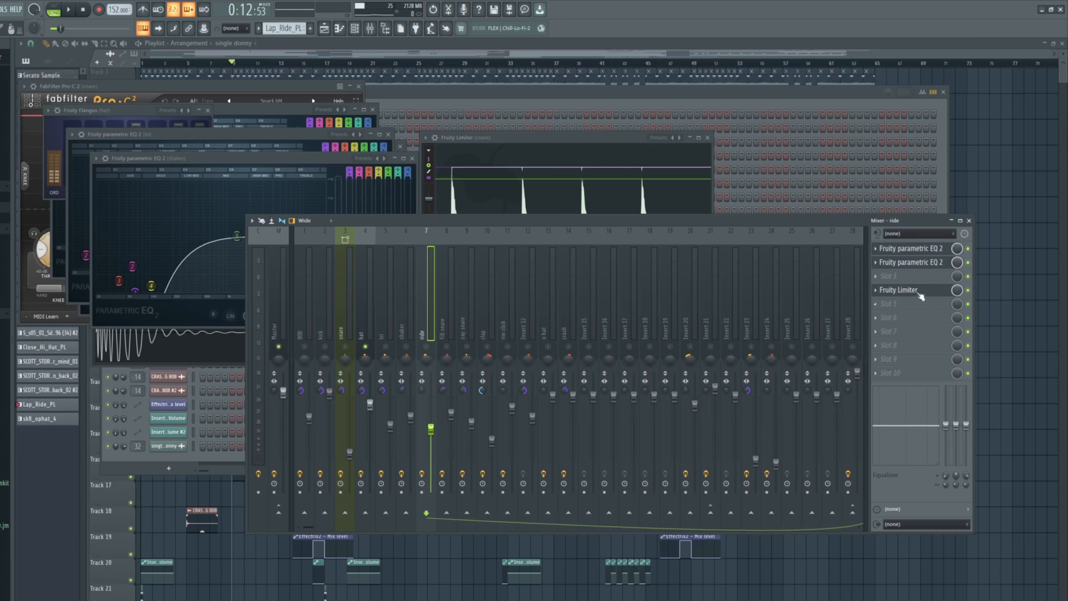
left_click(911, 249)
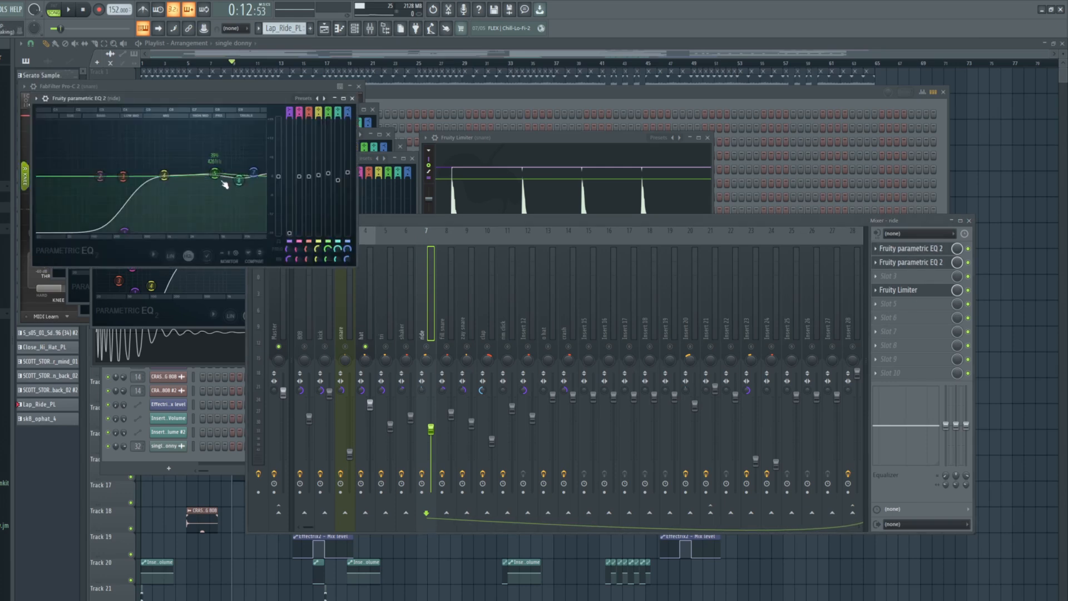
left_click(926, 266)
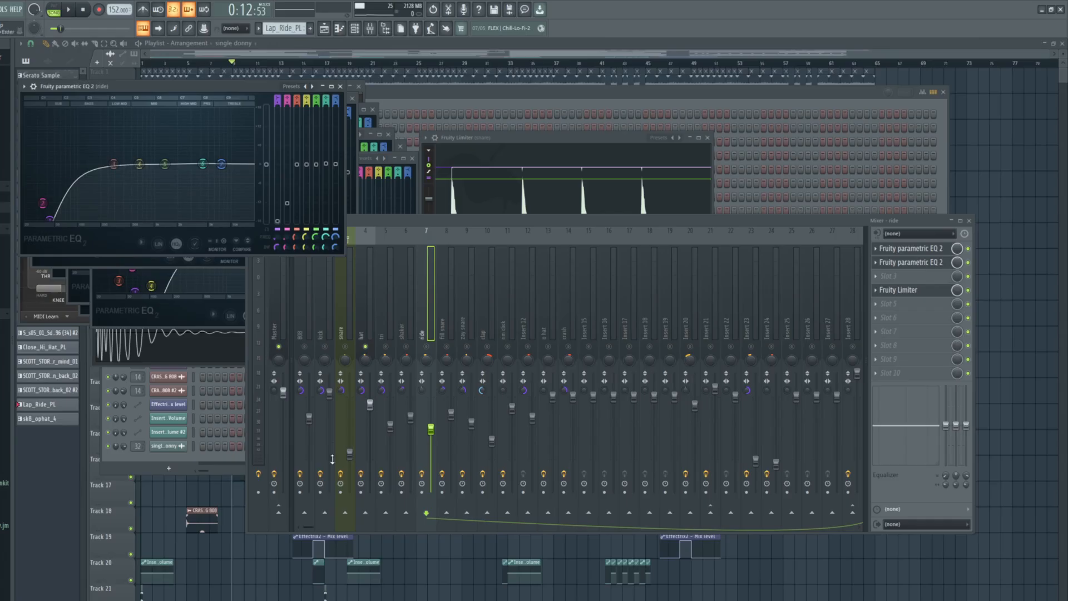
left_click(929, 290)
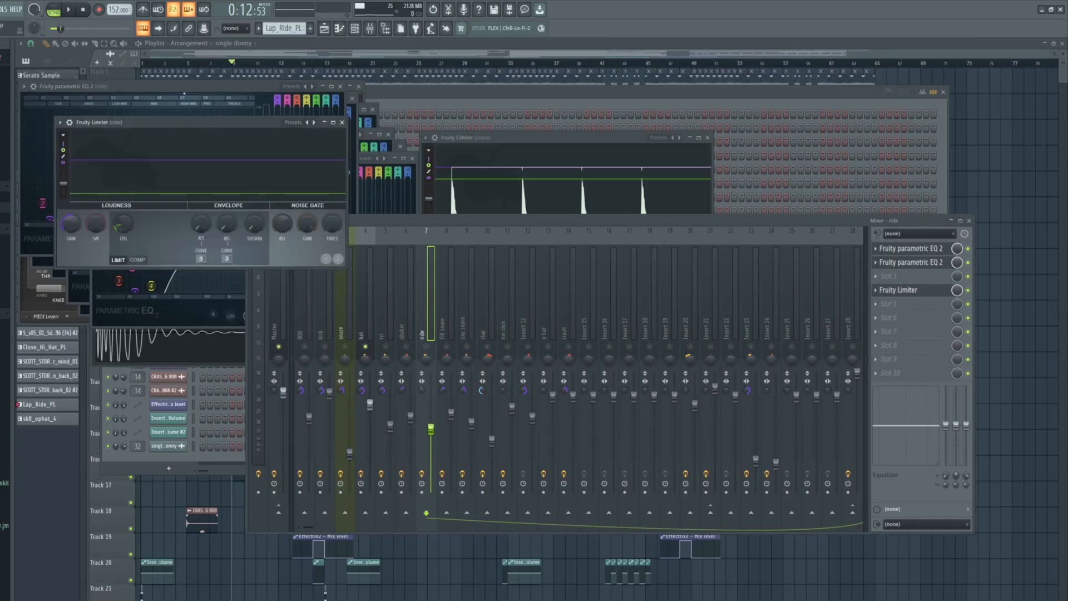
Play the beat and compare the soloed ride track with Fruity Limiter bypassed and re-enabled, stopping playback at the end
key("space")
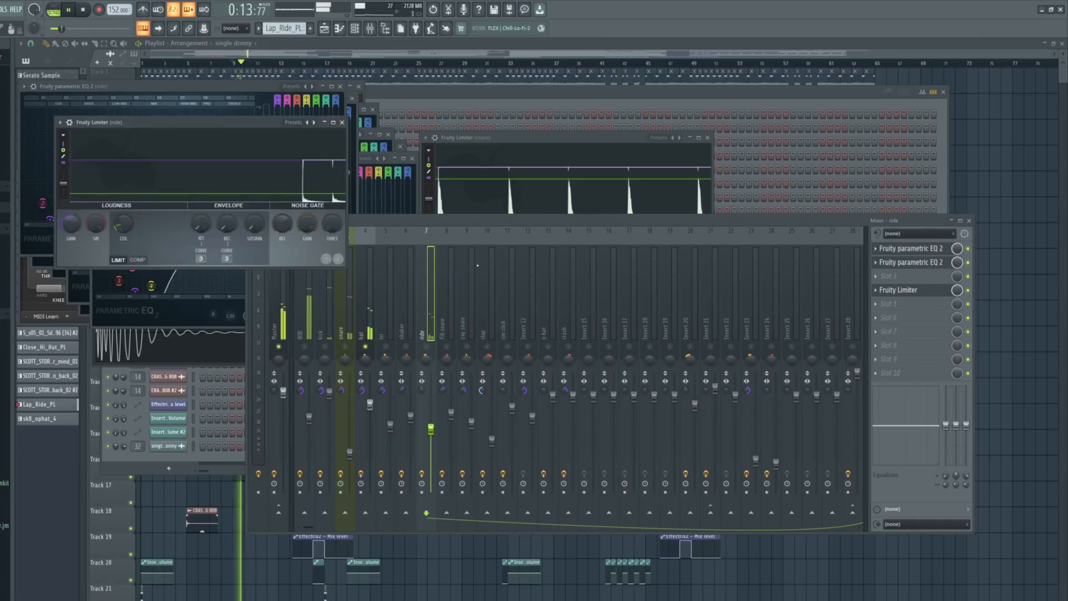
key("space")
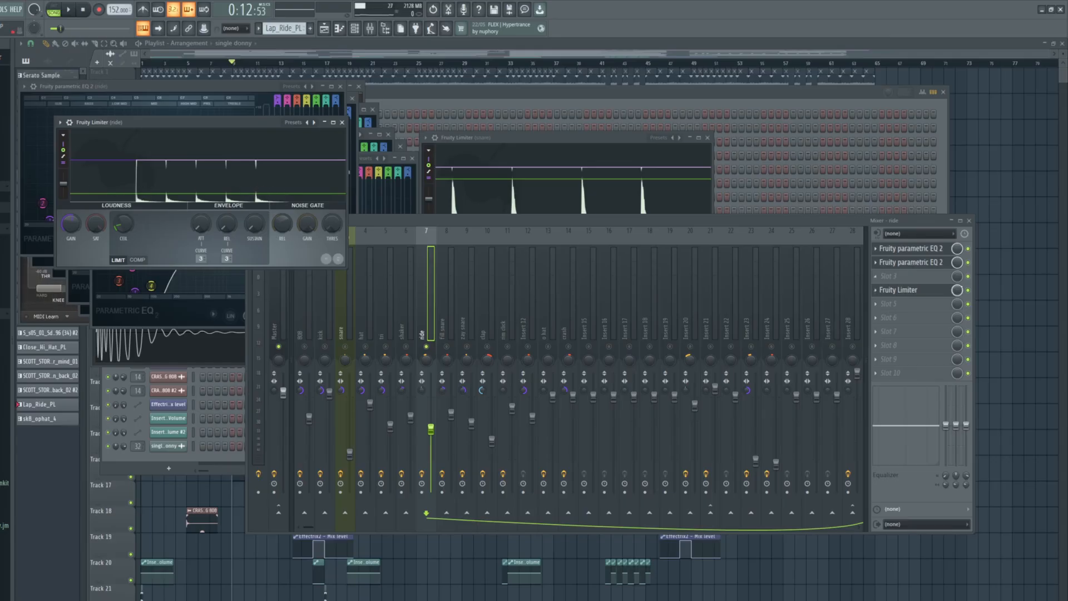
key("space")
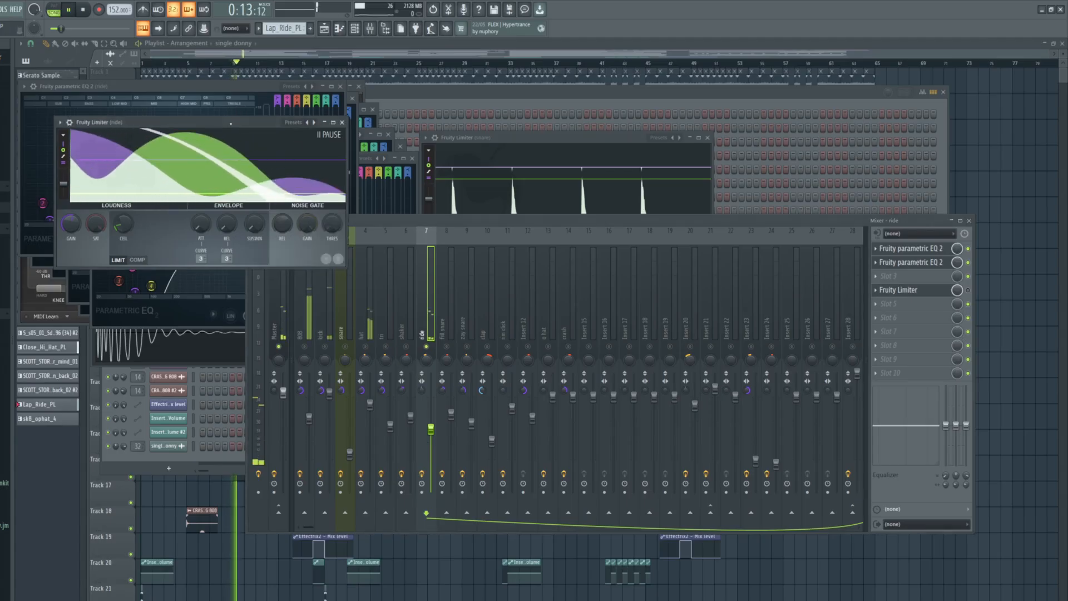
left_click(968, 291)
key("space")
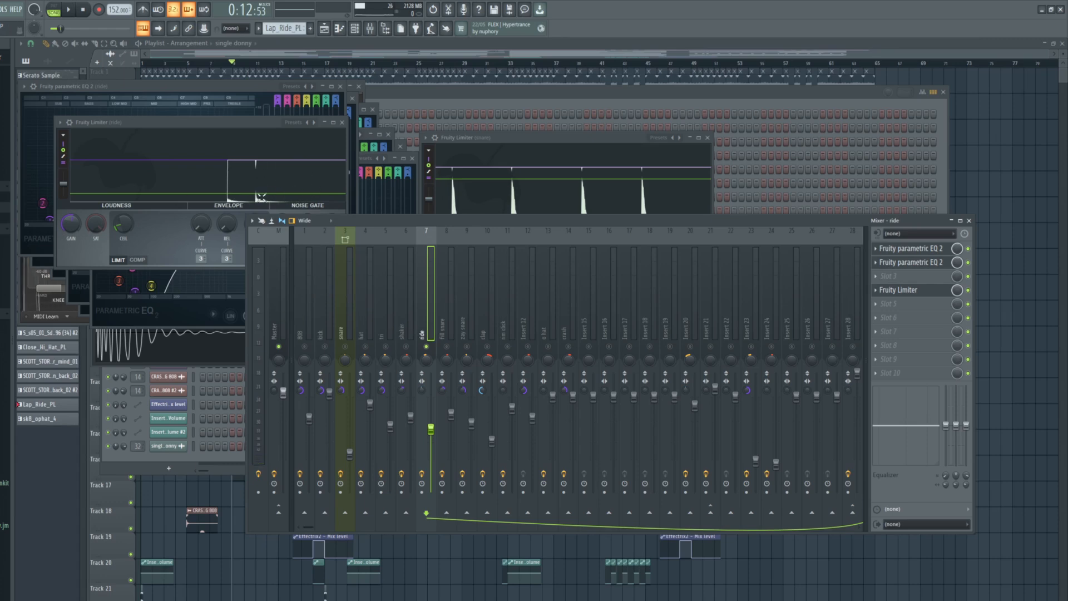
Inspect the first Fruity parametric EQ 2 on the fill snare track, and show the channel rack behind the mixer with that track selected
left_click(444, 261)
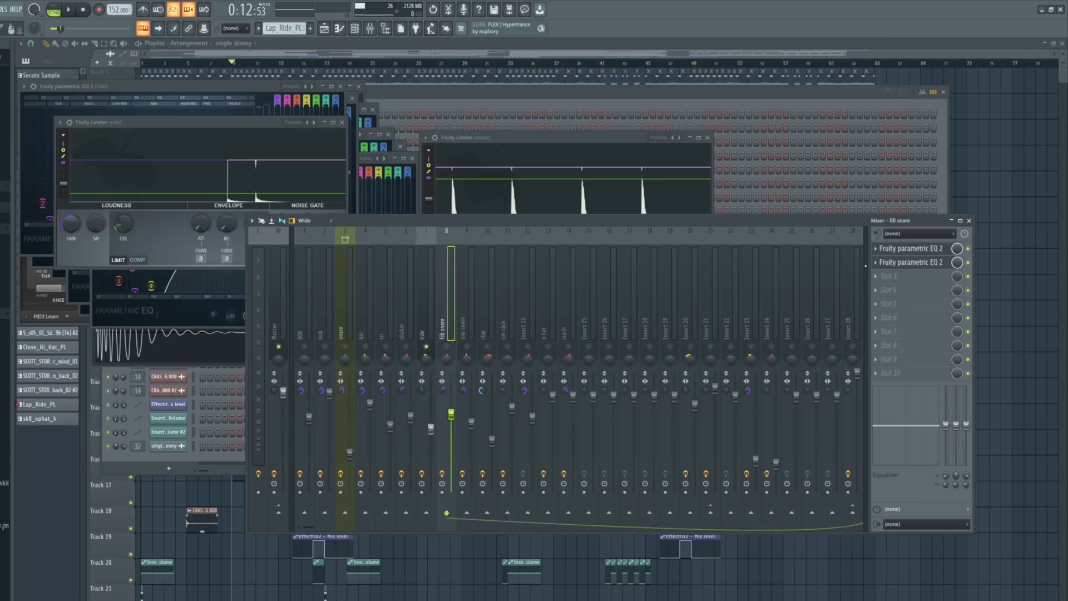
left_click(912, 249)
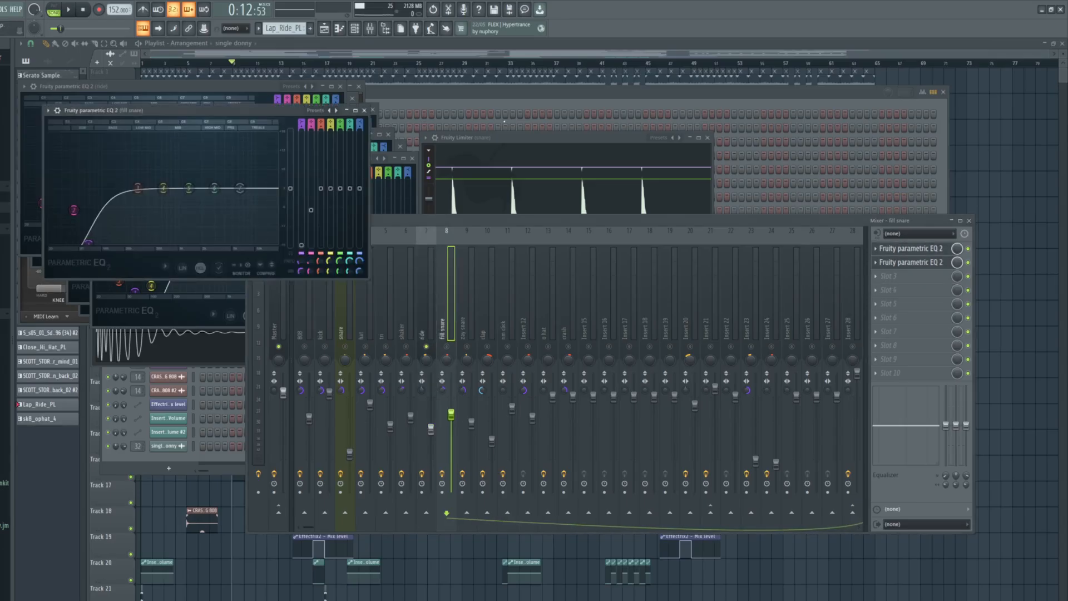
key("F6")
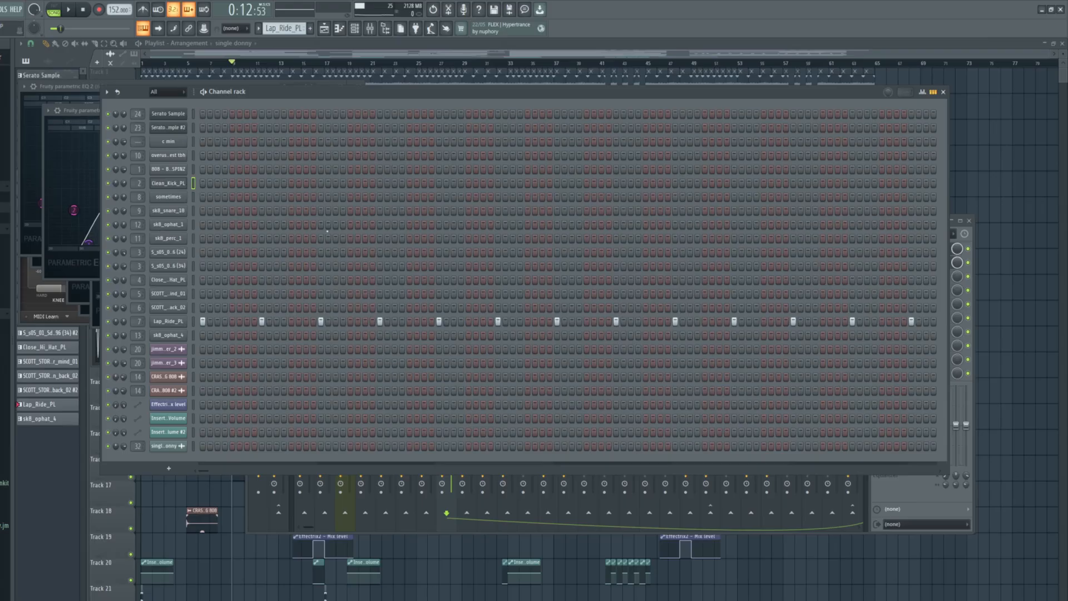
key("F9")
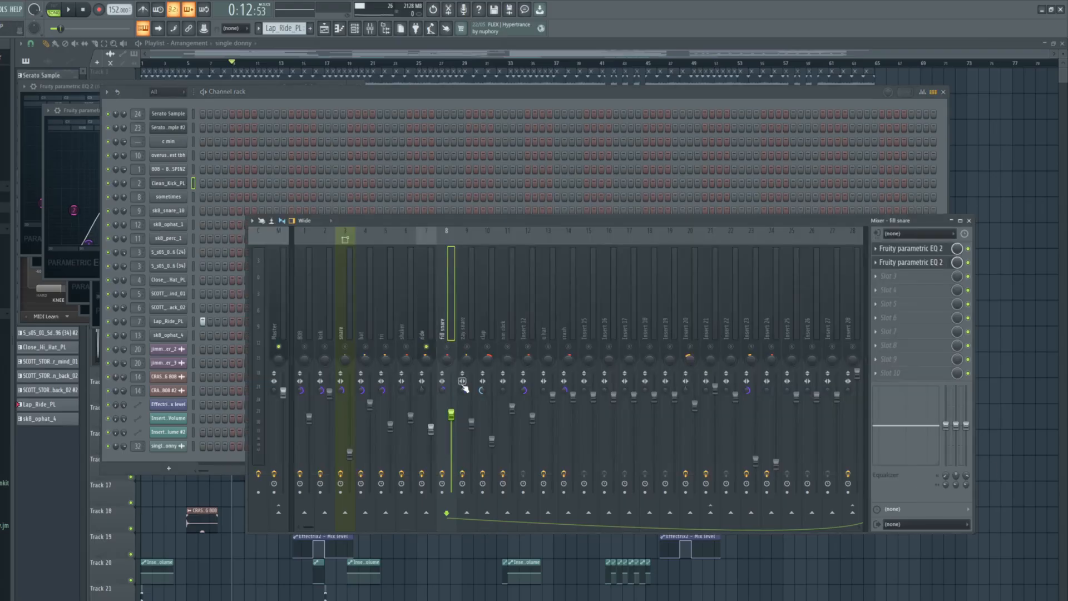
left_click(477, 306)
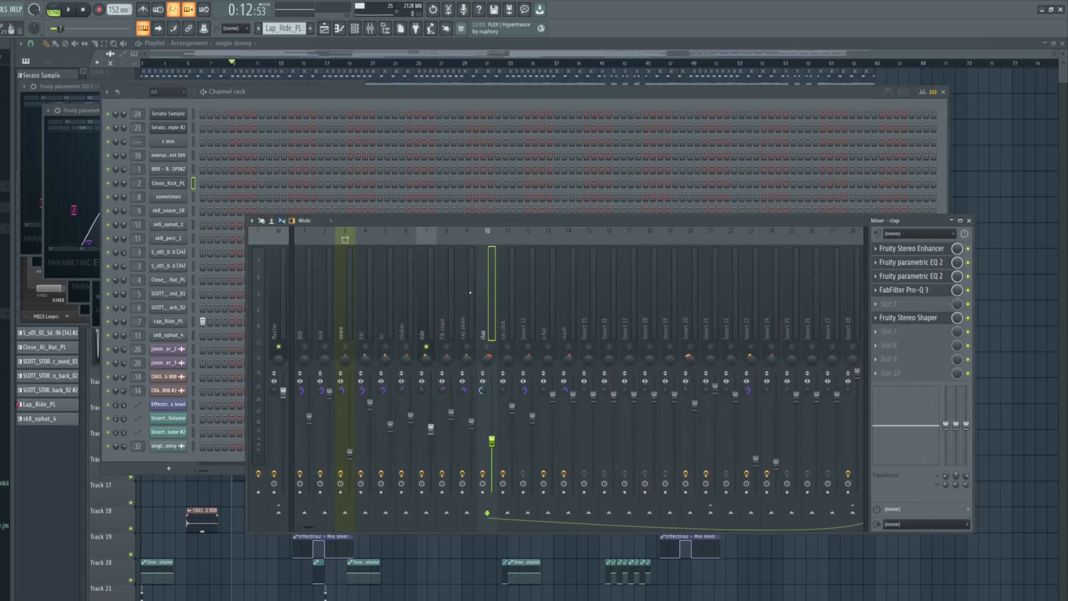
left_click(446, 310)
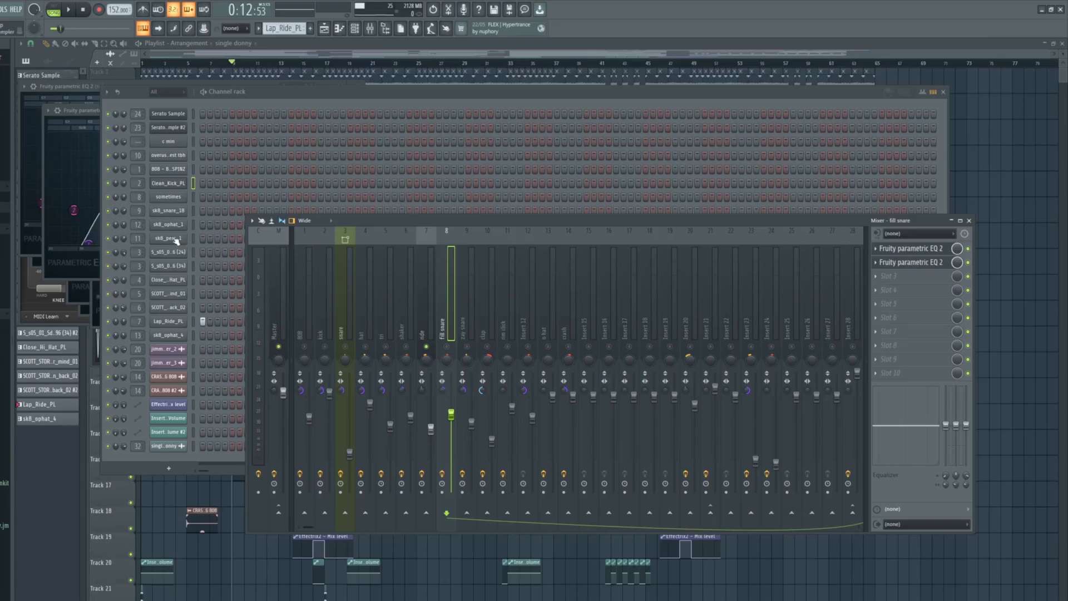
Unmute the fill snare mixer track, audition the "sometimes" sample from its sampler window, and select the shaker track in the mixer
left_click(162, 200)
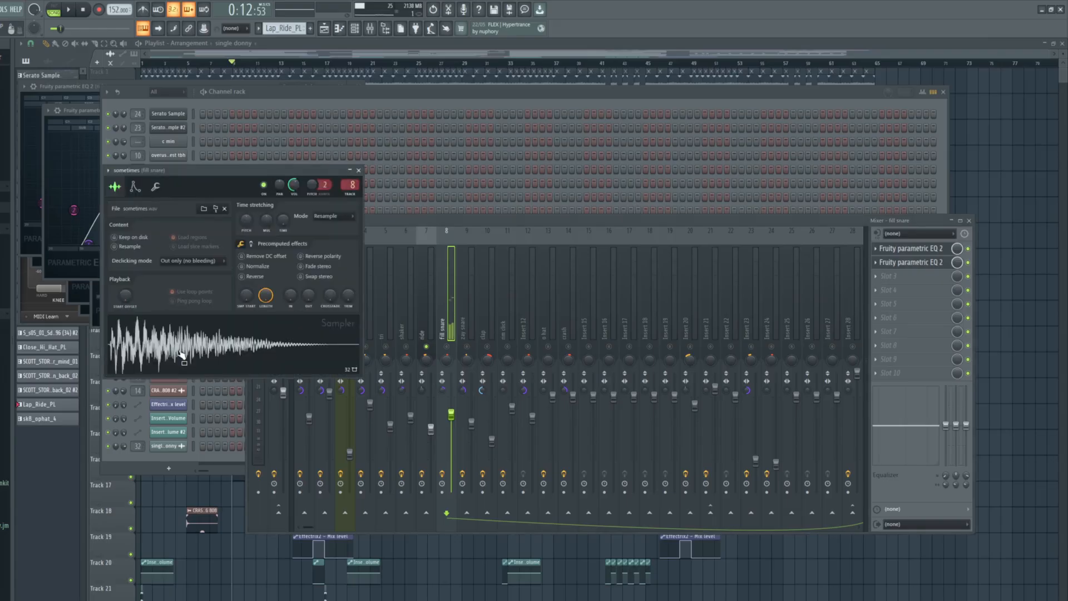
left_click(447, 347)
left_click(181, 354)
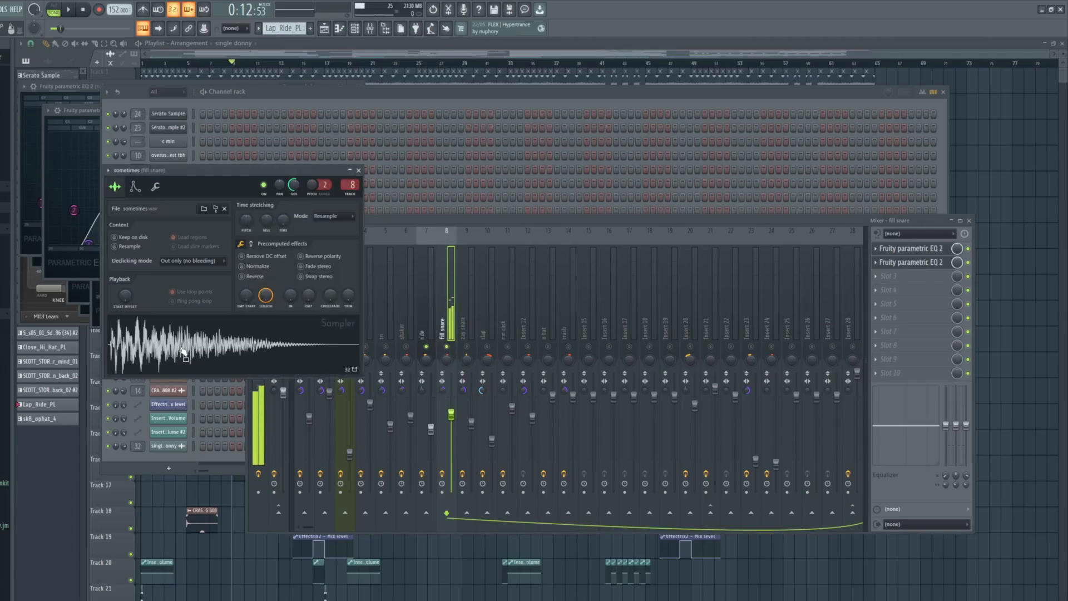
left_click(458, 385)
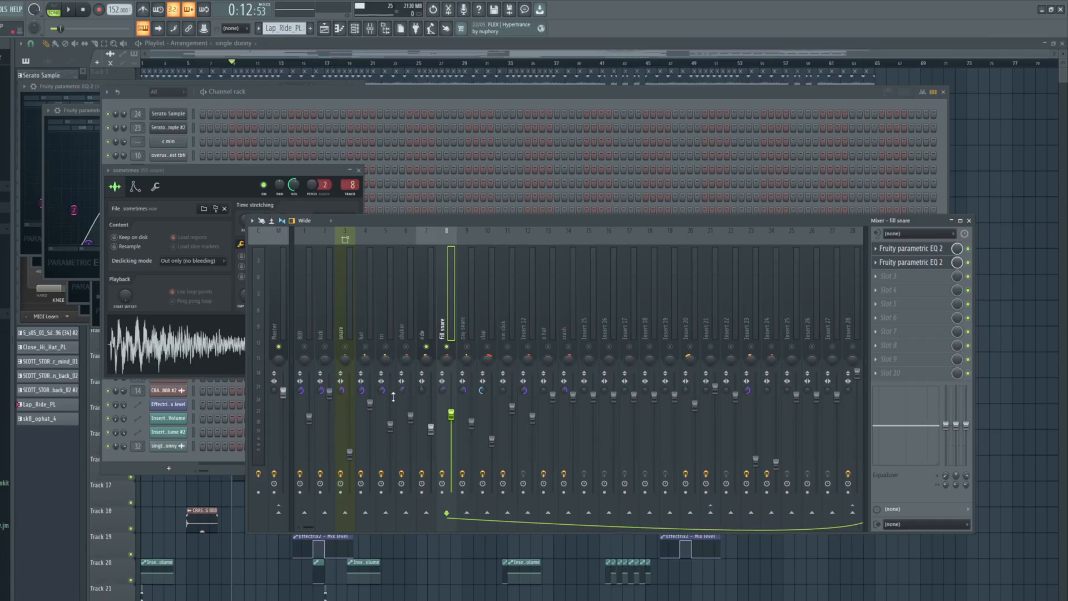
left_click(402, 308)
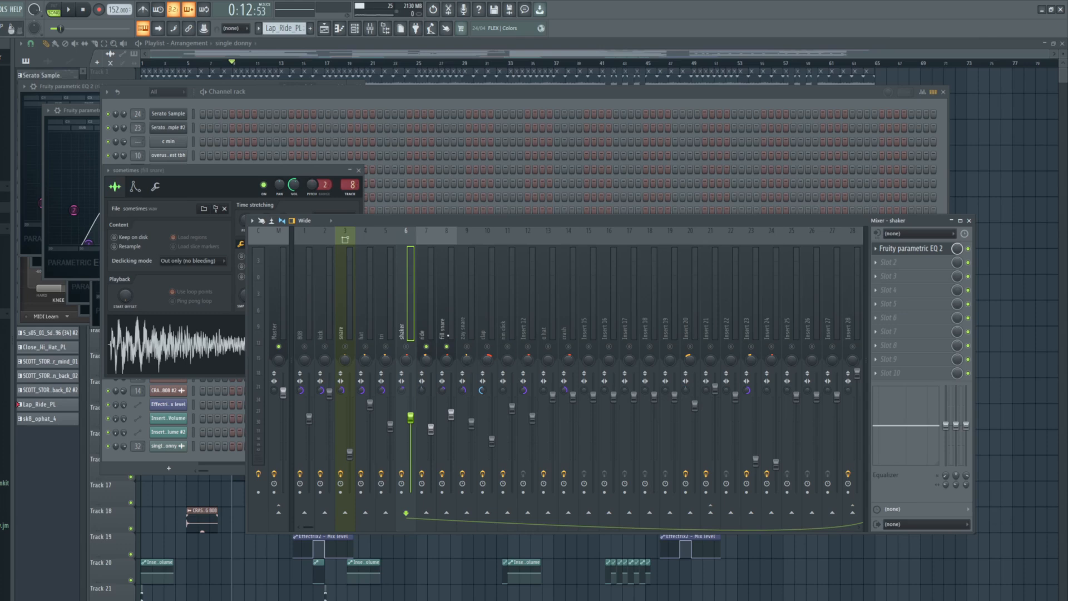
Open the sk8_snare_18 sampler from the channel rack and inspect the three Fruity parametric EQ 2 instances on its mixer track
key("F6")
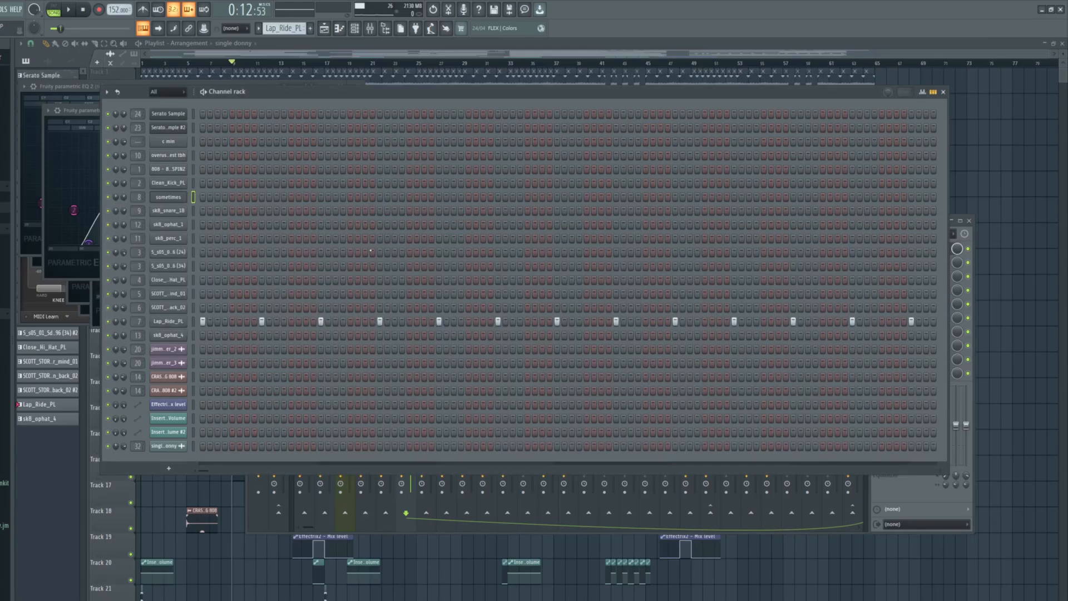
left_click(168, 211)
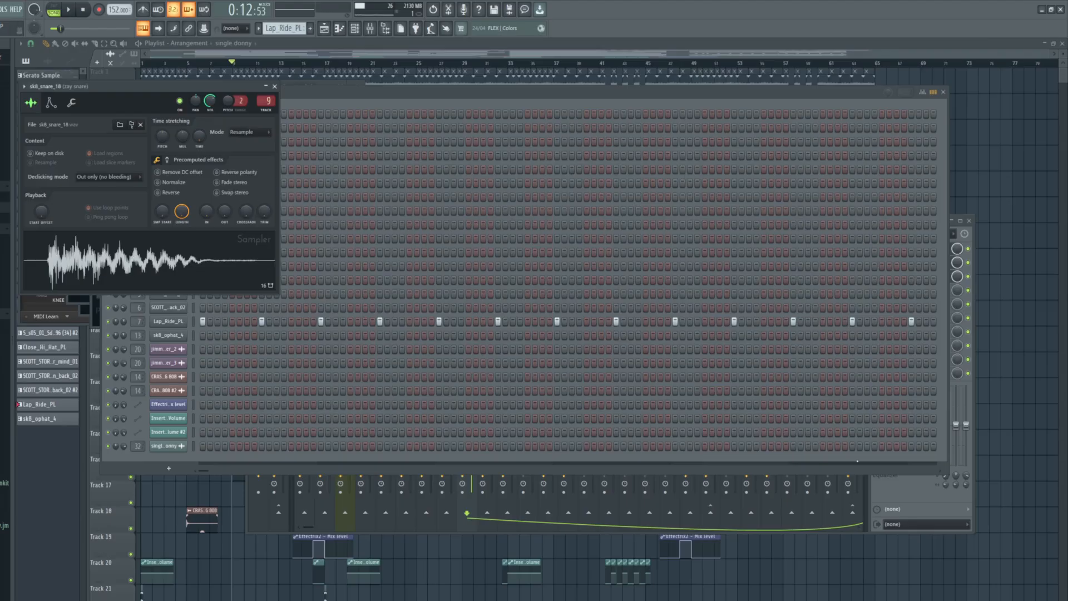
key("F9")
left_click(899, 255)
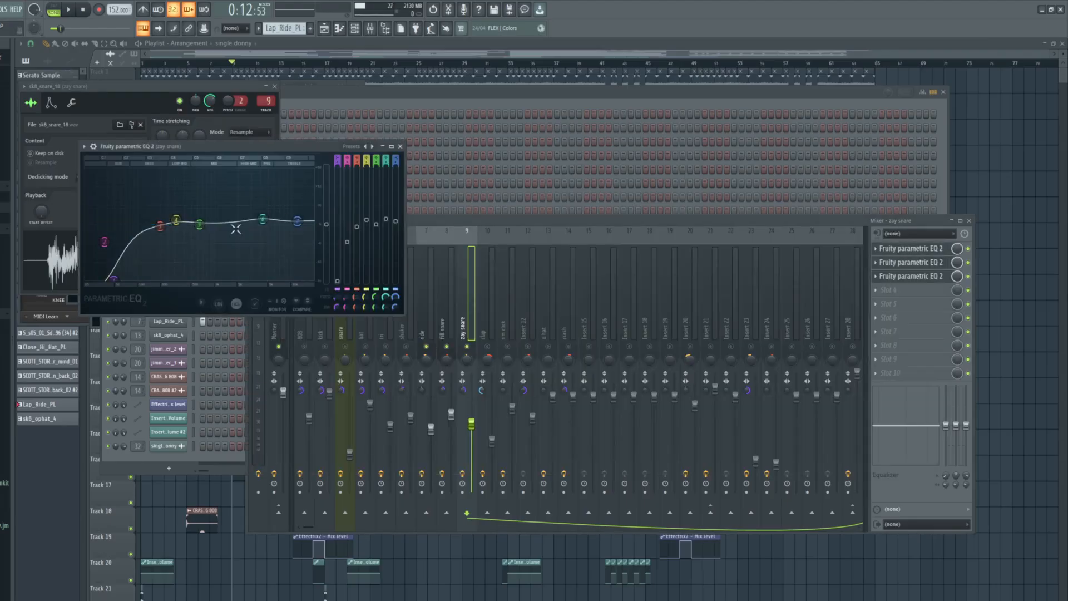
left_click(917, 270)
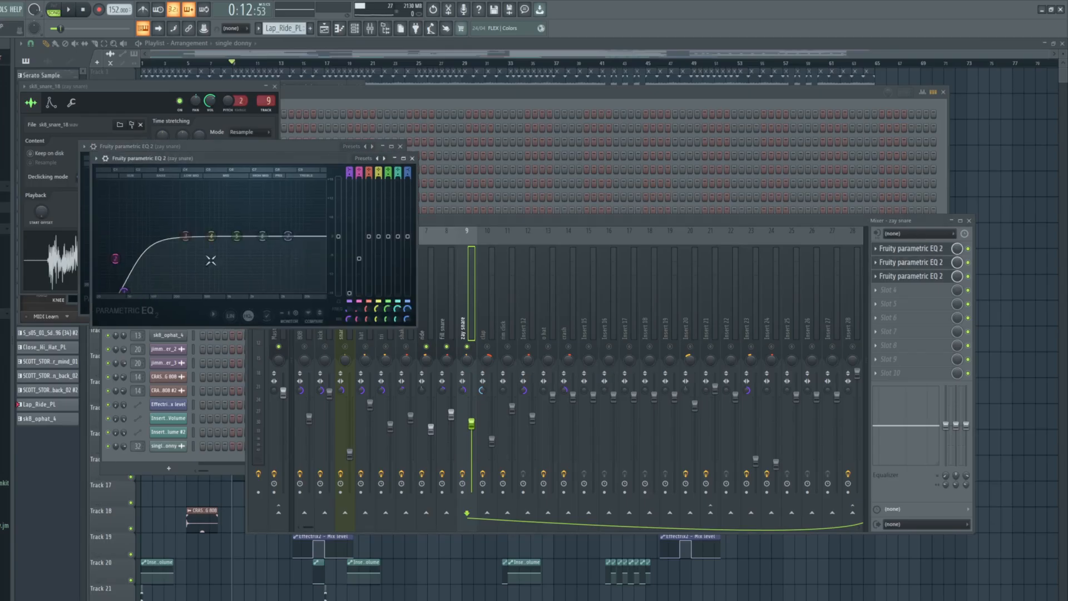
left_click(902, 276)
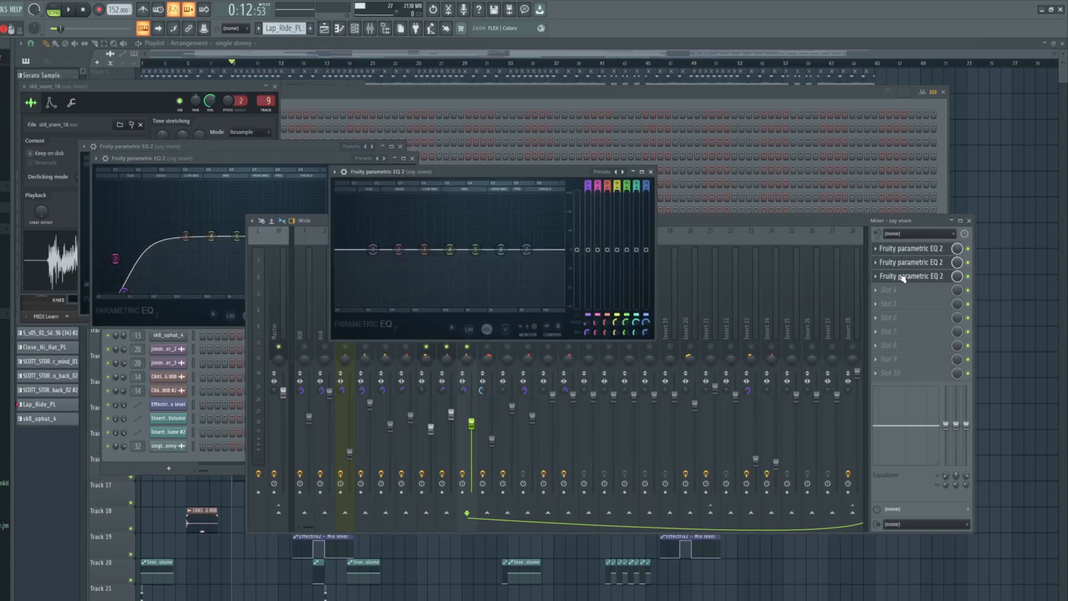
left_click_drag(485, 228, 342, 209)
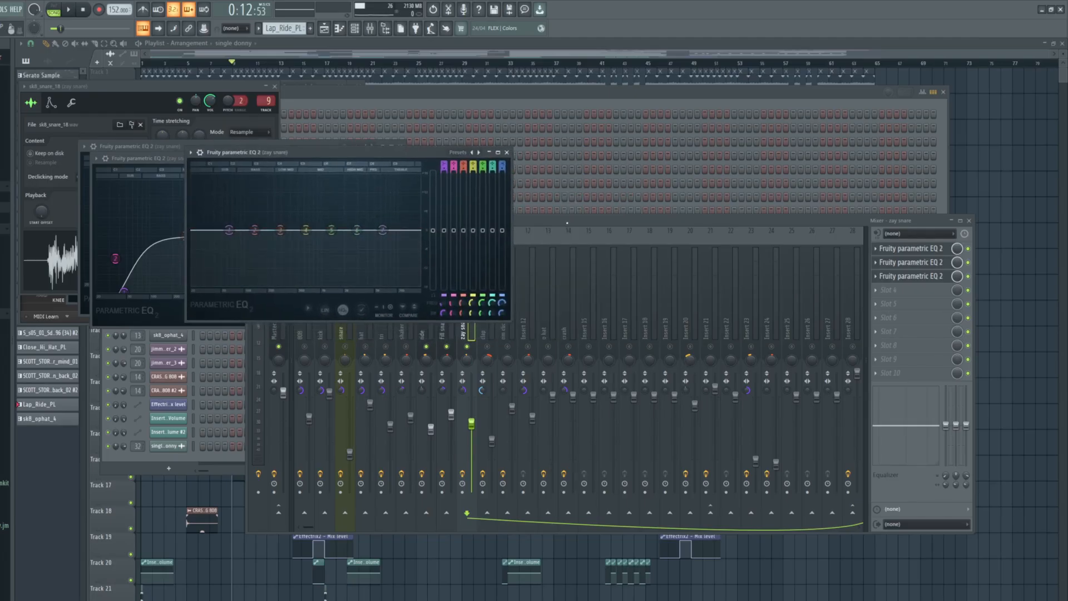
Solo the clap mixer track, audition it from bar 17 of the playlist, and select it in the mixer
left_click(567, 223)
right_click(488, 347)
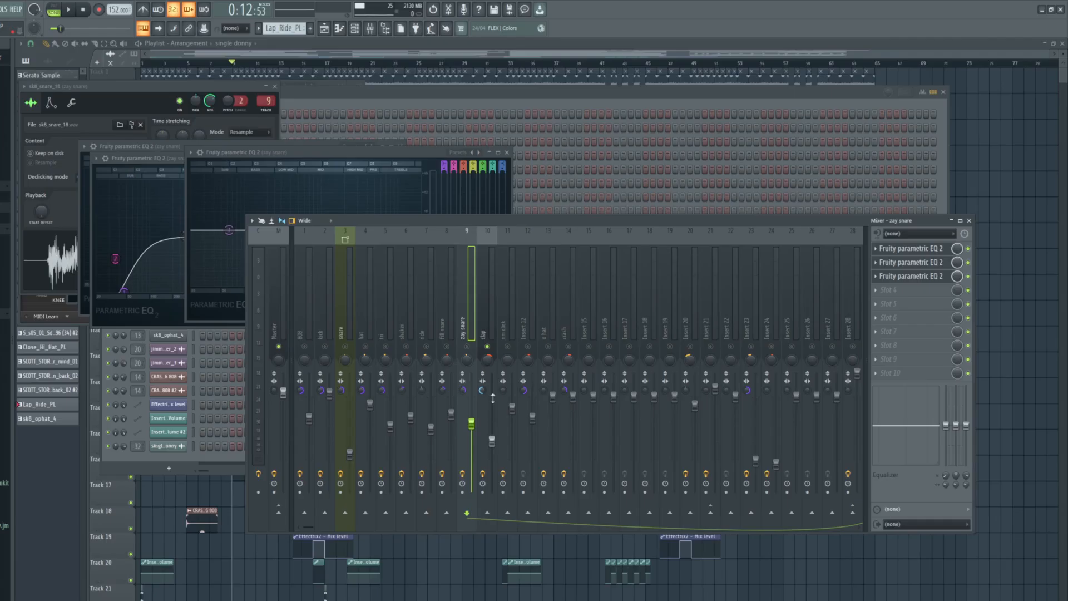
key("F12")
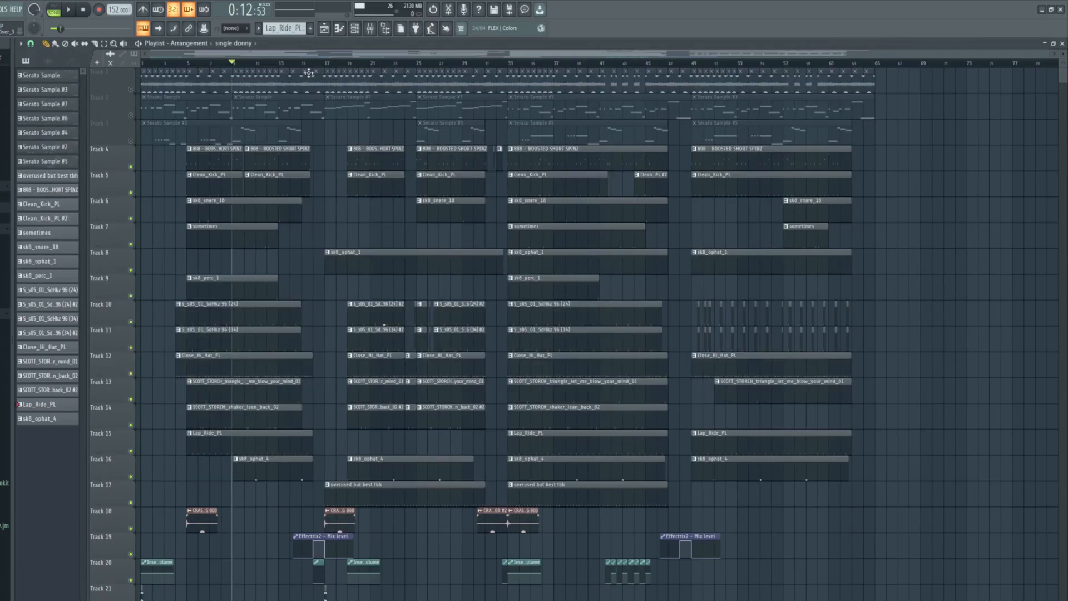
left_click(323, 63)
key("space")
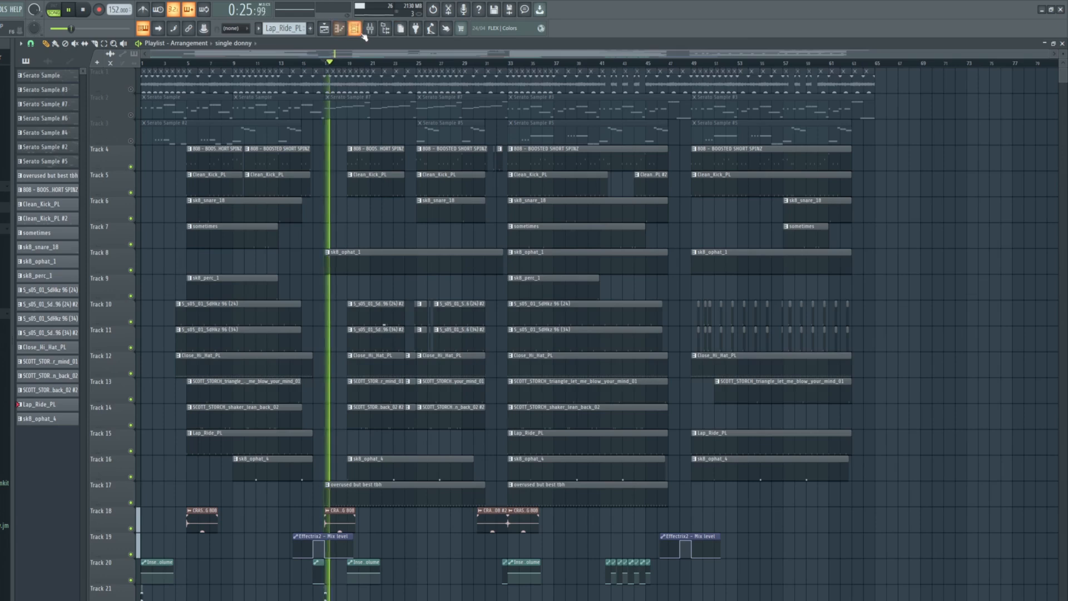
key("F9")
key("space")
left_click(488, 310)
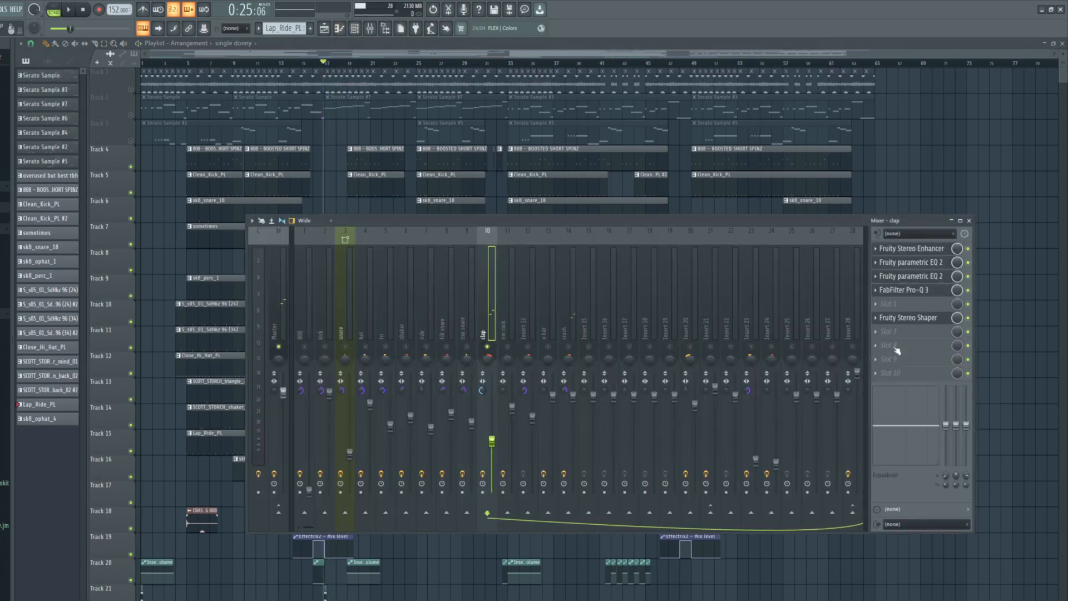
Inspect the clap track's Fruity Stereo Enhancer, toggle the effect and play the soloed clap to compare, stopping playback at the end
left_click(919, 253)
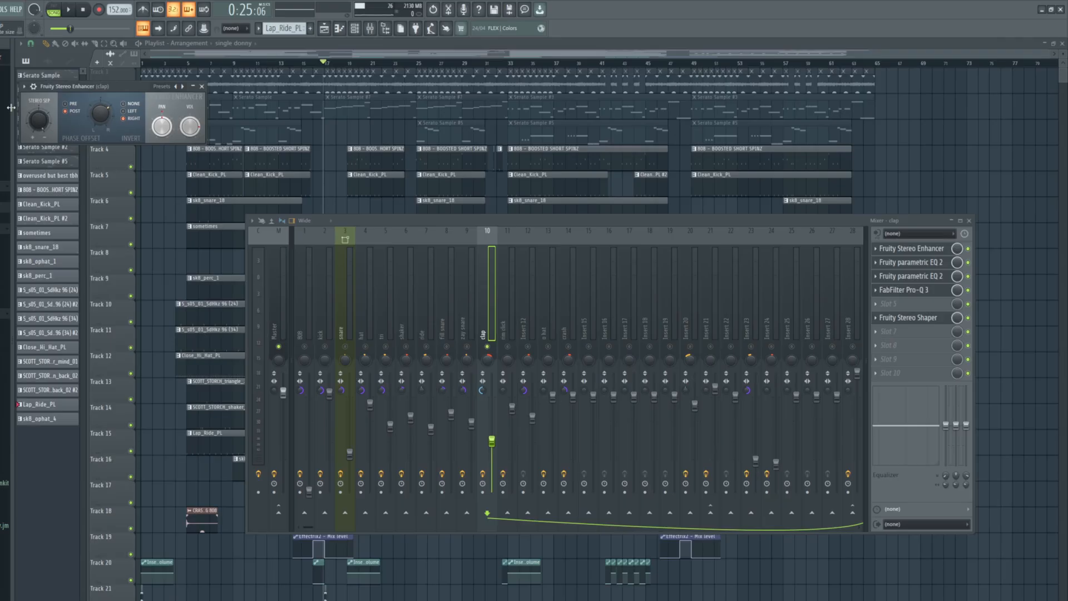
left_click(968, 248)
key("space")
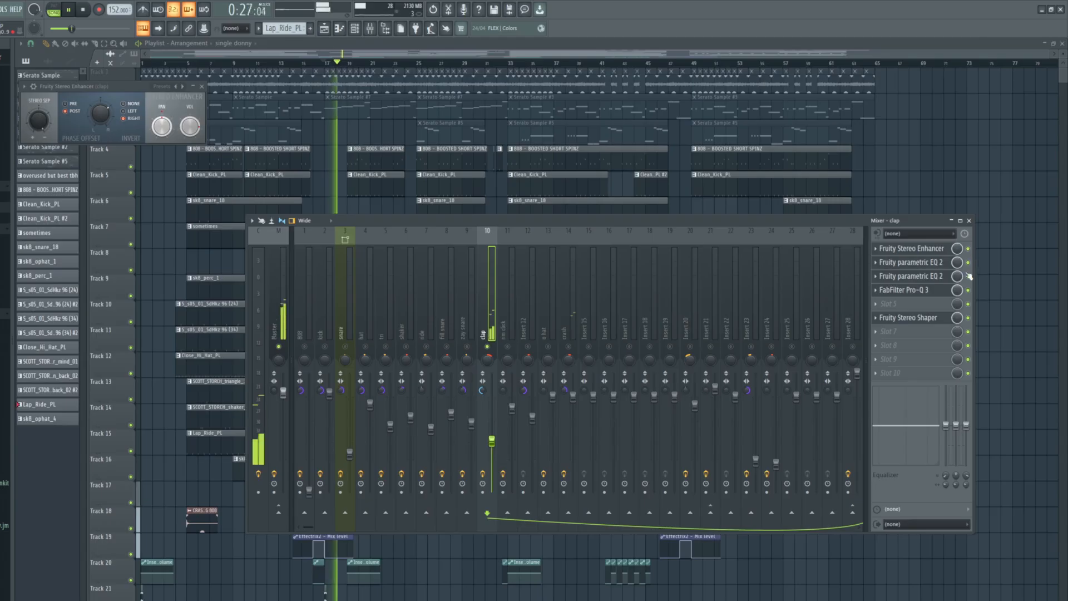
key("space")
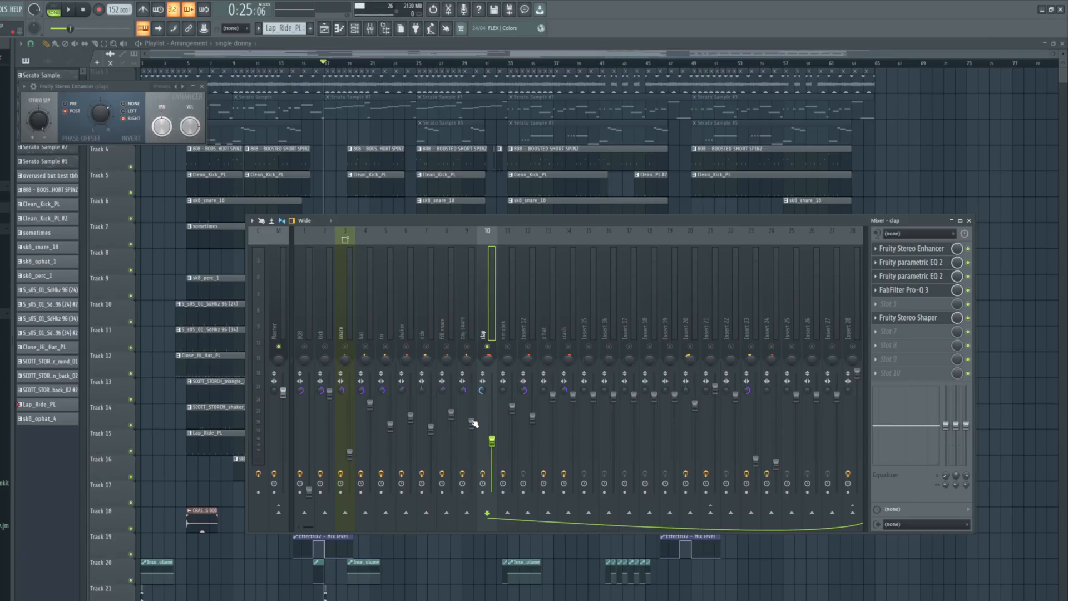
Inspect the clap track's two Fruity parametric EQ 2 instances and its FabFilter Pro-Q 3, and return to the mixer
left_click(907, 265)
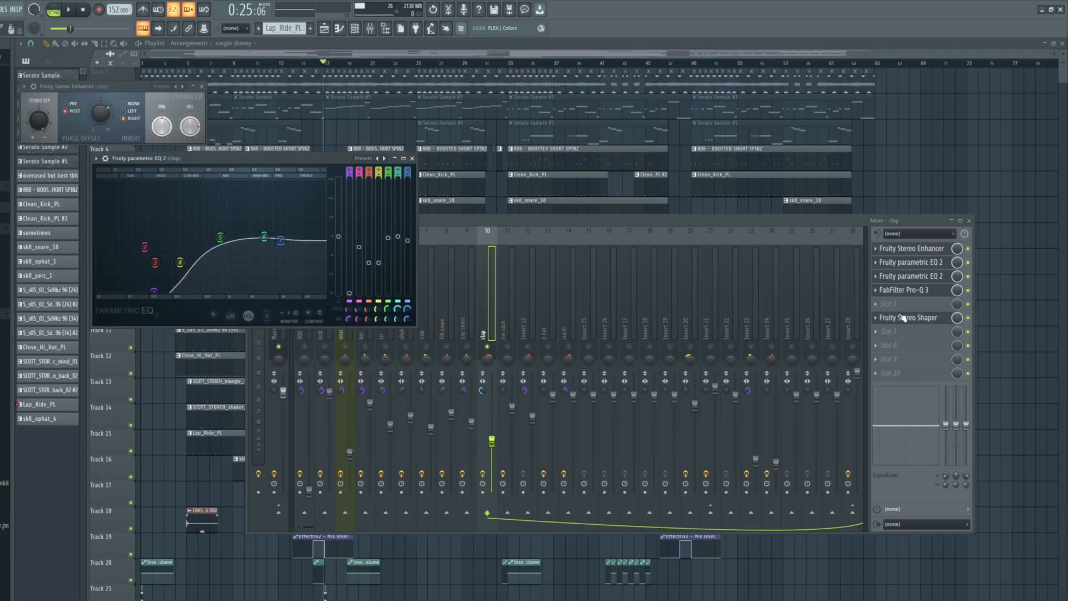
left_click(913, 276)
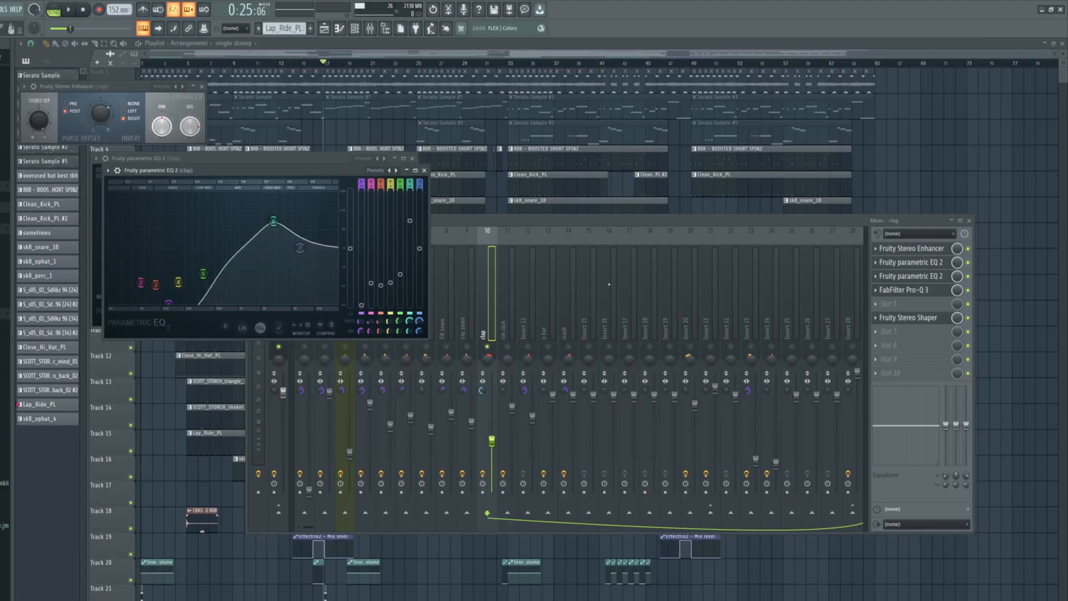
left_click(943, 290)
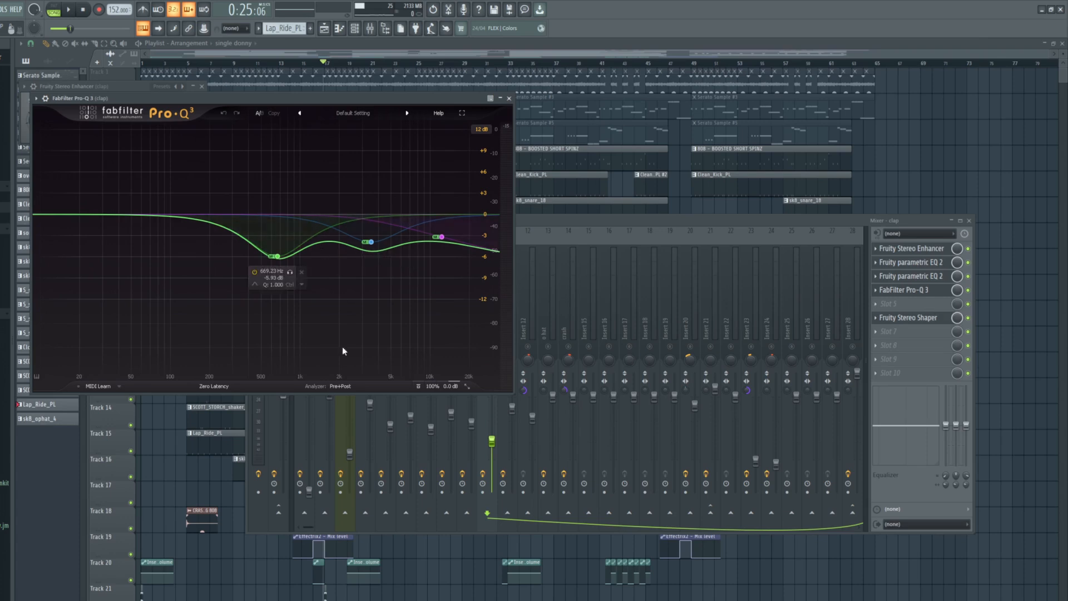
left_click(570, 217)
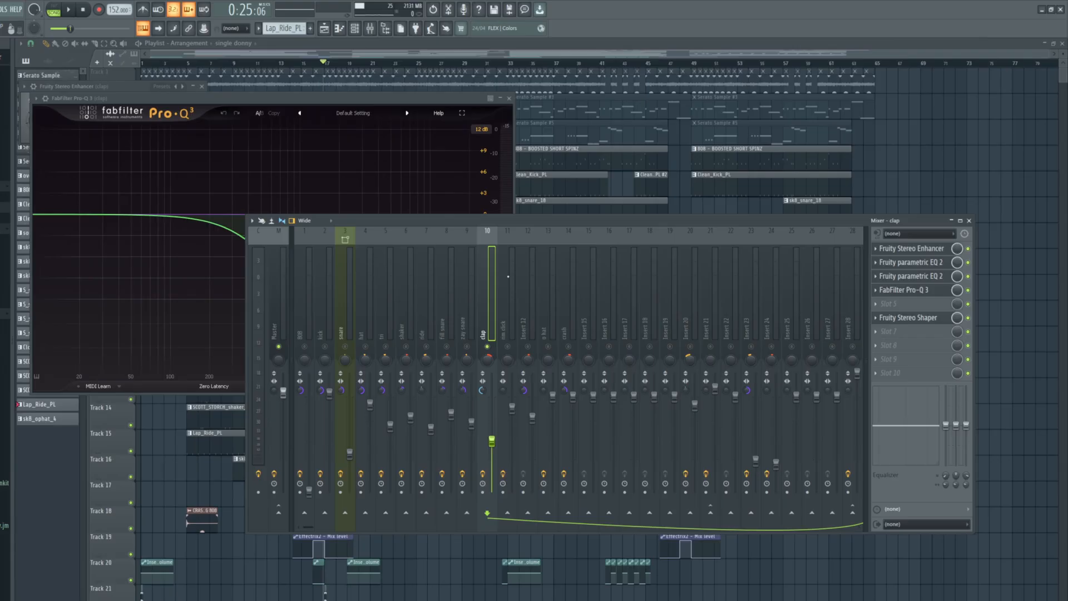
Audition the sk8_perc_1 rim click sample, and inspect its mixer track's Fruity Parametric EQ 2 and its miscellaneous sampler settings
left_click(508, 277)
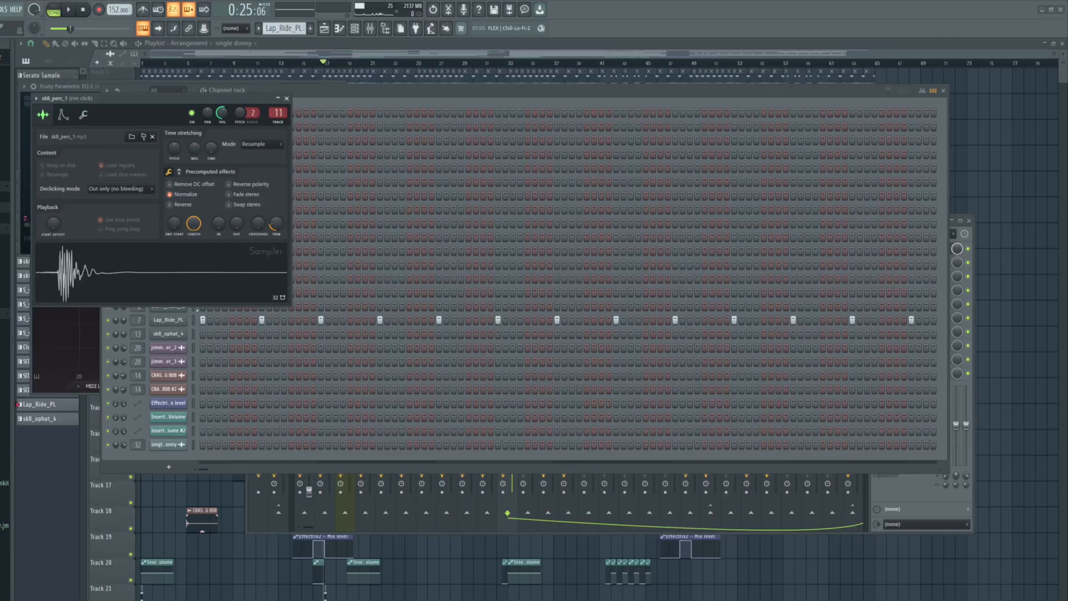
left_click(155, 271)
key("F9")
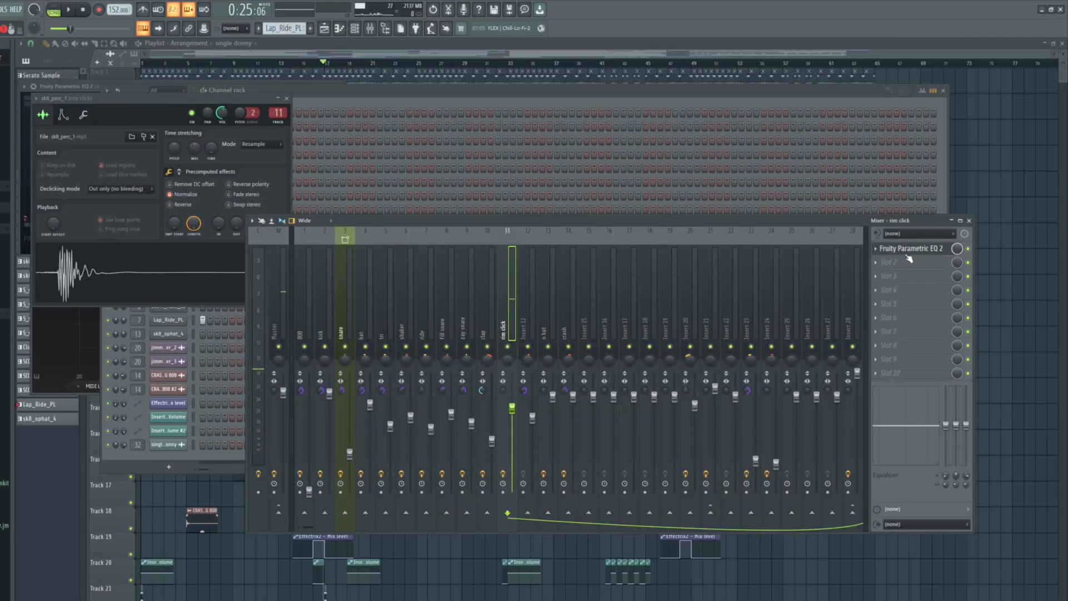
left_click(913, 249)
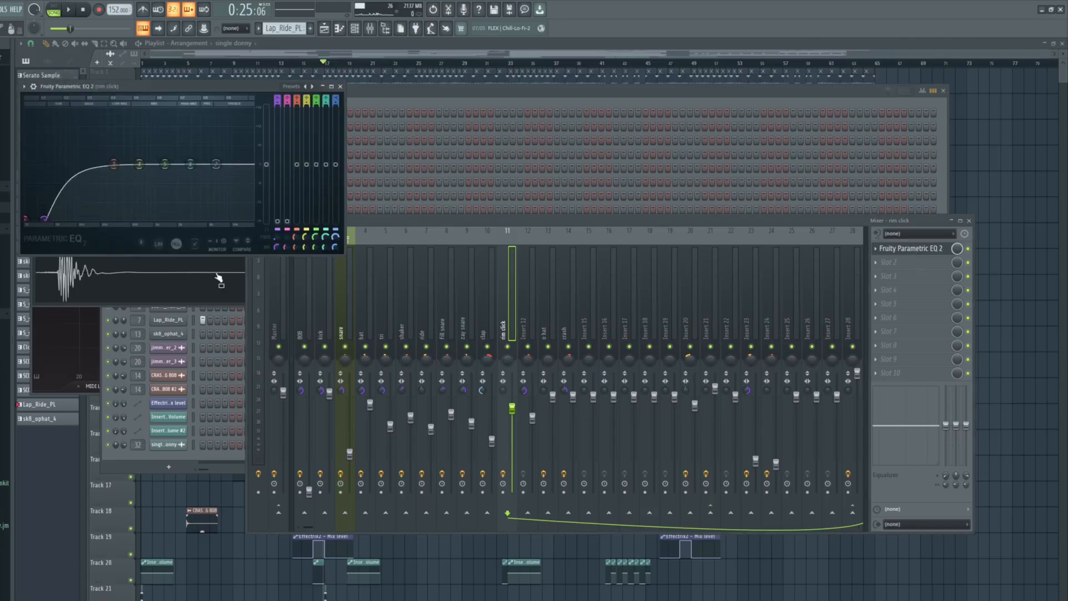
left_click(158, 289)
left_click(85, 116)
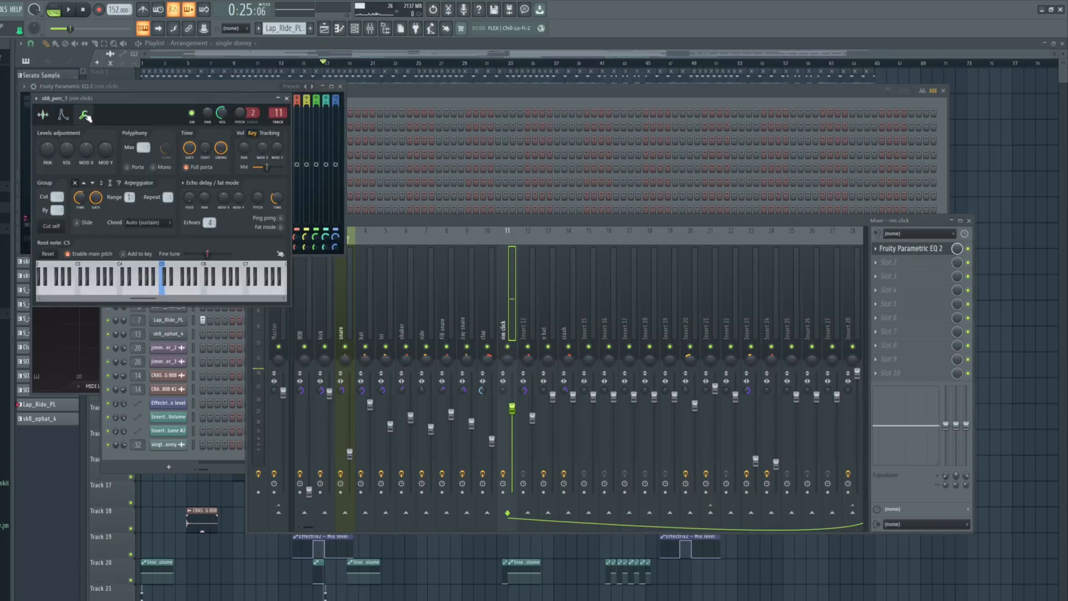
left_click(43, 116)
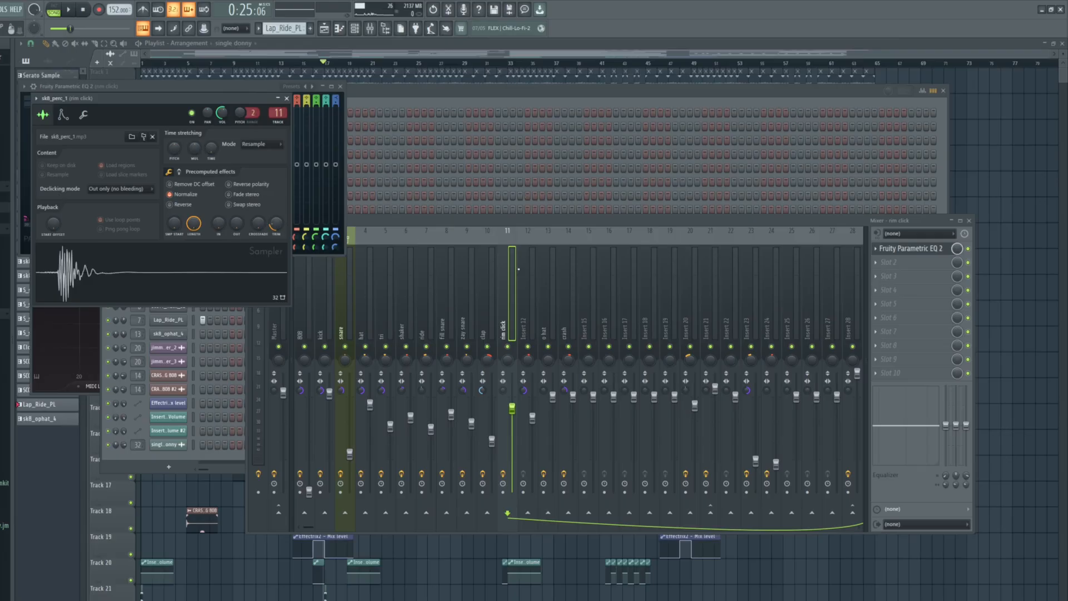
Open the sk8_ophat_1 sampler from the channel rack and check its mixer track for effects
key("F6")
left_click(169, 226)
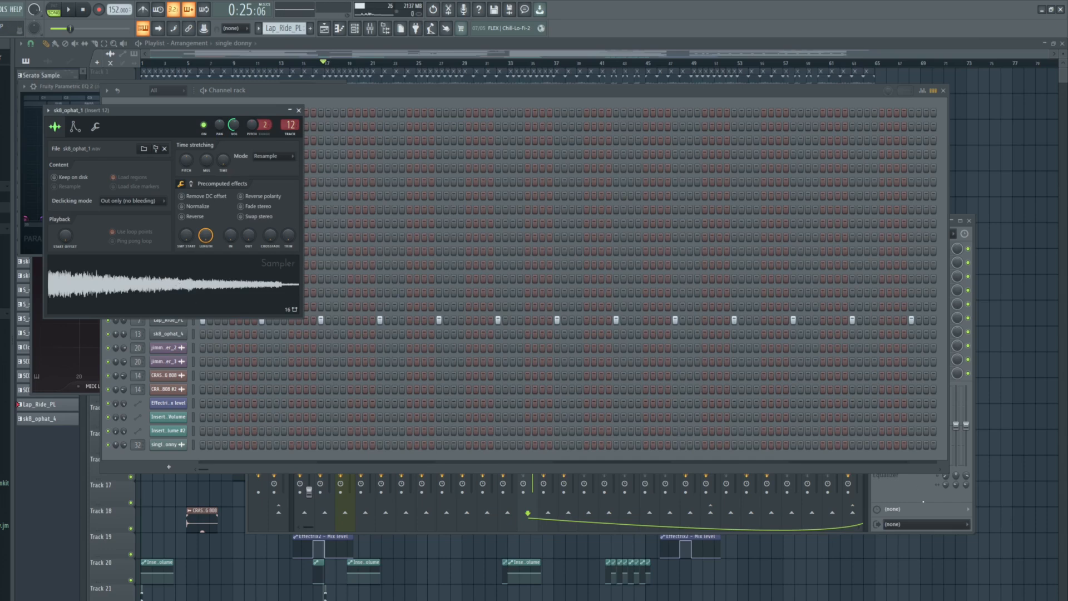
key("F9")
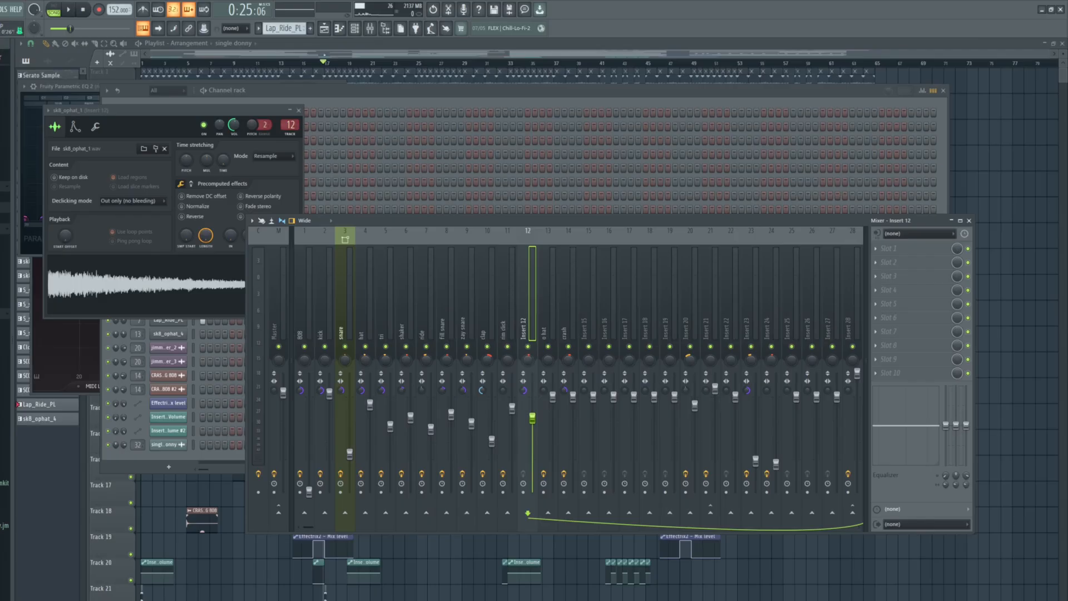
Open the sk8_ophat_4 sampler and inspect the Fruity parametric EQ 2 on its mixer track
key("F6")
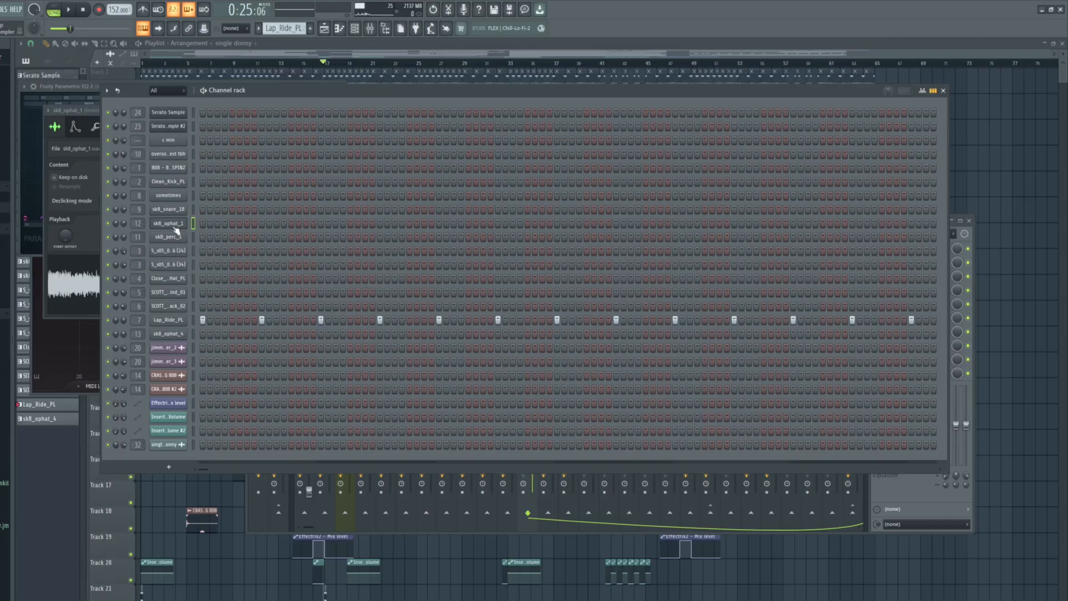
left_click(168, 333)
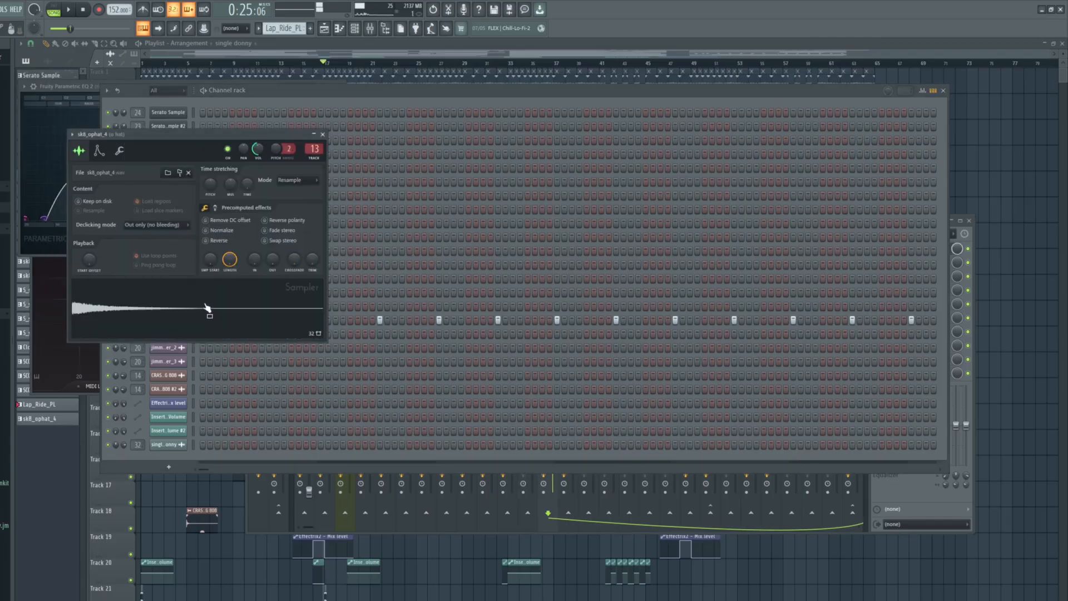
key("F9")
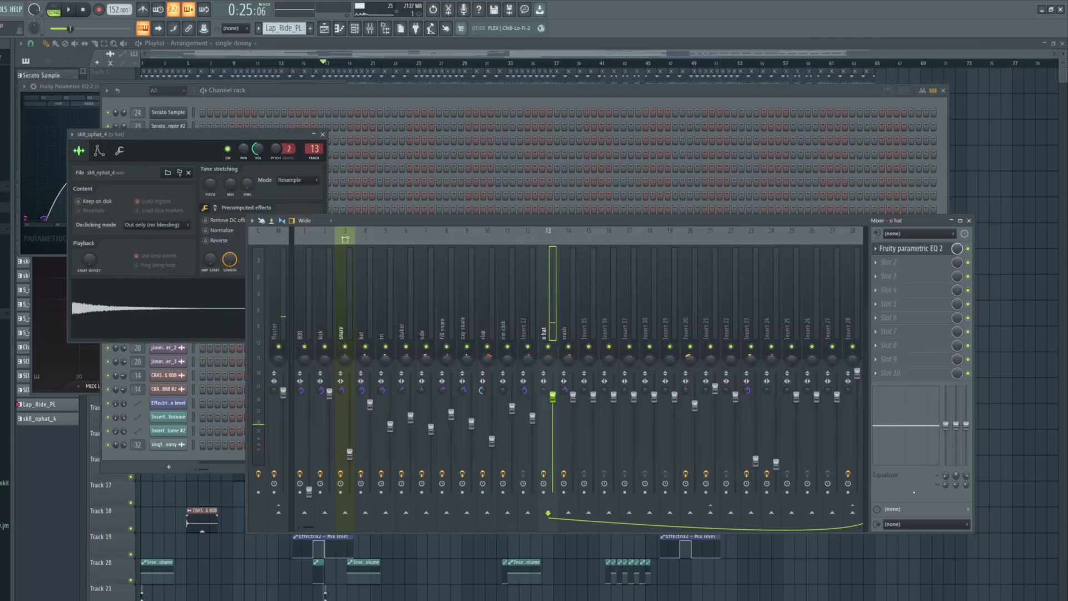
left_click(895, 250)
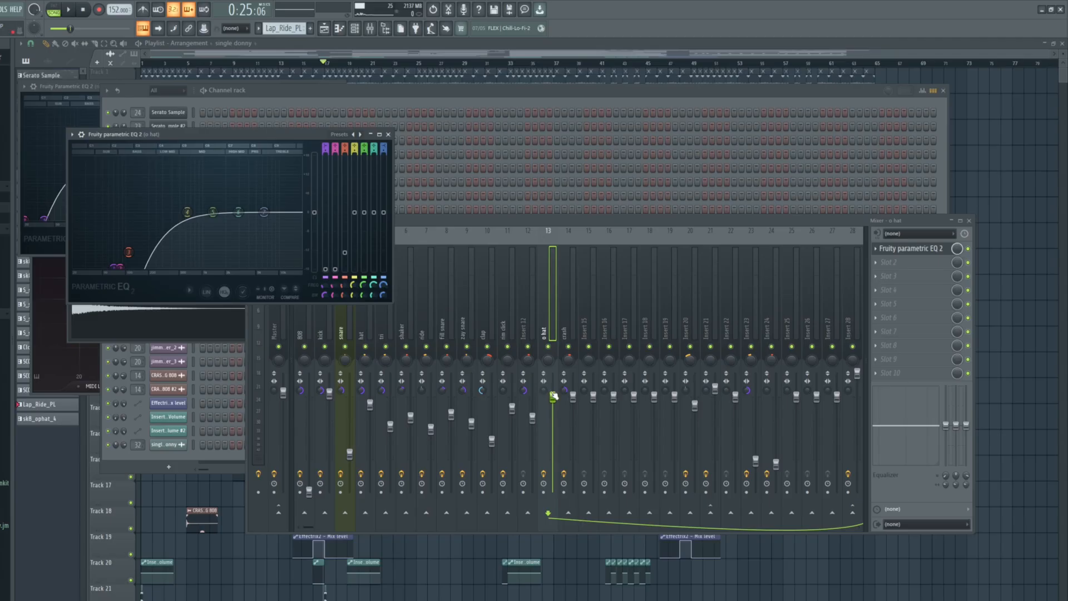
Open the CRAS H - PLUGG 808 crash clip and its reversed copy from the channel rack, and audition the reversed sample
left_click(556, 99)
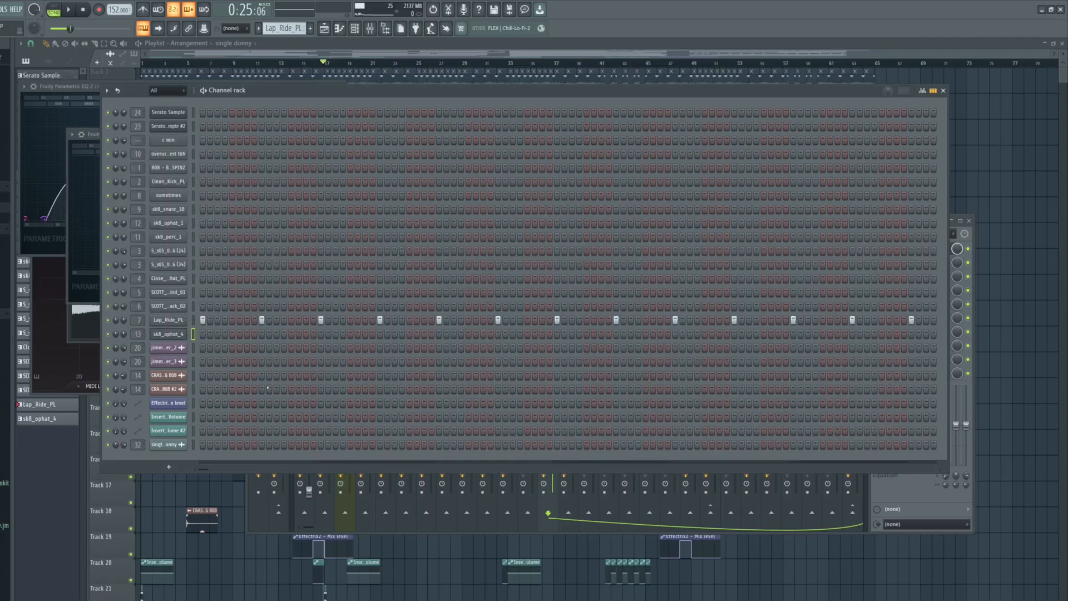
left_click(176, 377)
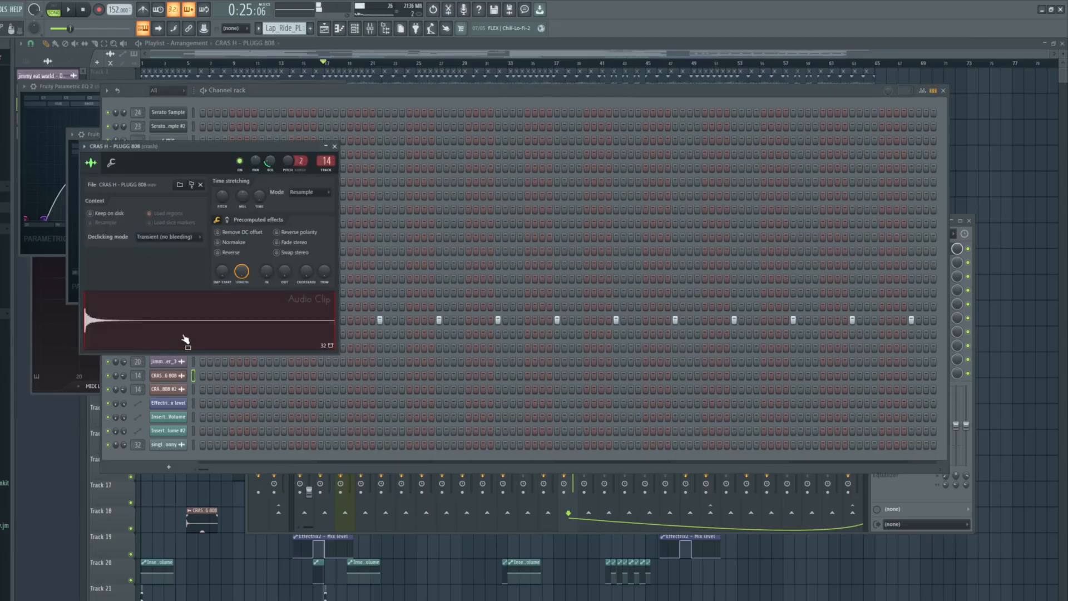
left_click(169, 390)
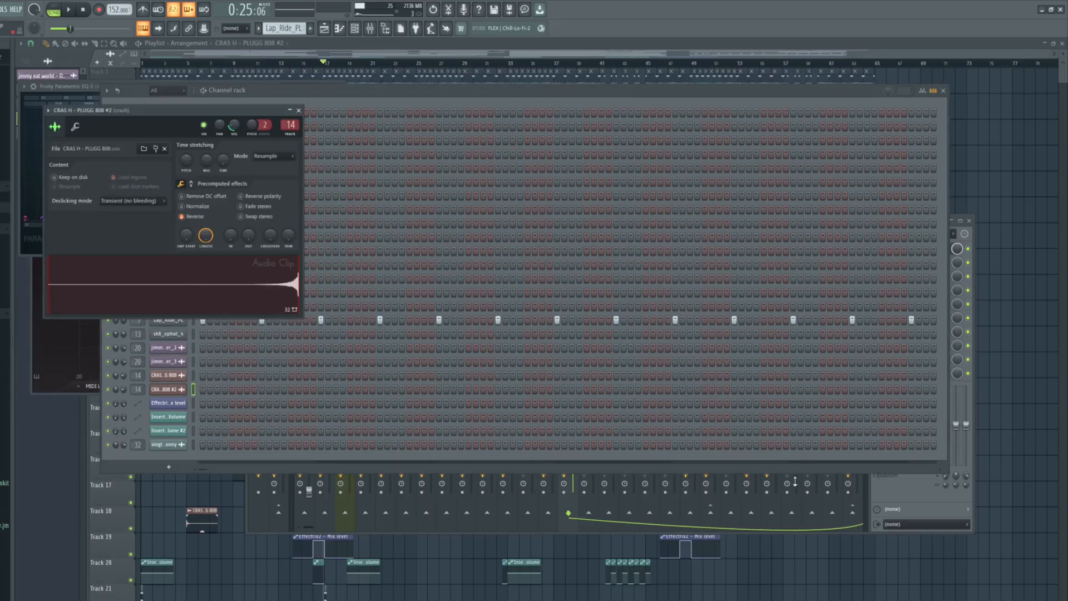
left_click(231, 291)
Inspect the Fruity parametric EQ 2 on the crash mixer track, and bring the channel rack back to the front
key("F9")
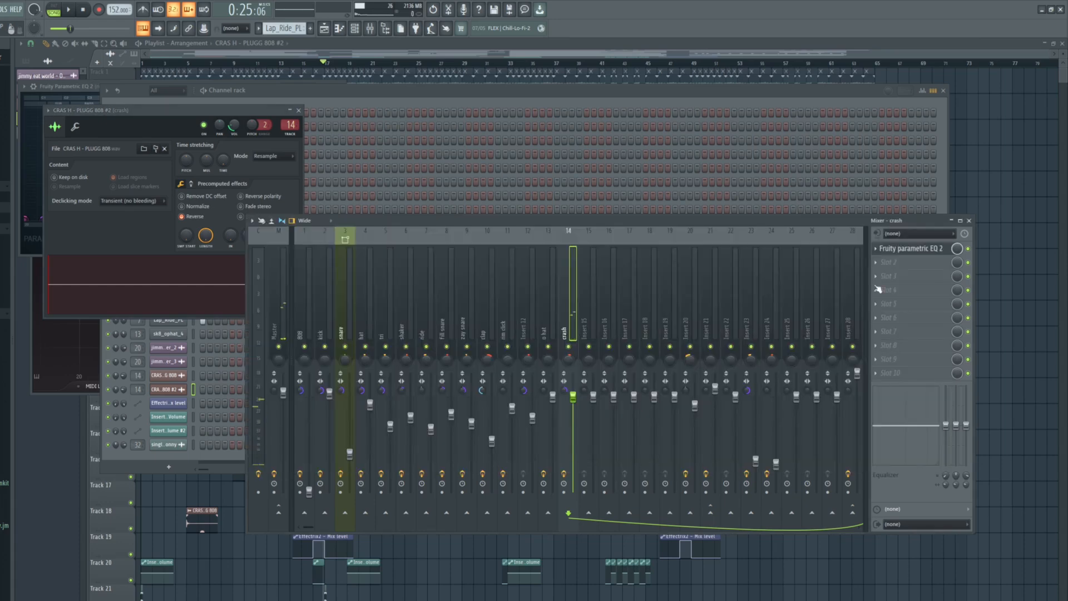
left_click(880, 248)
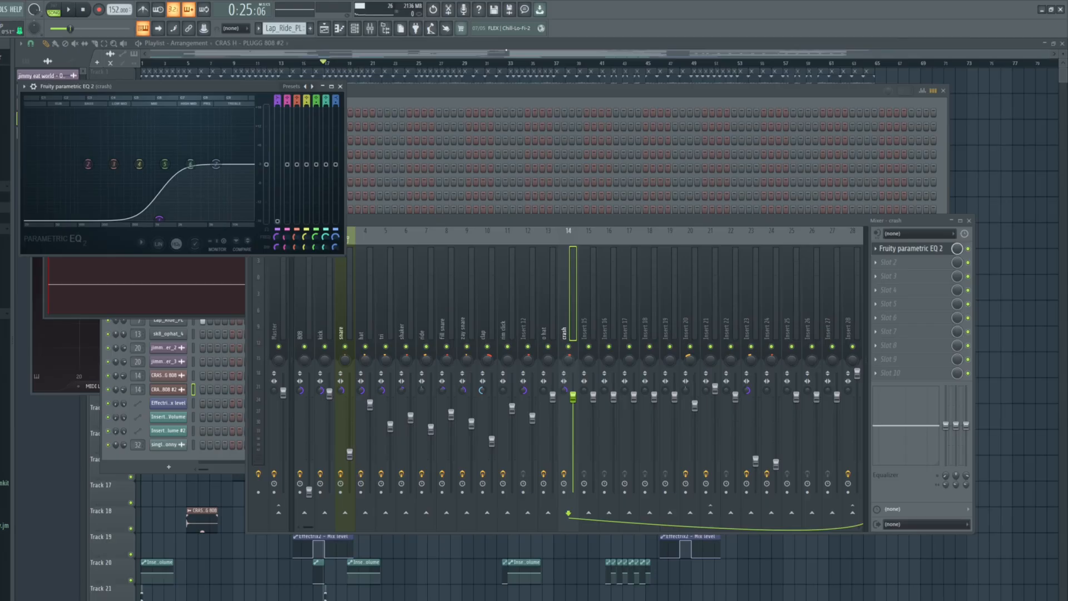
left_click(487, 221)
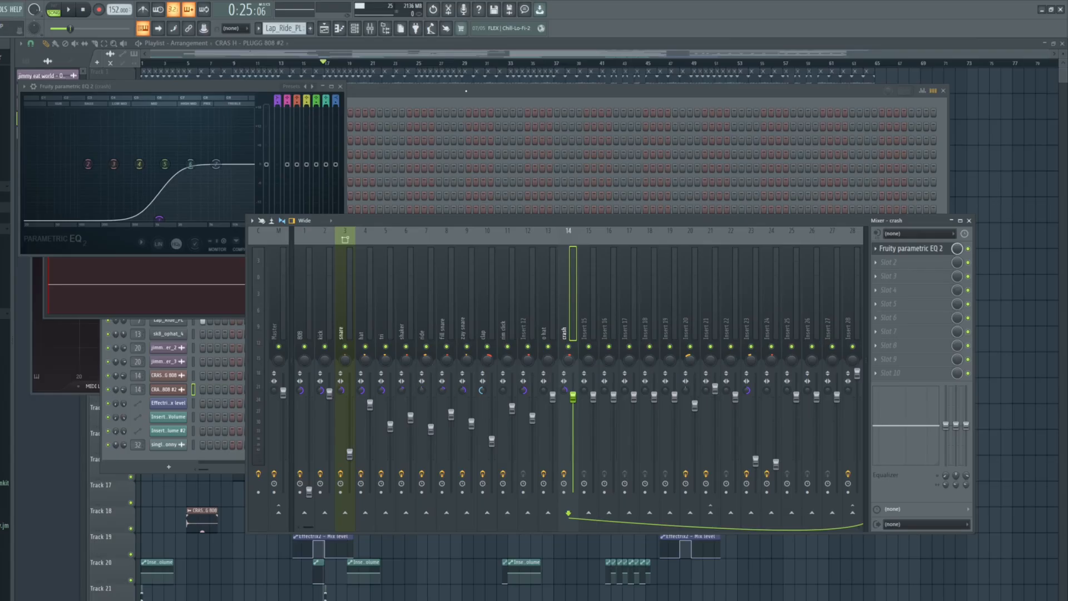
key("F6")
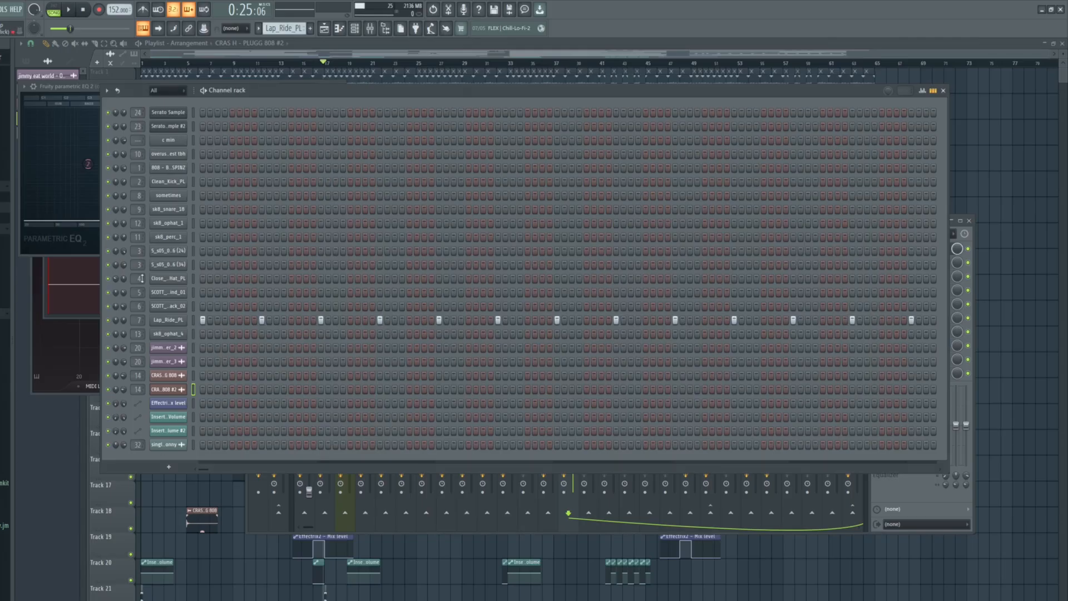
Select mixer track Insert 29 and inspect its FabFilter Pro-MB and RESO effects
key("F9")
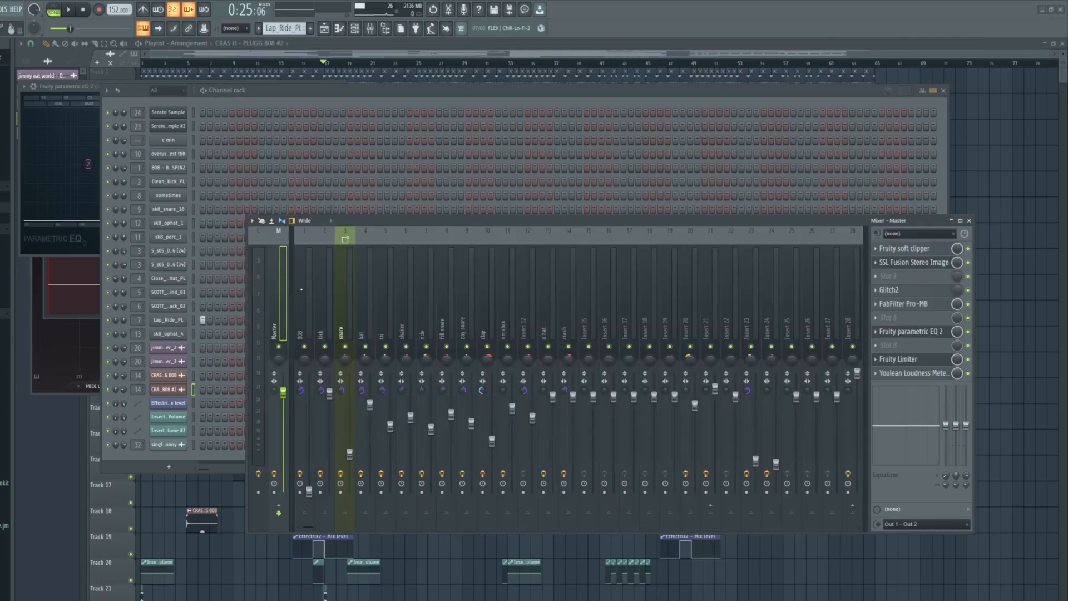
left_click(711, 272)
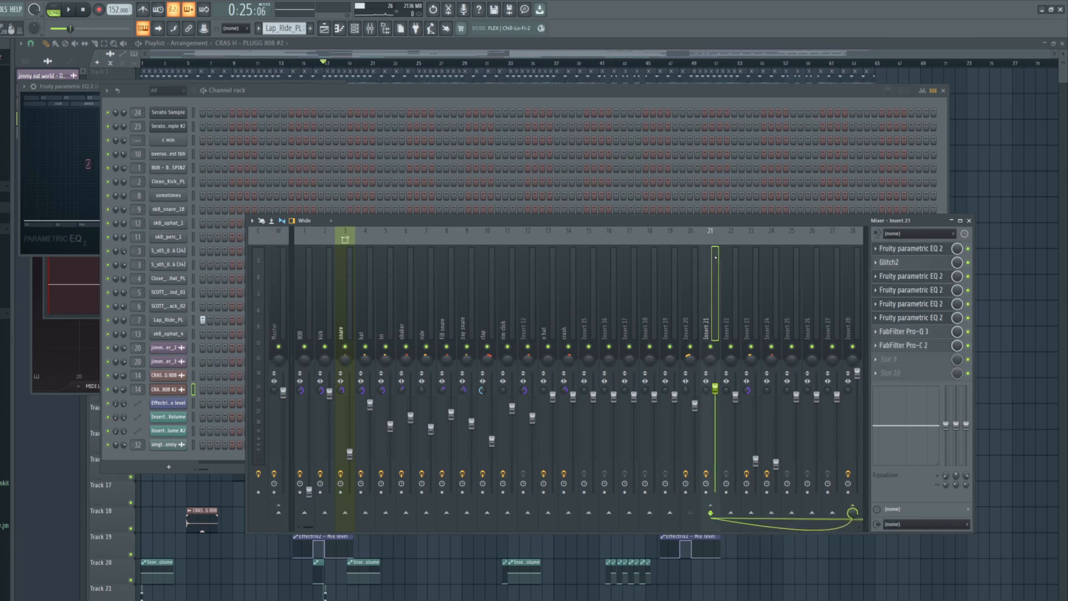
scroll(718, 273, "down", 3)
left_click(752, 270)
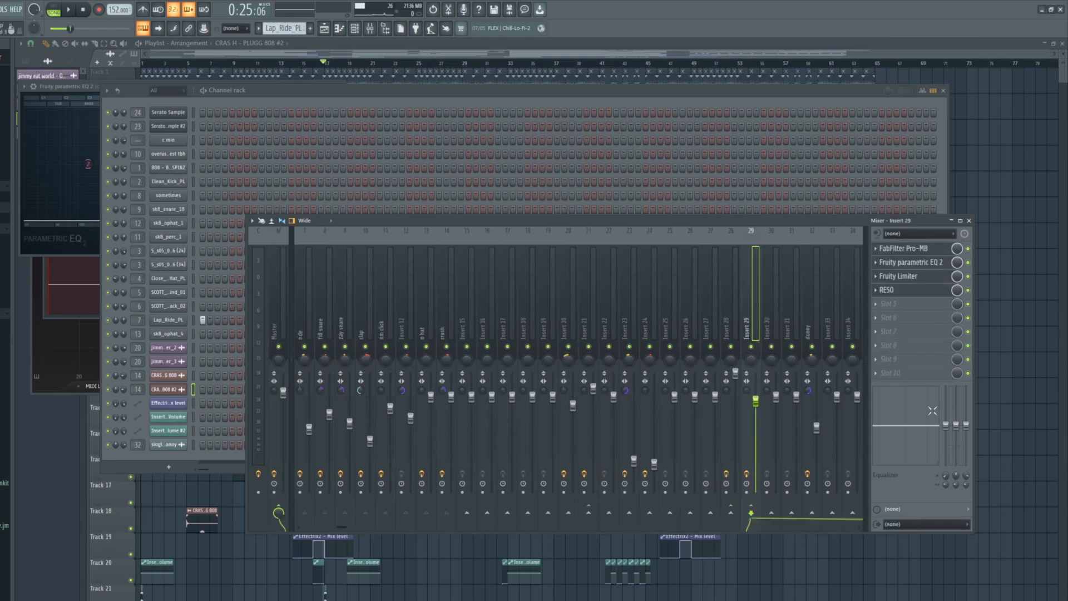
left_click(893, 250)
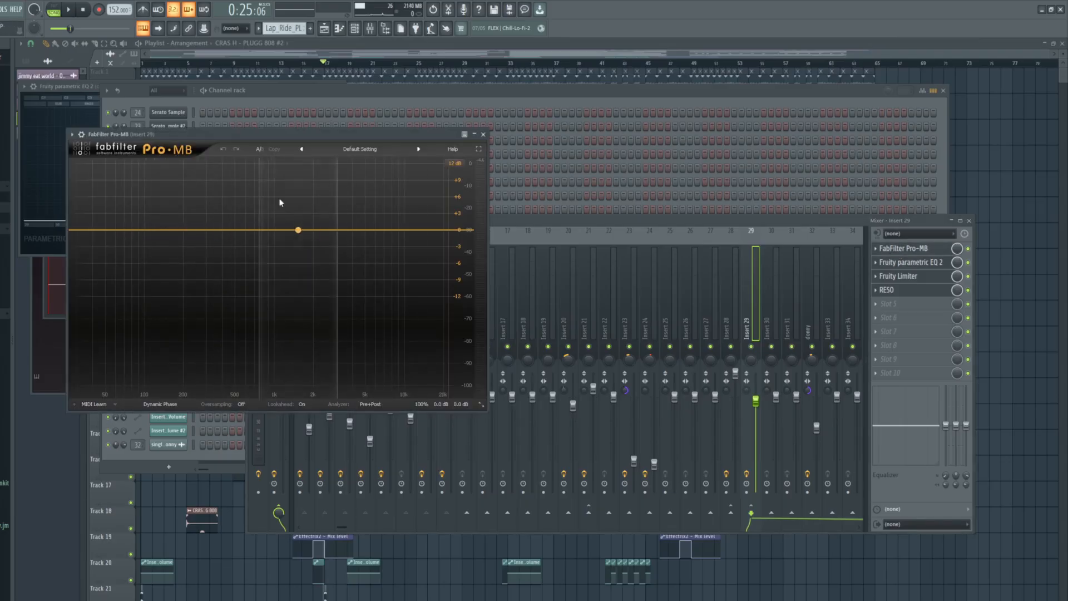
left_click(912, 292)
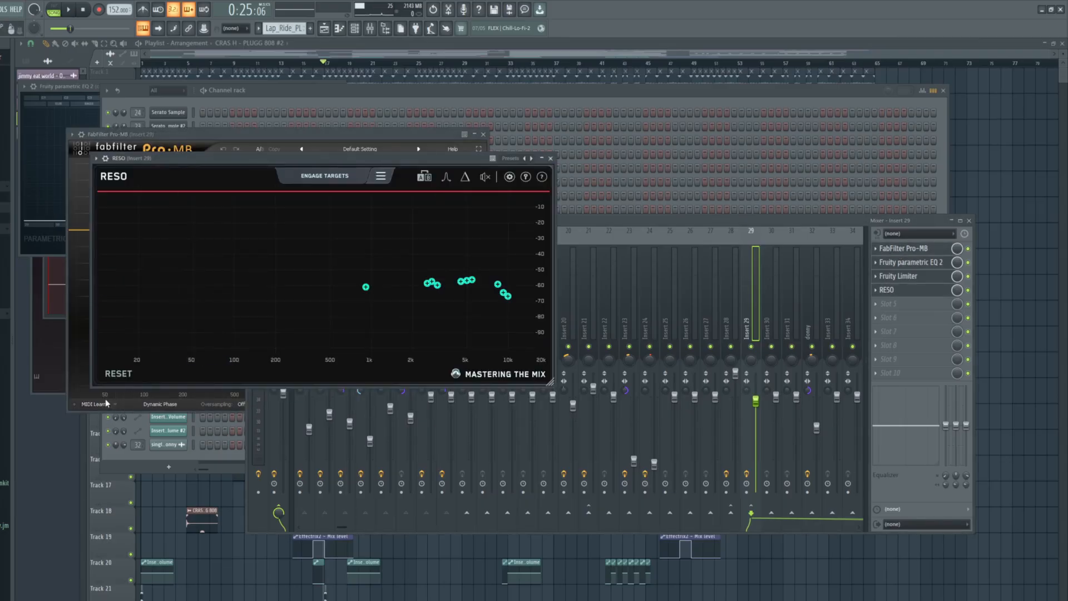
Bring the mixer forward, check the effect chain on Insert 28, and reselect Insert 29
left_click(770, 222)
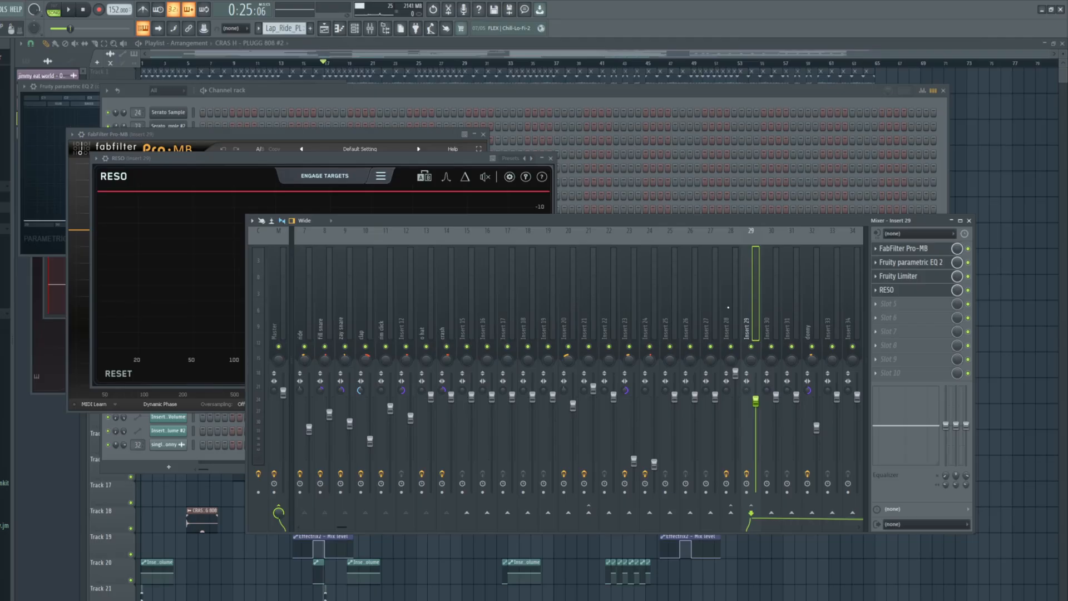
left_click(728, 320)
left_click(746, 290)
left_click(736, 263)
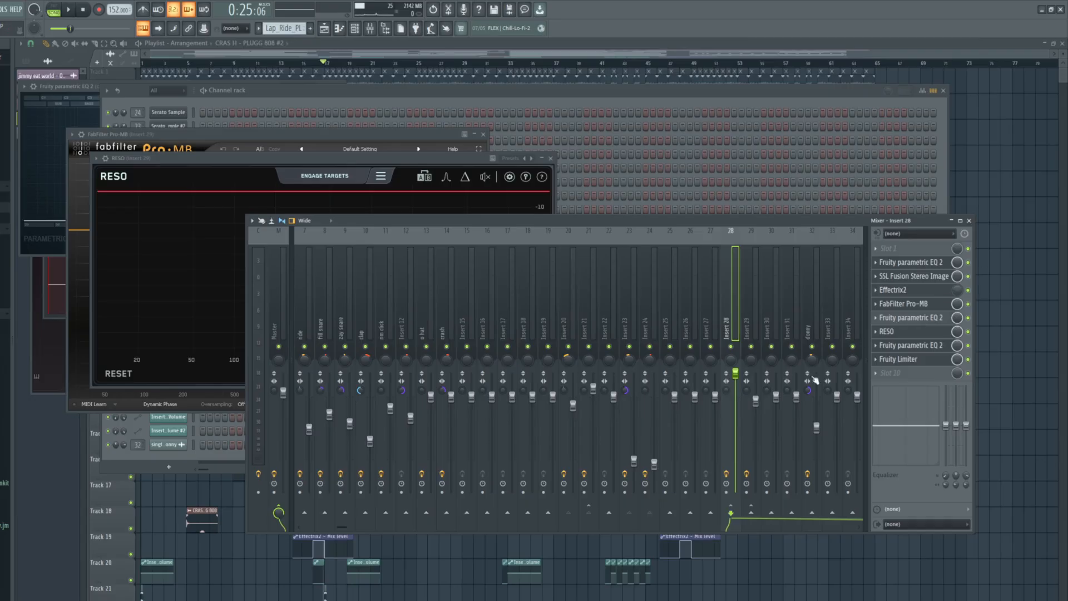
left_click(755, 271)
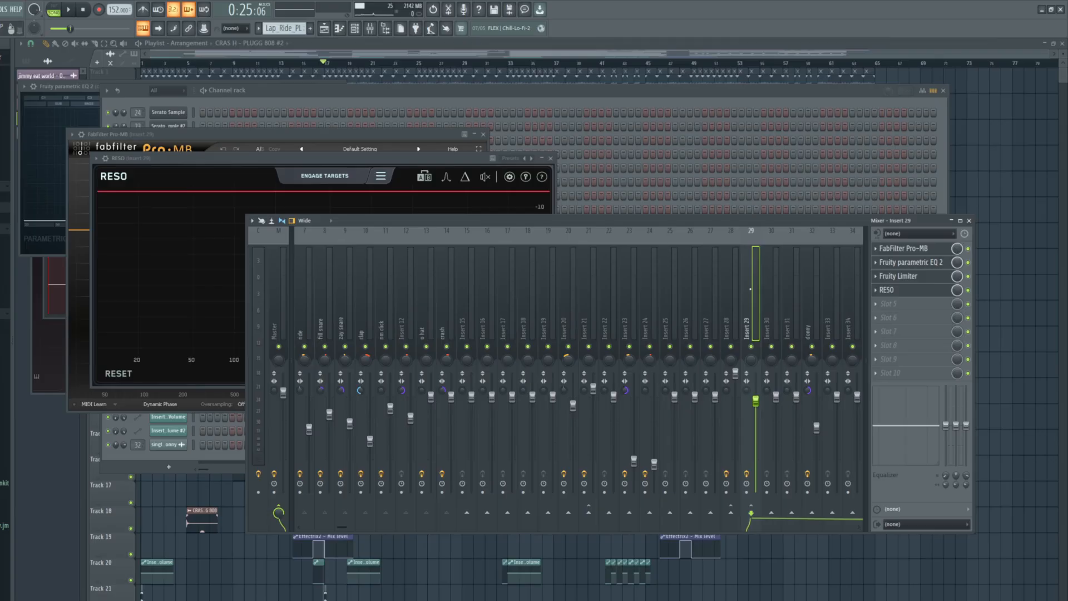
Apply the 20Hz + 18kHz cut preset to the Fruity parametric EQ 2 on Insert 29
left_click(911, 263)
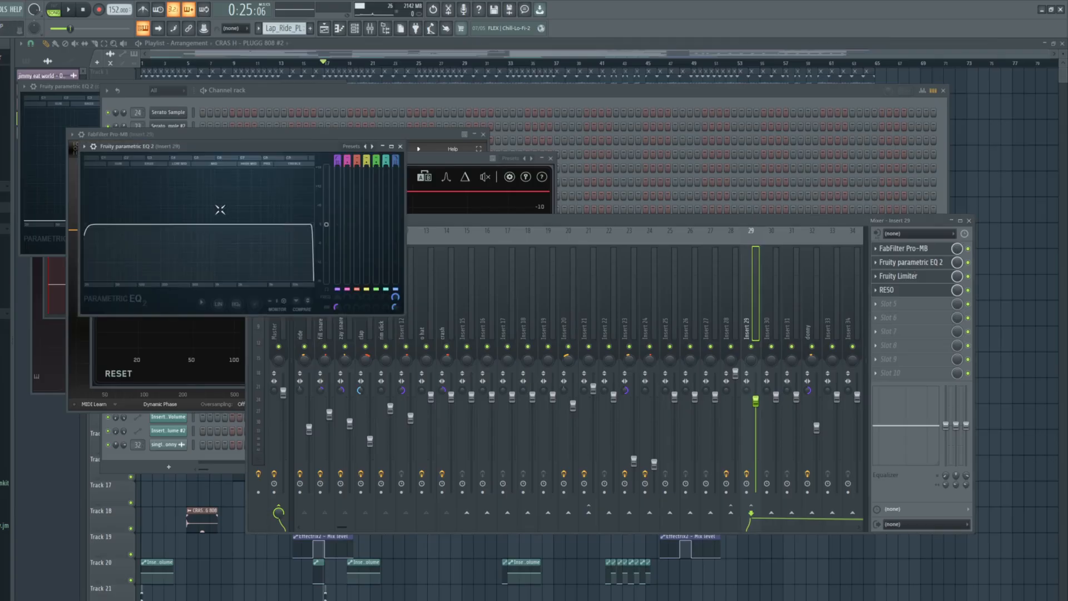
left_click(84, 146)
mouse_move(95, 181)
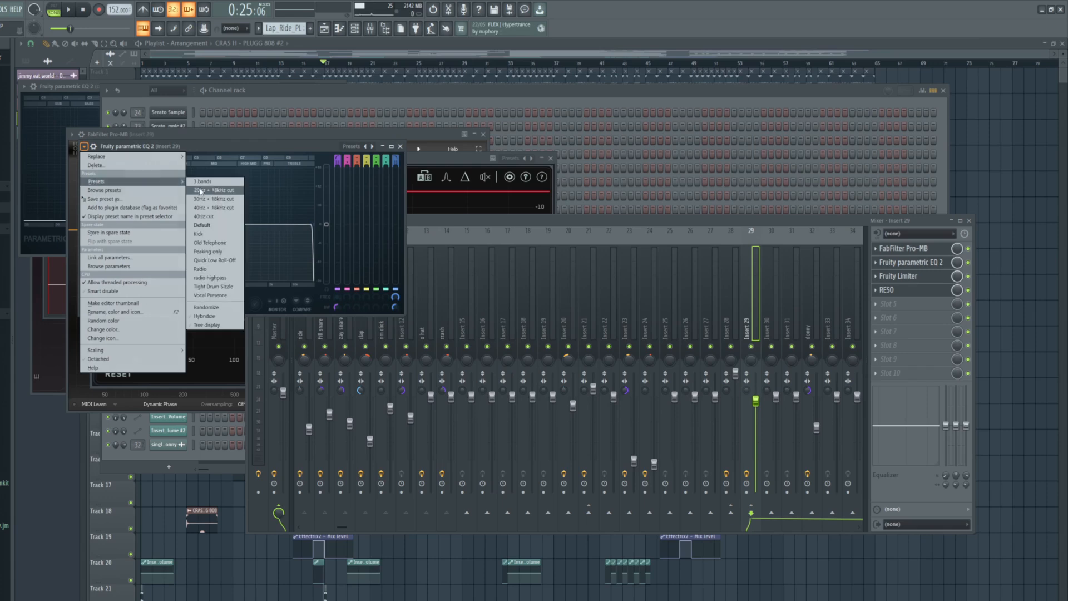
left_click(205, 191)
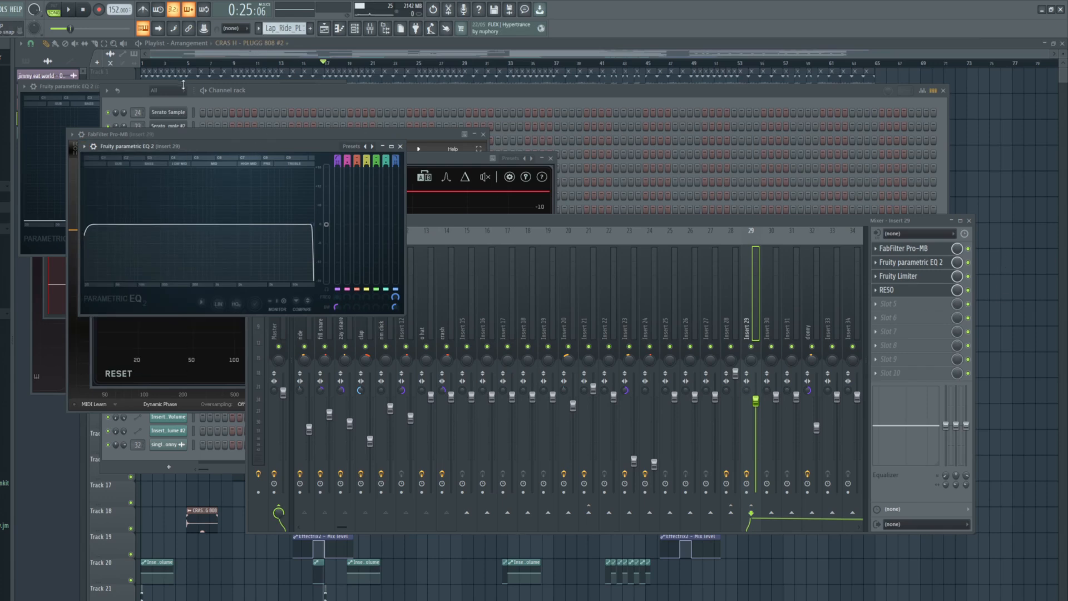
Play the arrangement from bar 5 and compare Insert 29 with its Fruity parametric EQ 2 bypassed and enabled
left_click(208, 65)
left_click(185, 64)
key("space")
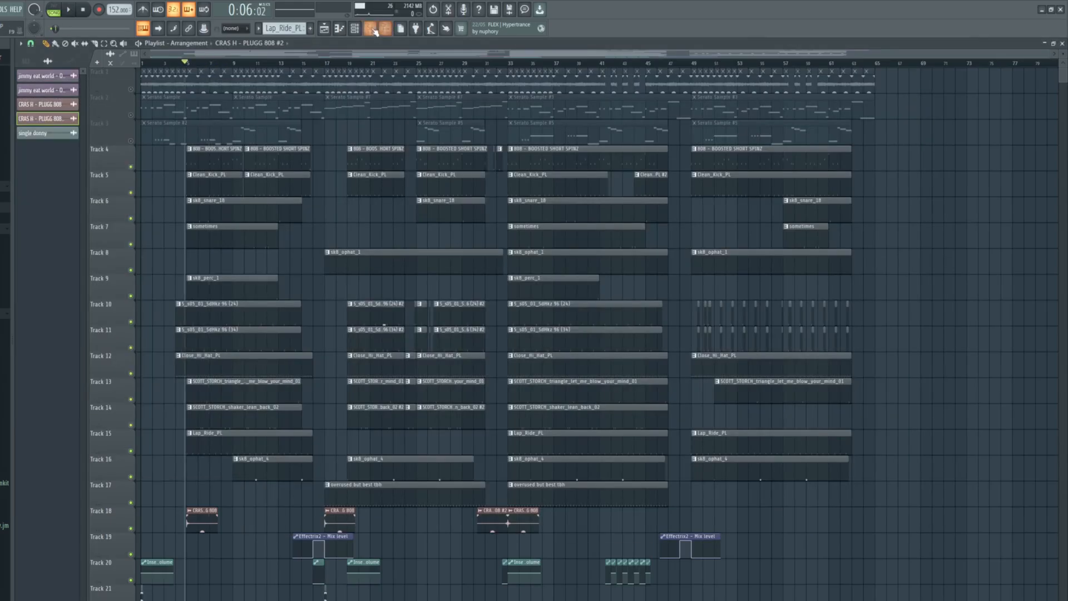
left_click(370, 28)
left_click(968, 262)
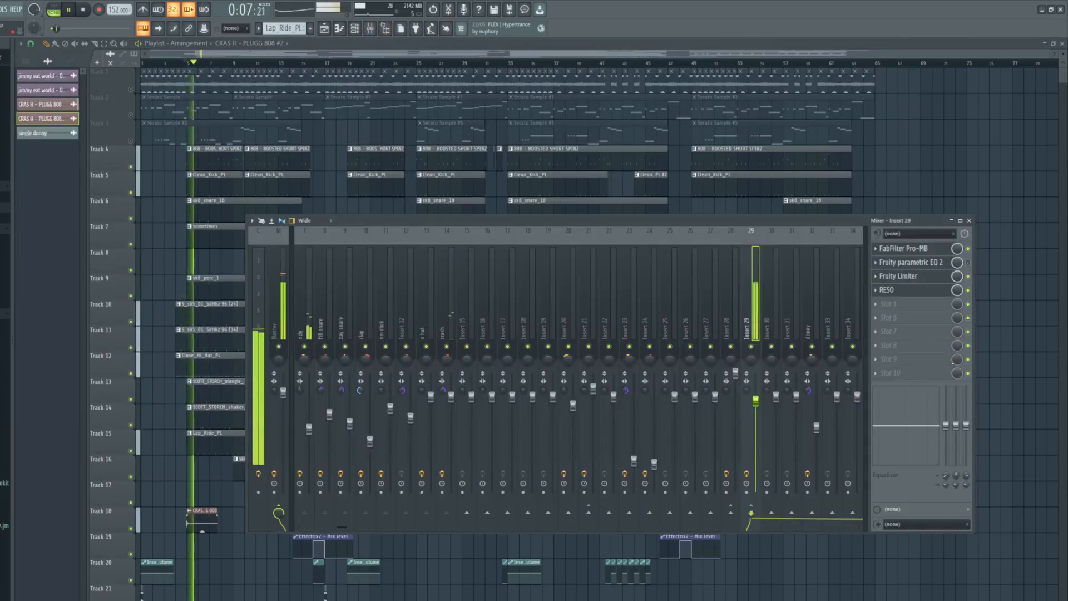
left_click(968, 262)
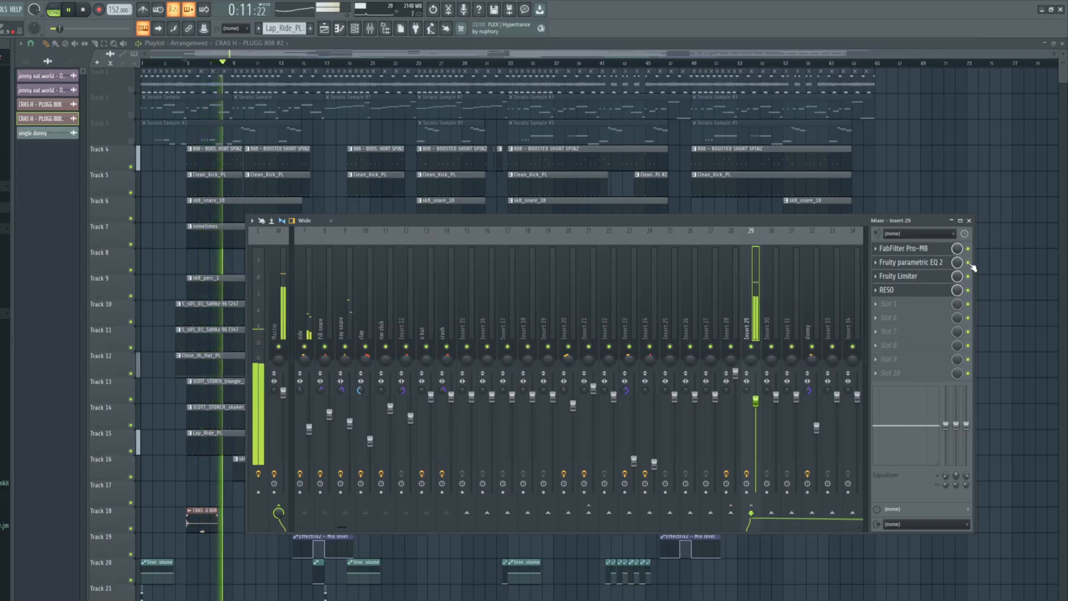
key("space")
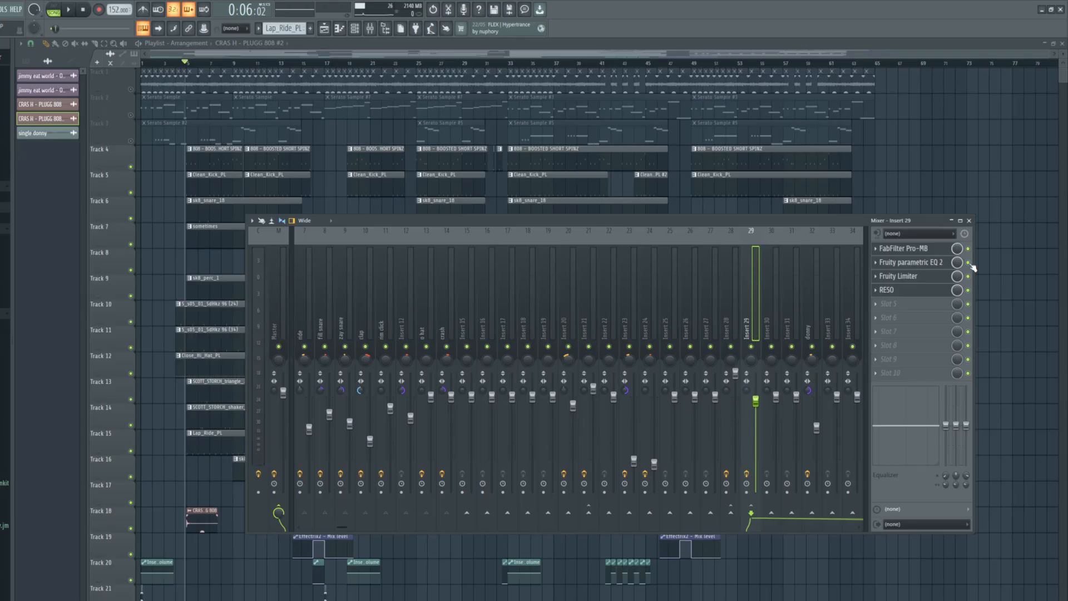
Open the Fruity Limiter on Insert 29 and audition the beat through it
left_click(902, 276)
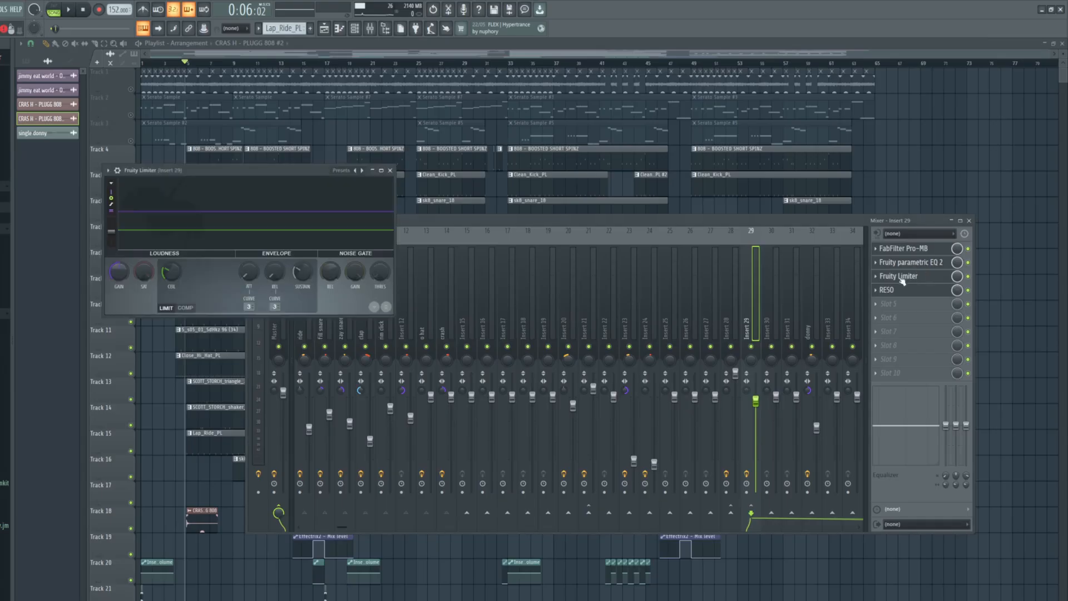
key("space")
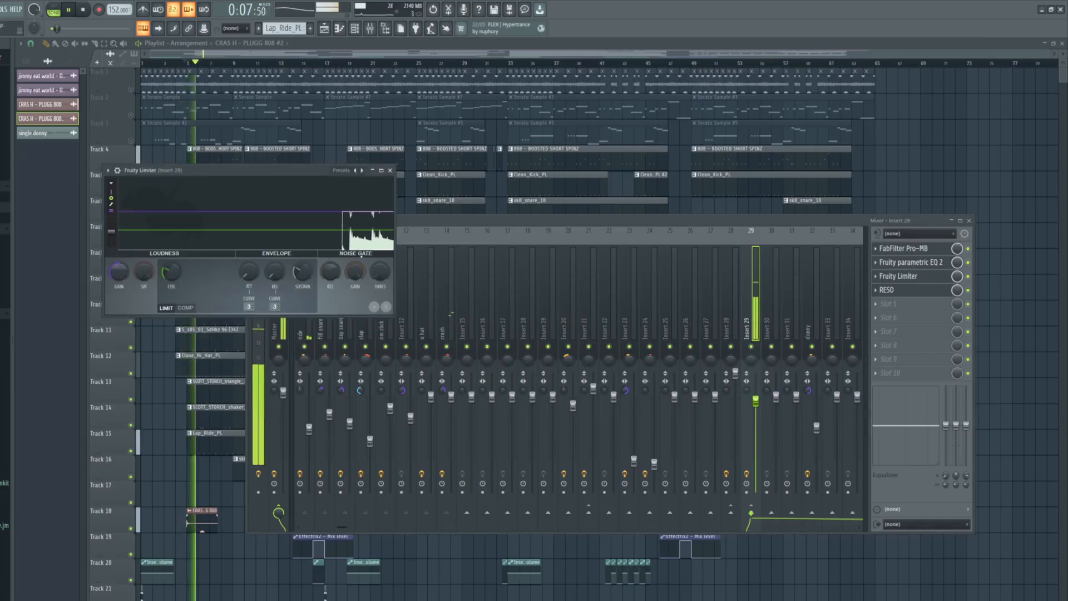
key("space")
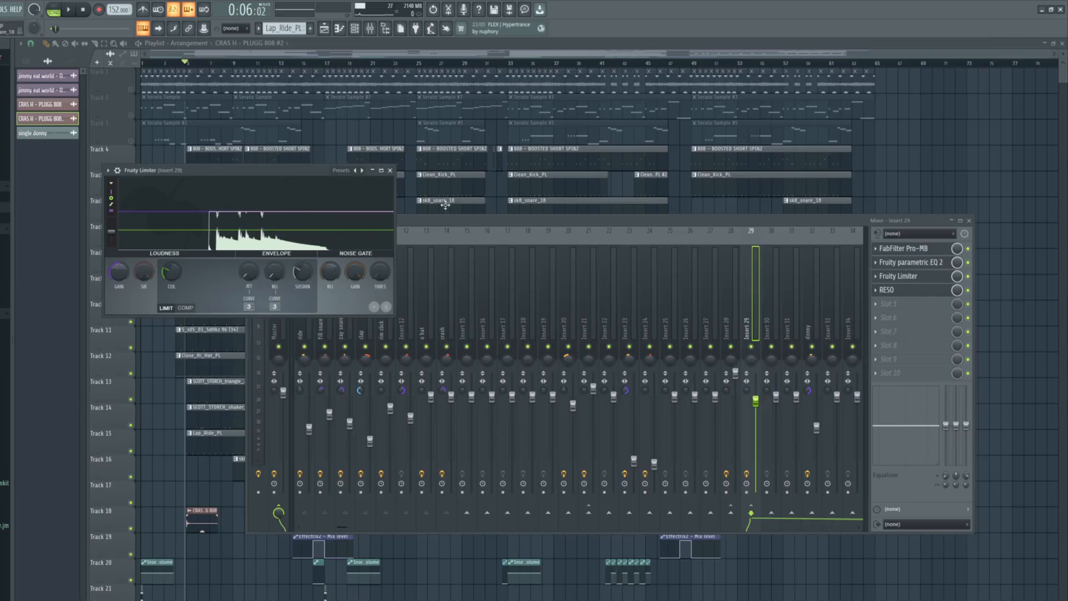
Select the Master track in the mixer and inspect its Fruity soft clipper and SSL Fusion Stereo Image
left_click(568, 224)
scroll(337, 297, "up", 3)
scroll(345, 295, "down", 3)
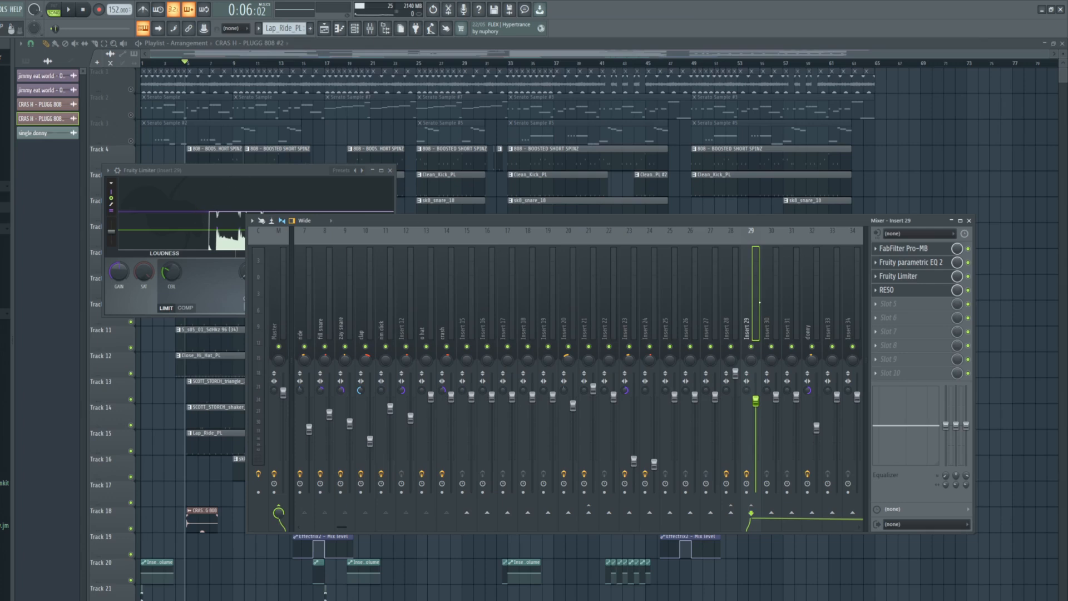
scroll(634, 297, "up", 2)
scroll(524, 283, "down", 4)
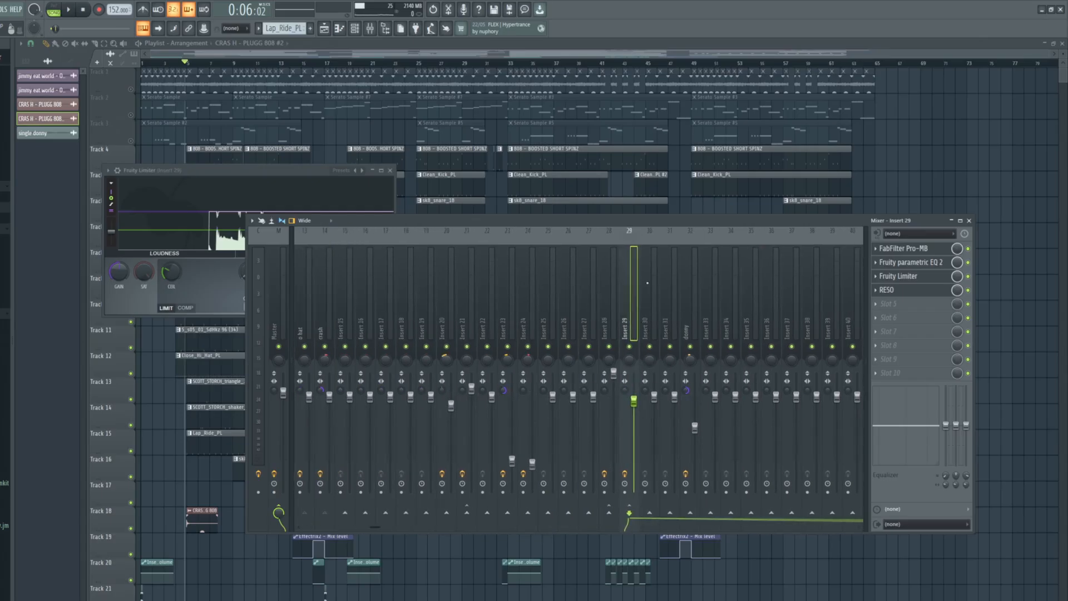
scroll(648, 283, "up", 4)
left_click(278, 512)
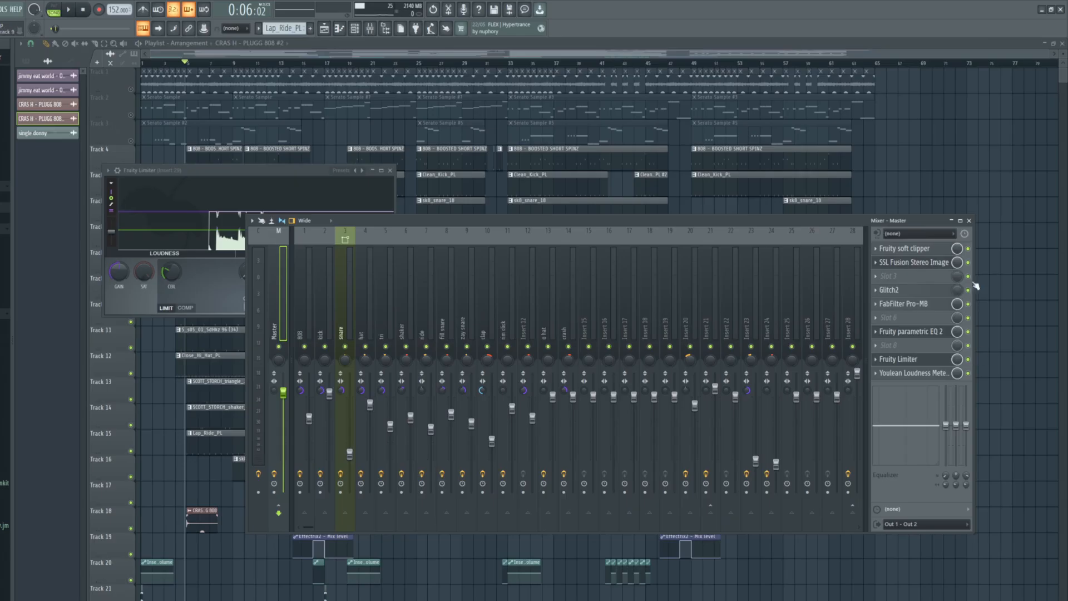
left_click(920, 250)
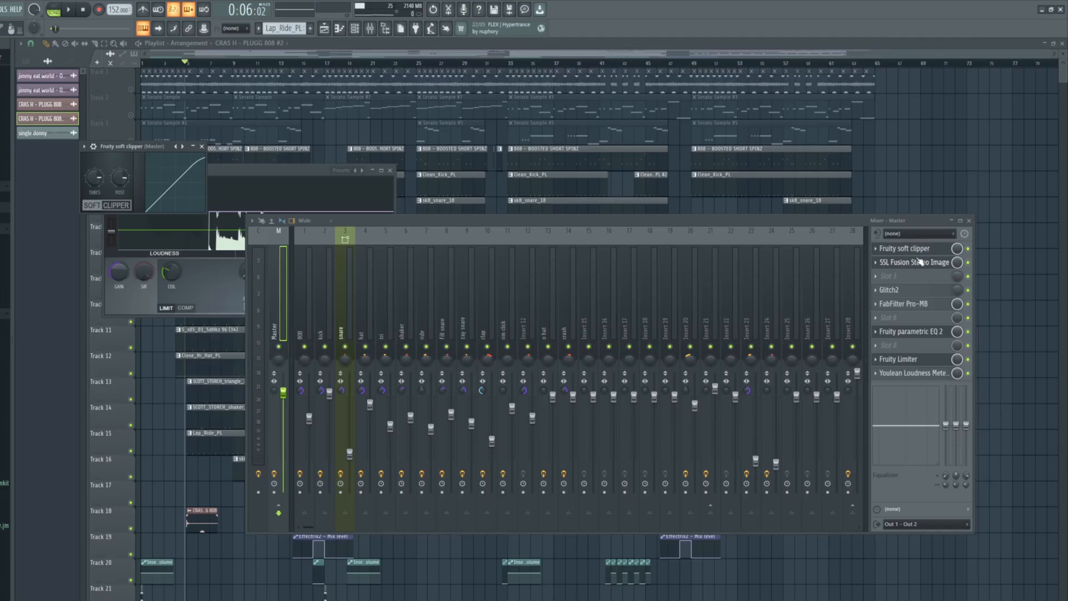
left_click(929, 265)
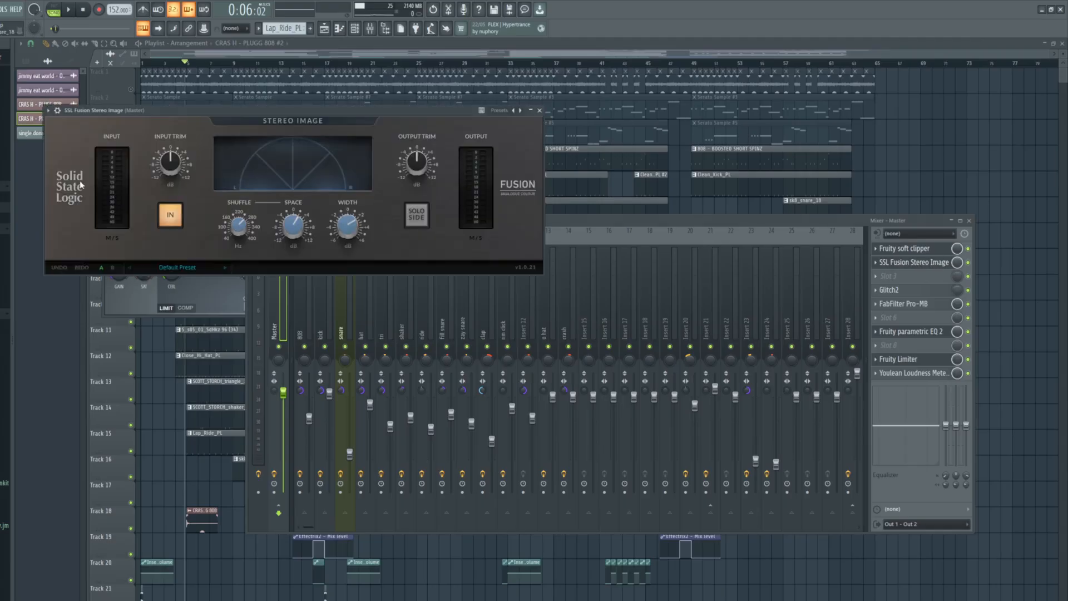
mouse_move(348, 227)
Inspect the Glitch2, FabFilter Pro-MB and Fruity parametric EQ 2 effects on the Master track
left_click(906, 292)
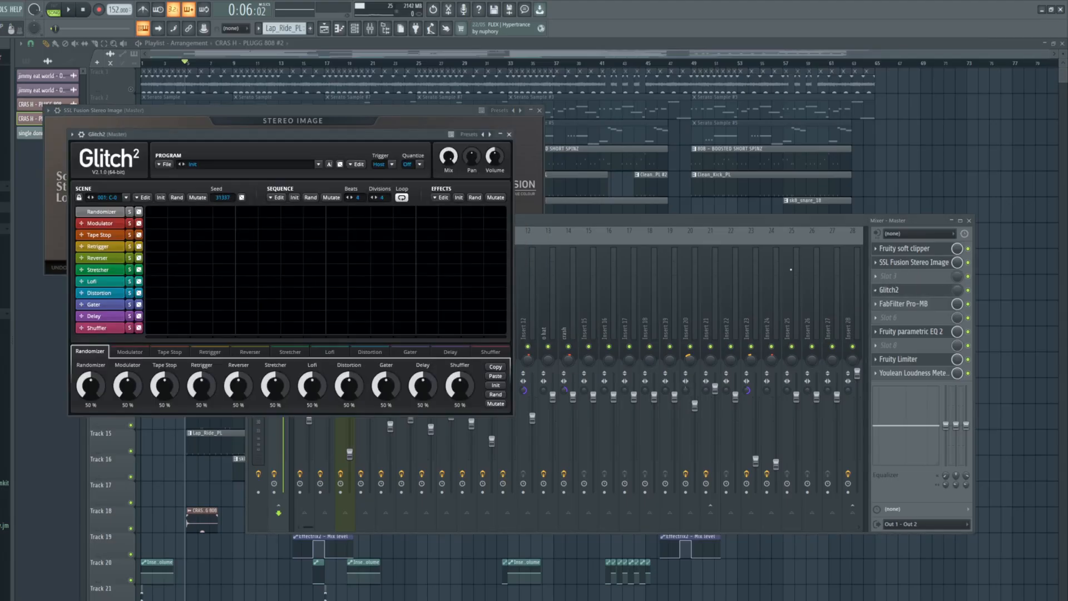
left_click(907, 309)
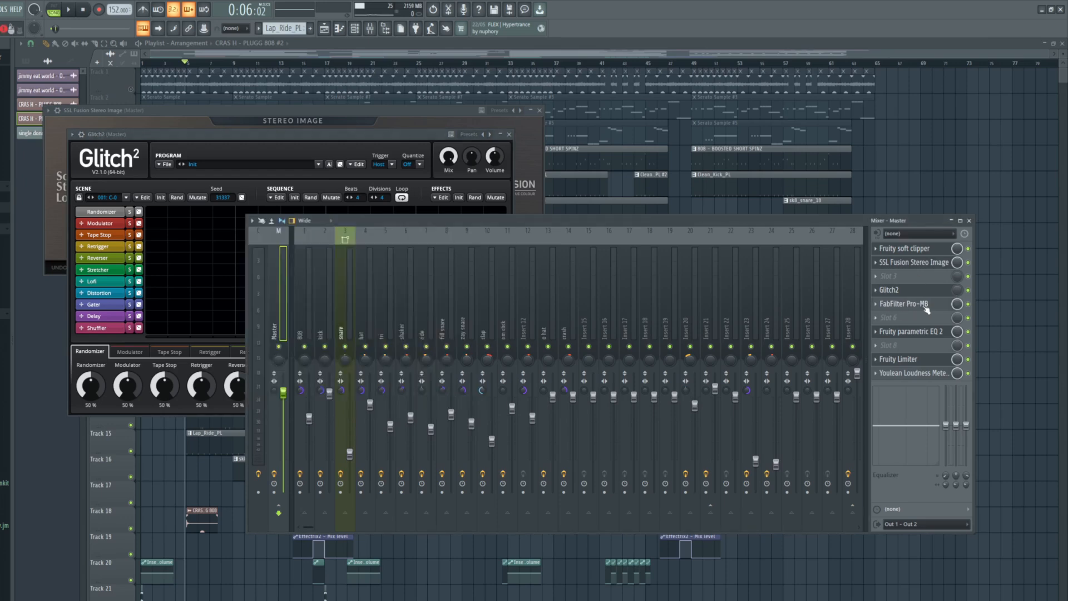
left_click(912, 310)
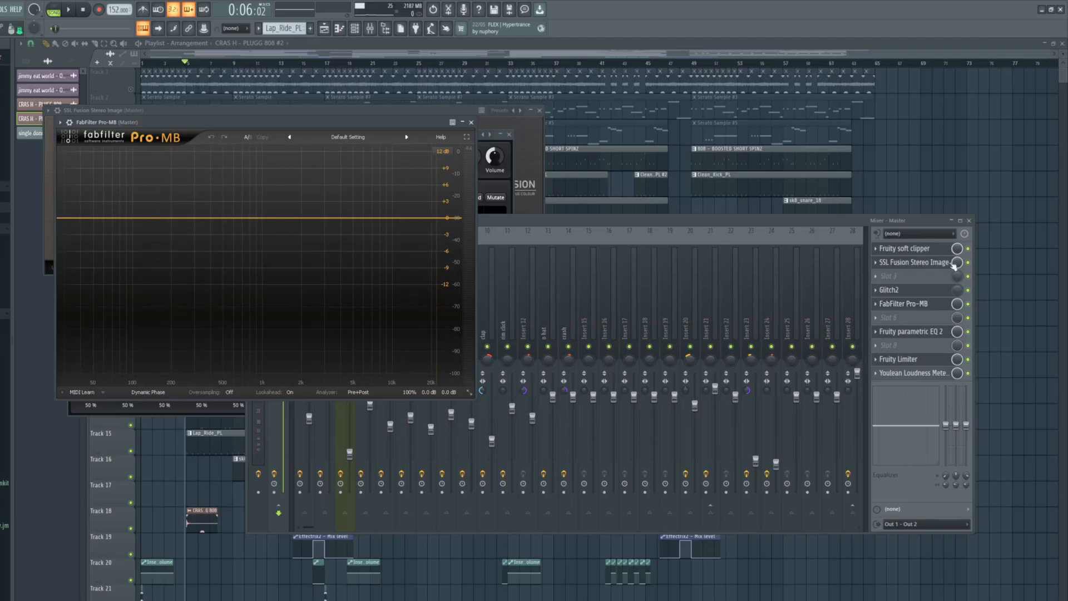
left_click(904, 334)
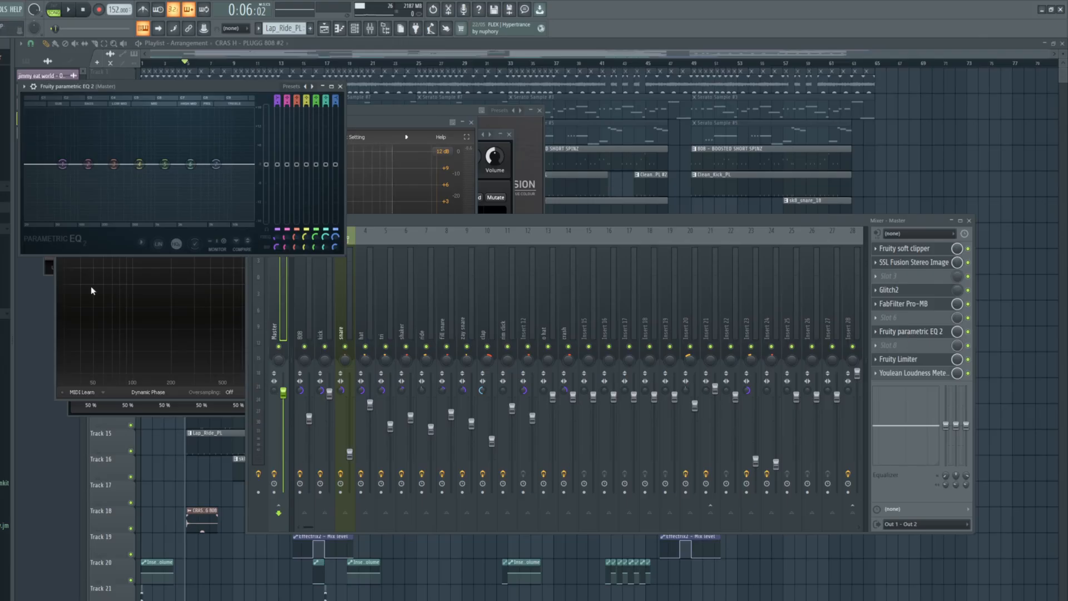
Open the Master track's Fruity Limiter, show its Limit settings, and audition the beat with the limiter moved aside
left_click(914, 362)
key("space")
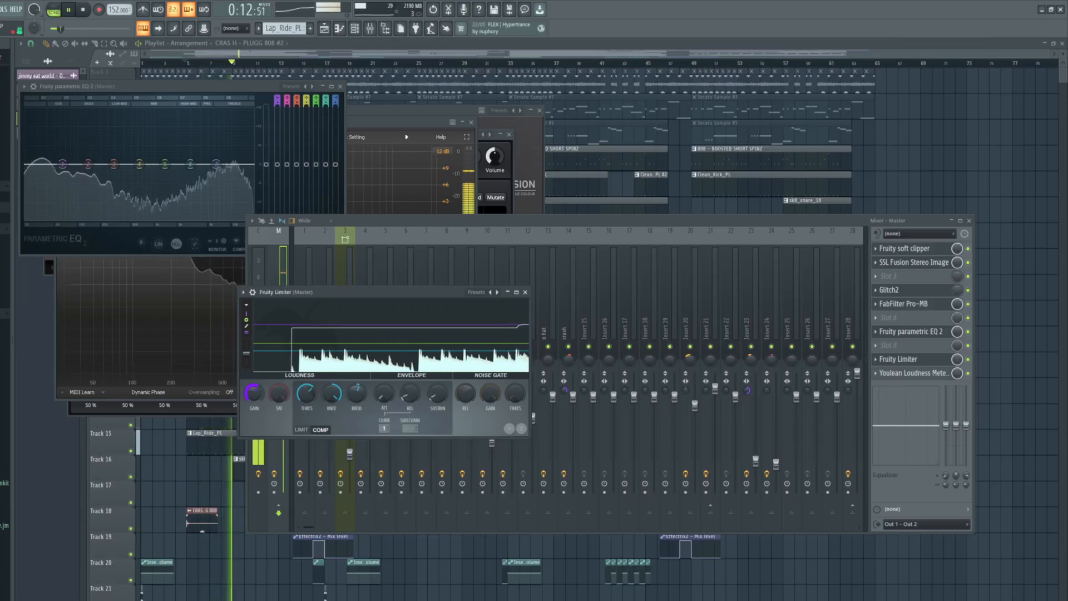
left_click(301, 429)
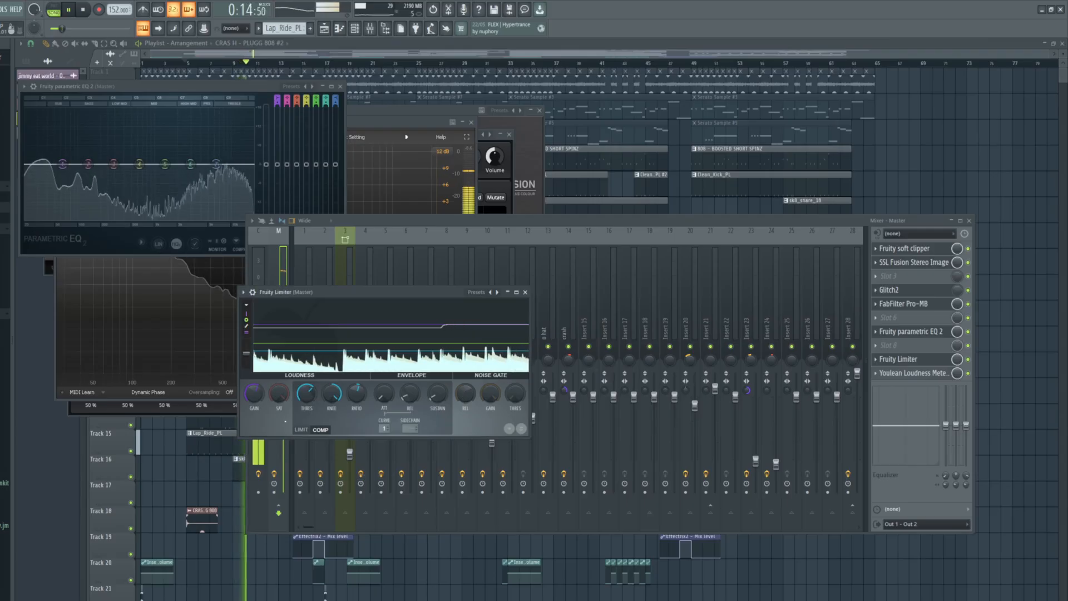
key("space")
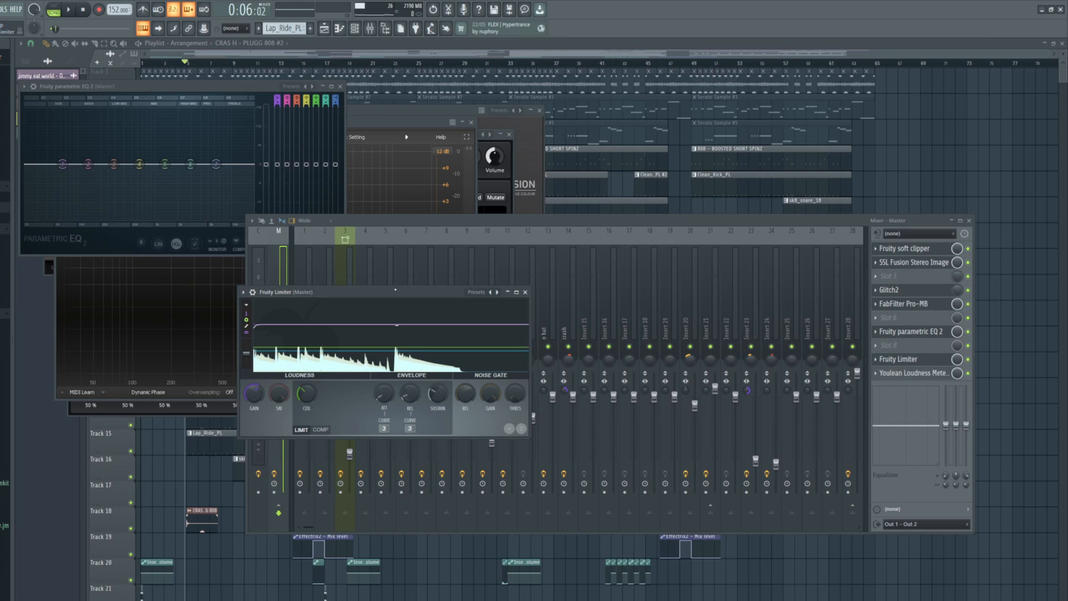
left_click_drag(396, 289, 554, 290)
key("space")
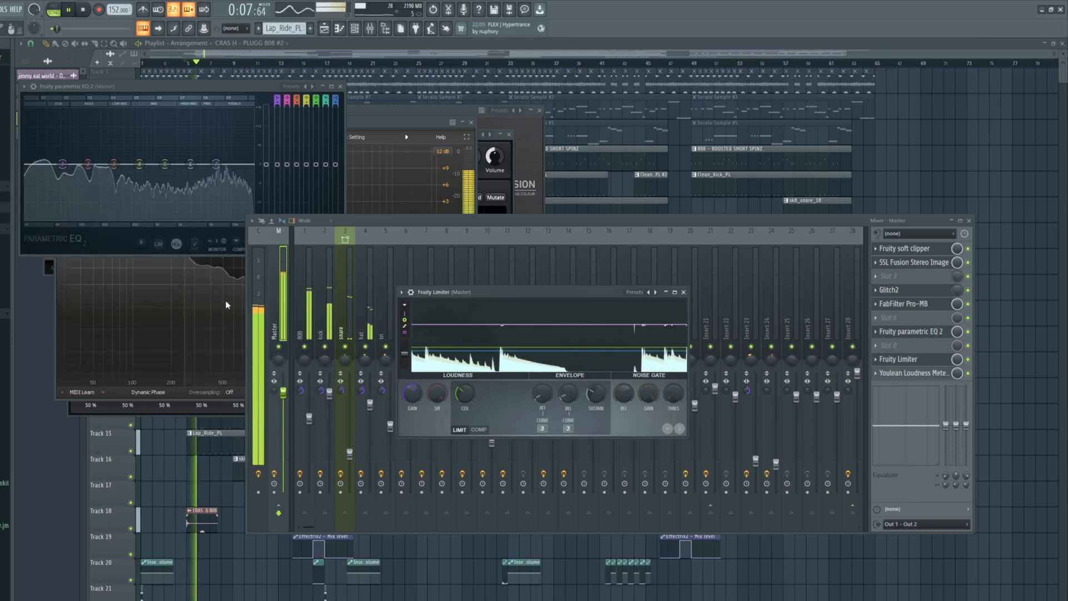
key("space")
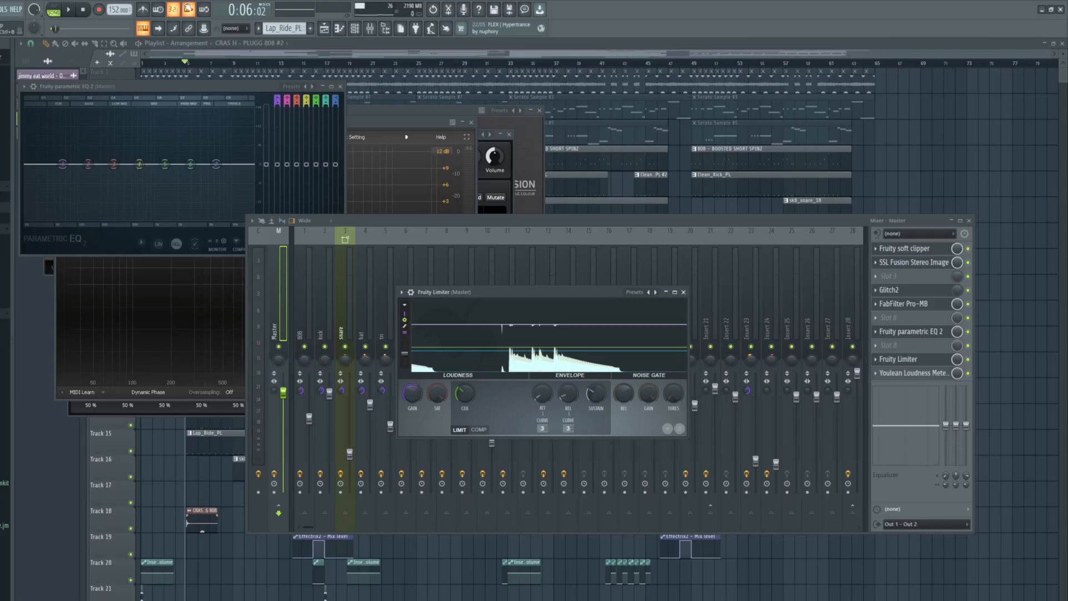
Unmute the sample tracks 1 to 3 in the playlist and play the full beat with the mixer open
key("F5")
right_click(132, 90)
right_click(131, 90)
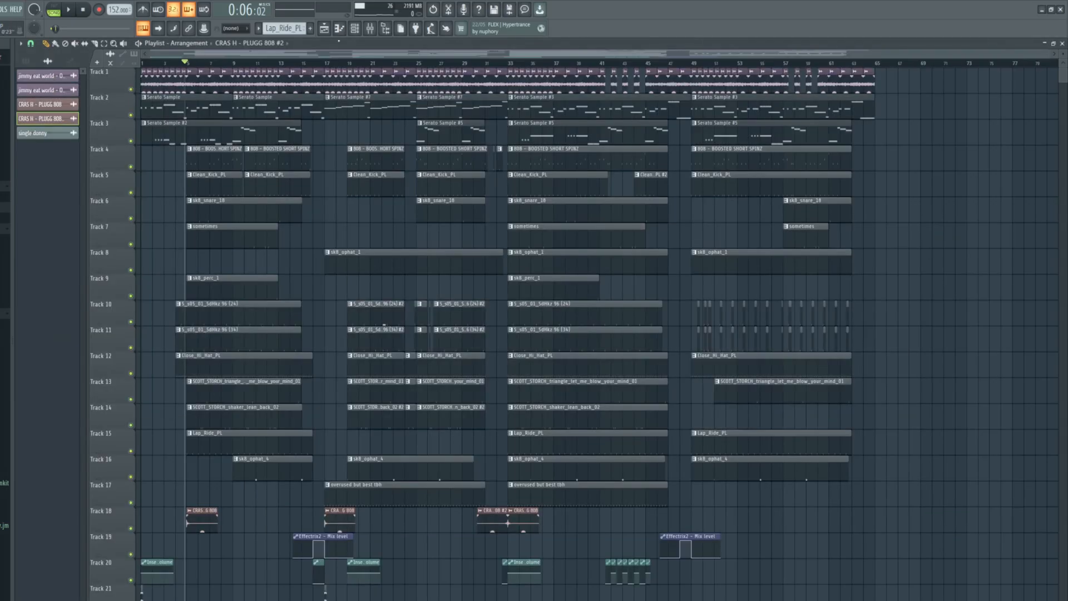
left_click(371, 30)
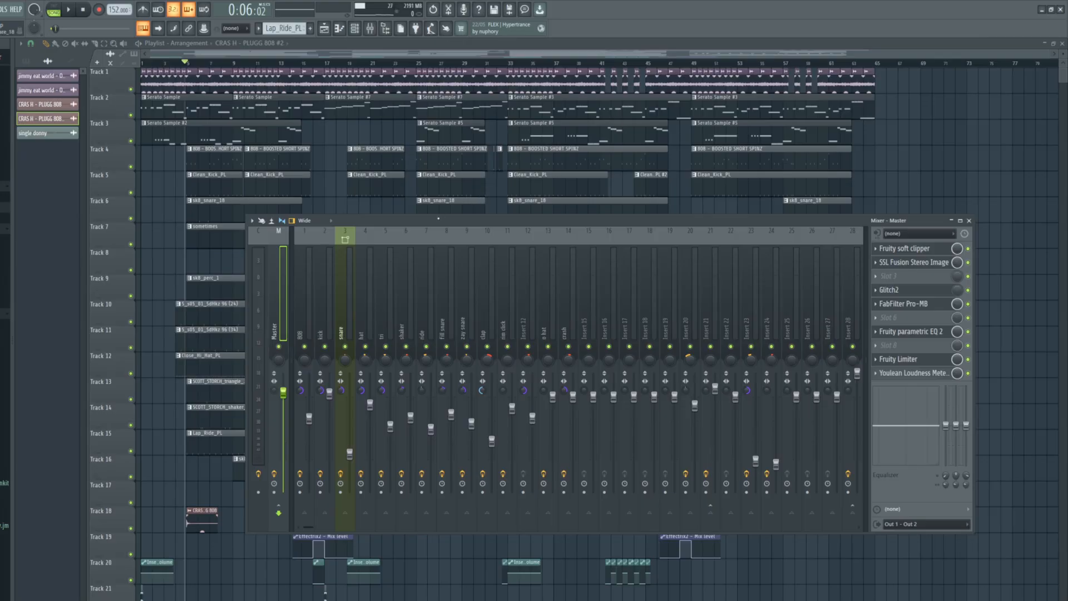
key("space")
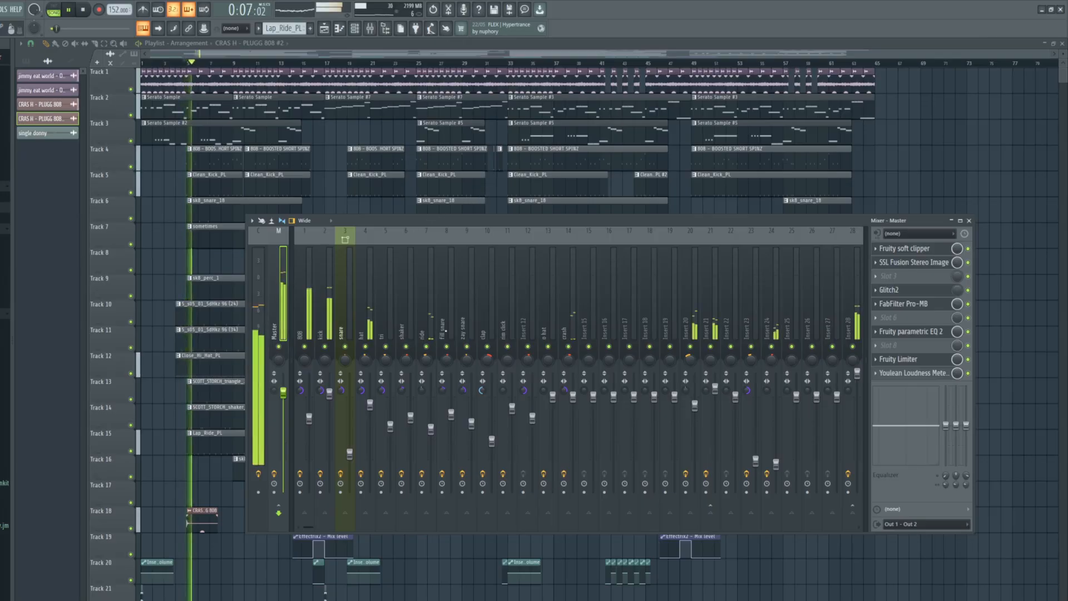
key("space")
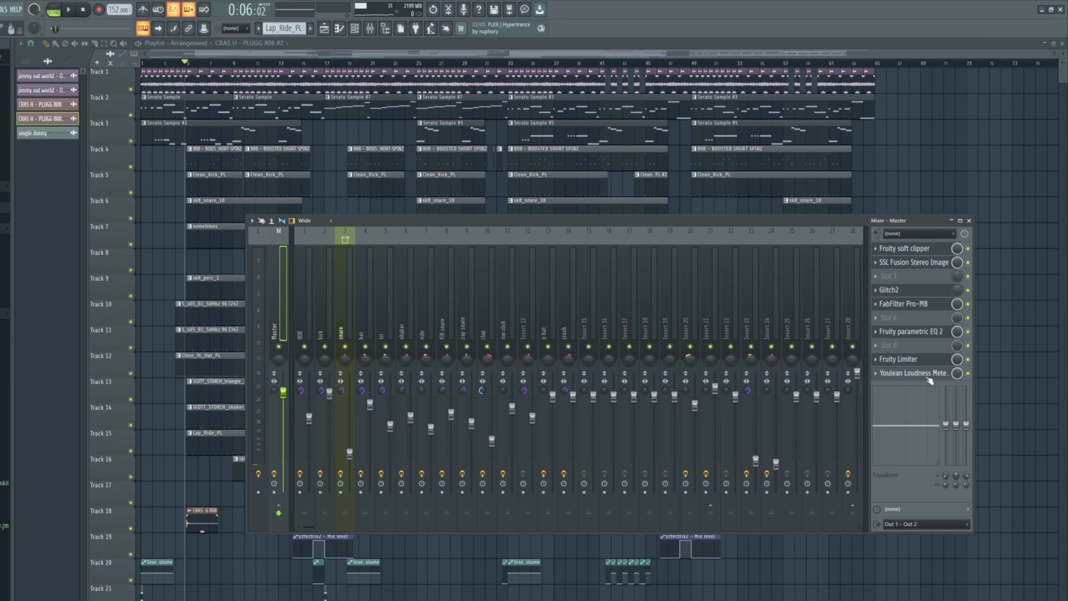
Inspect the Youlean Loudness Meter 2 and Fruity Limiter on the Master track, and close all windows over the playlist
left_click(912, 374)
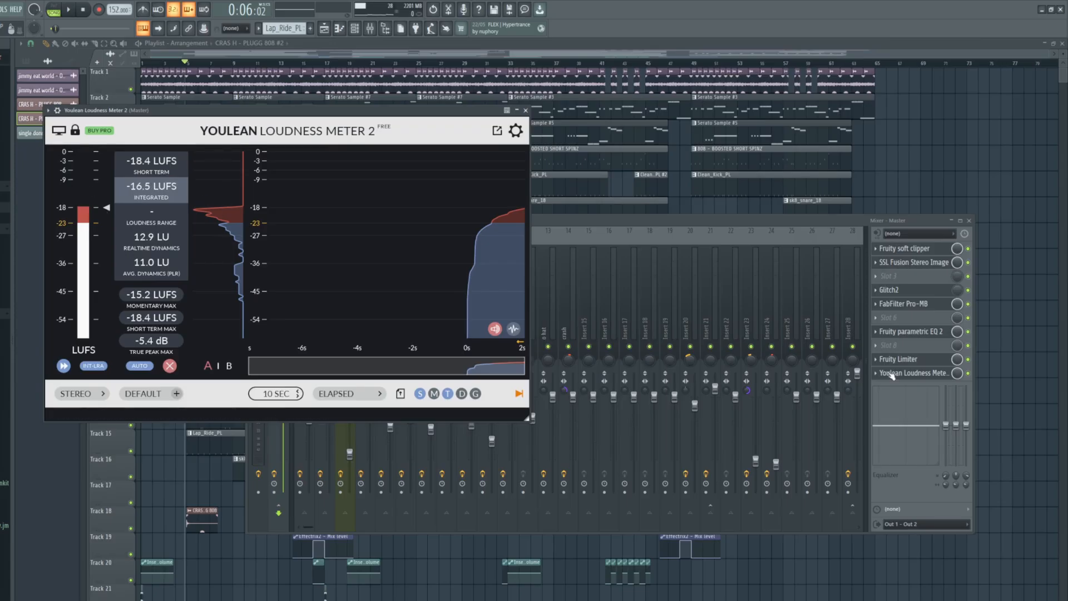
left_click(903, 360)
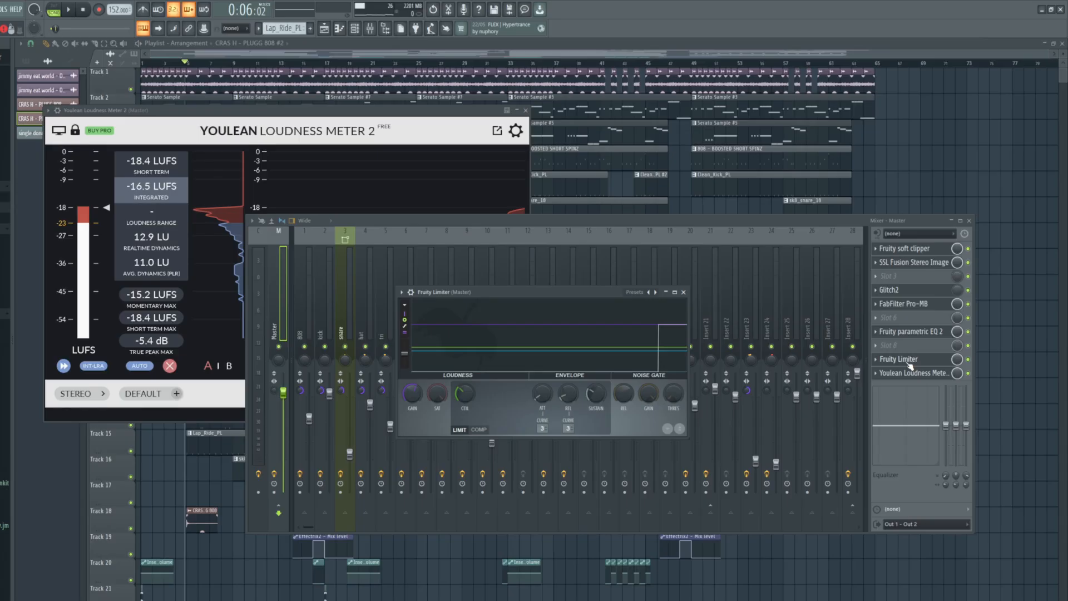
left_click(911, 374)
left_click(911, 374)
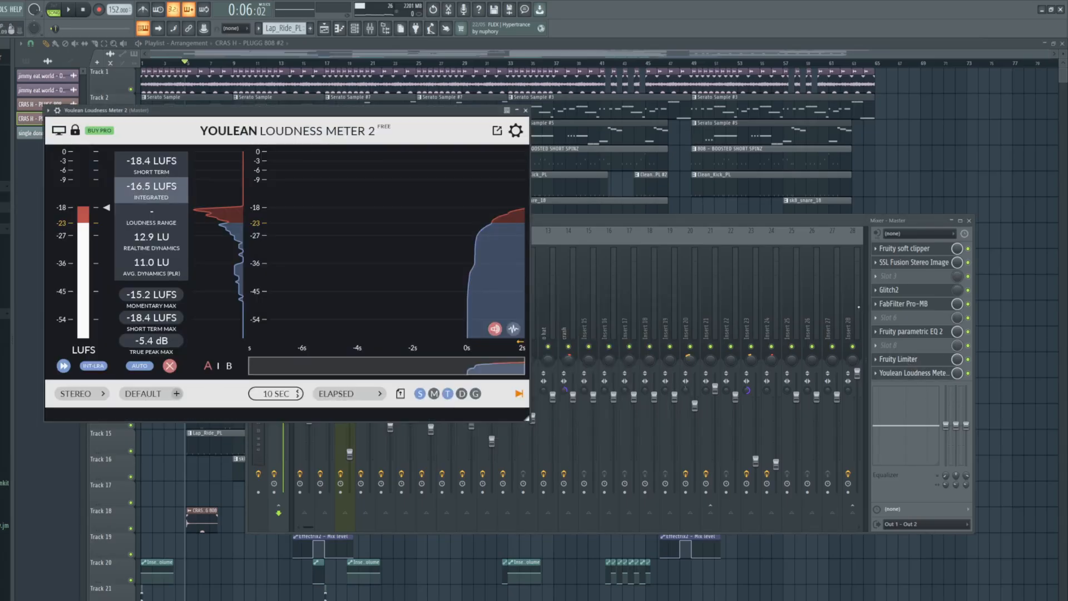
left_click(841, 218)
key("F12")
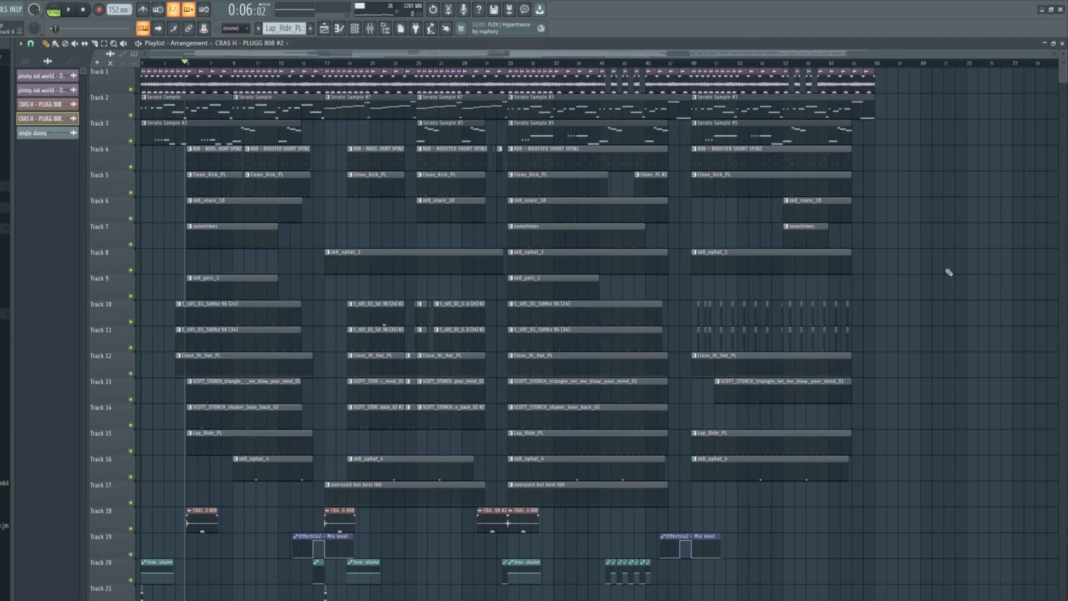